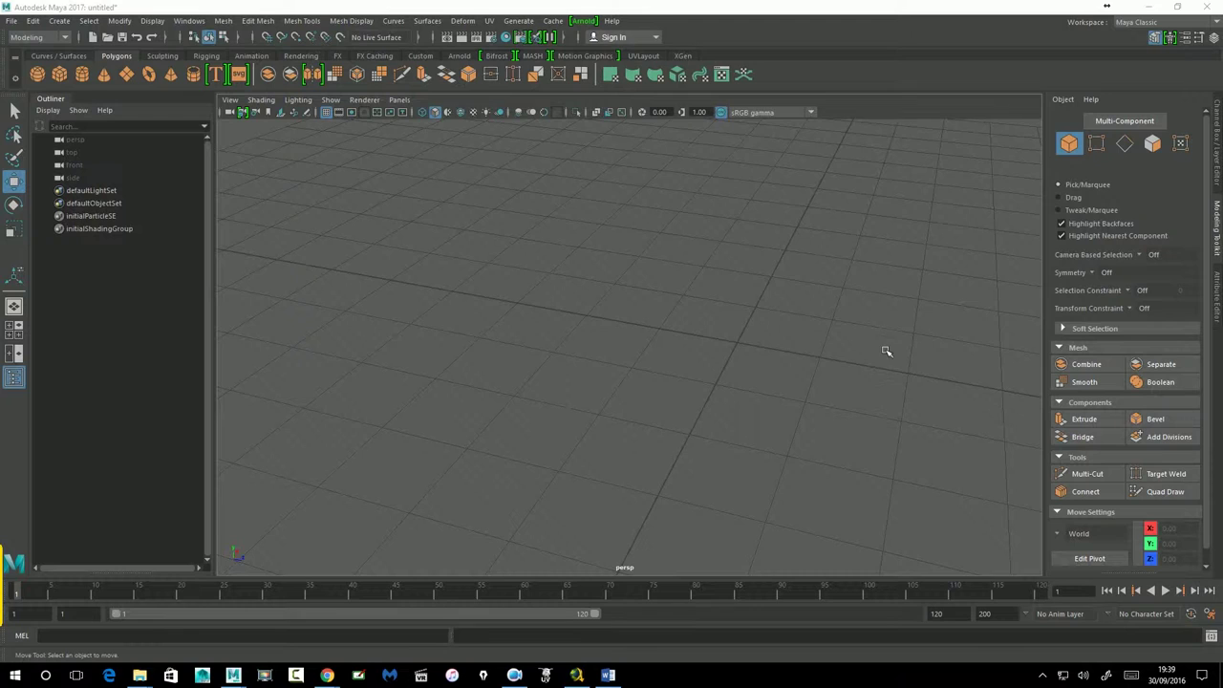
# Step through the shelf tabs from Curves / Surfaces past Rigging to Rendering
pyautogui.moveTo(884, 350)
pyautogui.keyDown('alt'); pyautogui.mouseDown()
pyautogui.moveTo(730, 344)
pyautogui.moveTo(715, 295)
pyautogui.mouseUp(); pyautogui.keyUp('alt')
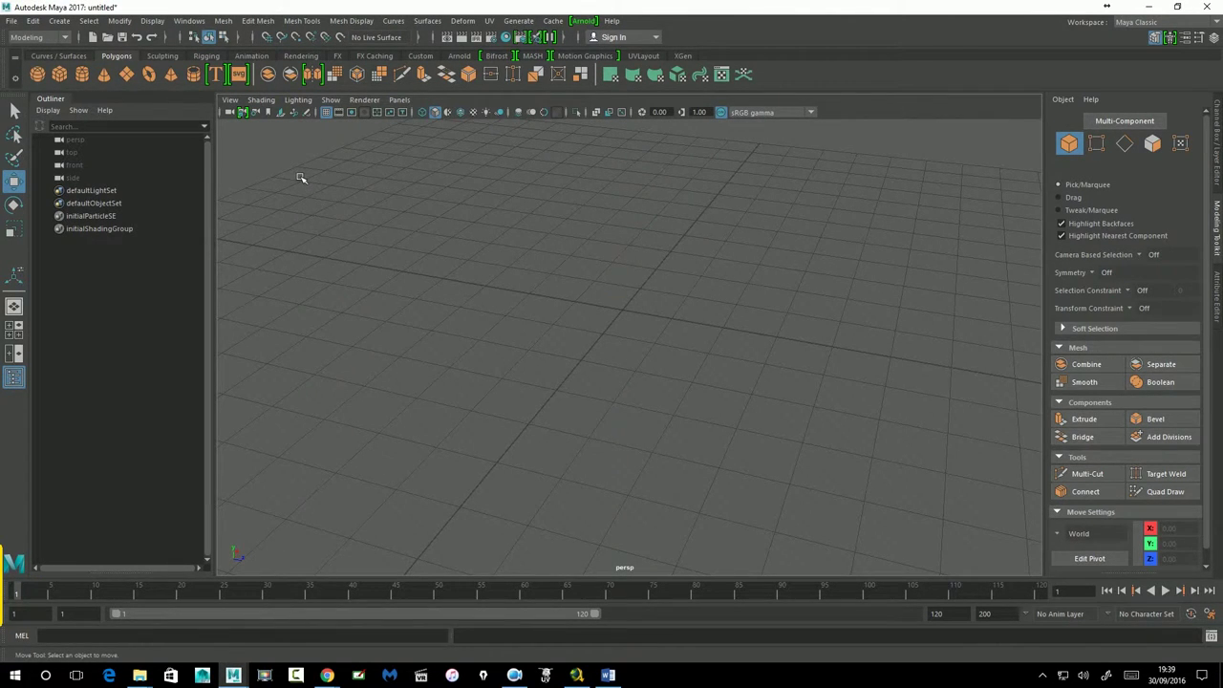
pyautogui.click(58, 58)
pyautogui.click(116, 56)
pyautogui.click(162, 55)
pyautogui.click(206, 56)
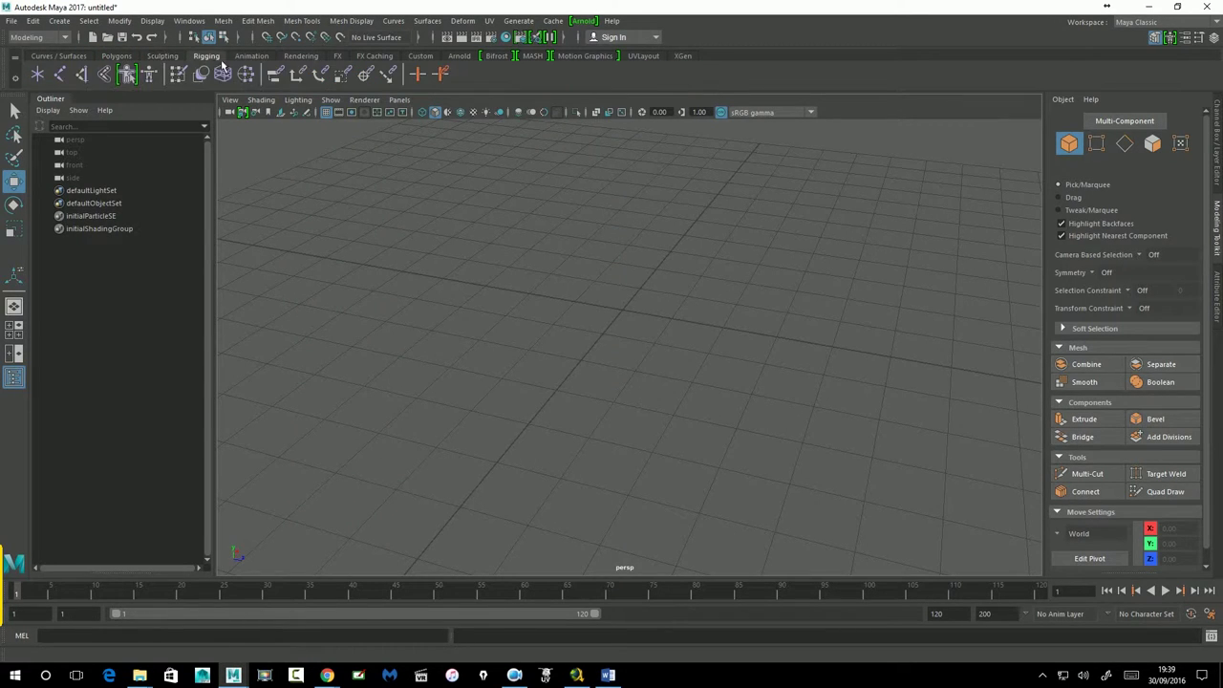
pyautogui.click(252, 55)
pyautogui.click(301, 55)
pyautogui.click(343, 59)
# Continue through the Custom and MASH shelves to XGen, then open the shelf options menu
pyautogui.click(374, 60)
pyautogui.click(427, 59)
pyautogui.click(460, 57)
pyautogui.click(496, 56)
pyautogui.click(533, 56)
pyautogui.click(587, 57)
pyautogui.click(642, 56)
pyautogui.click(684, 56)
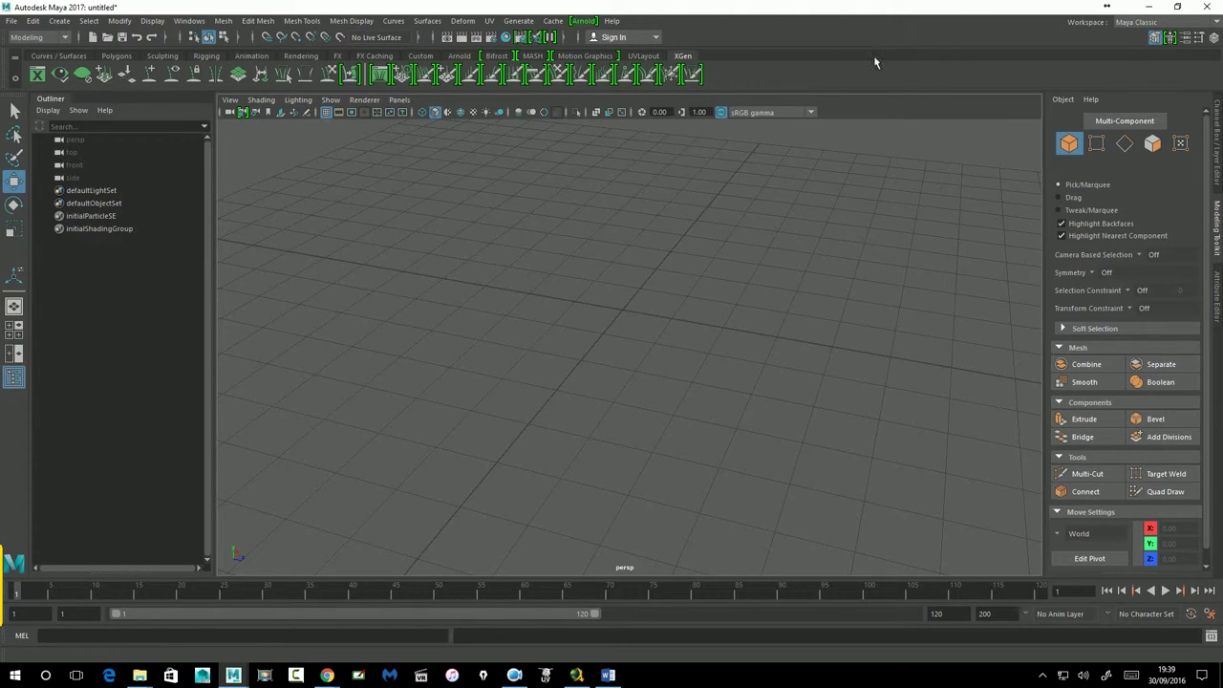
pyautogui.click(16, 79)
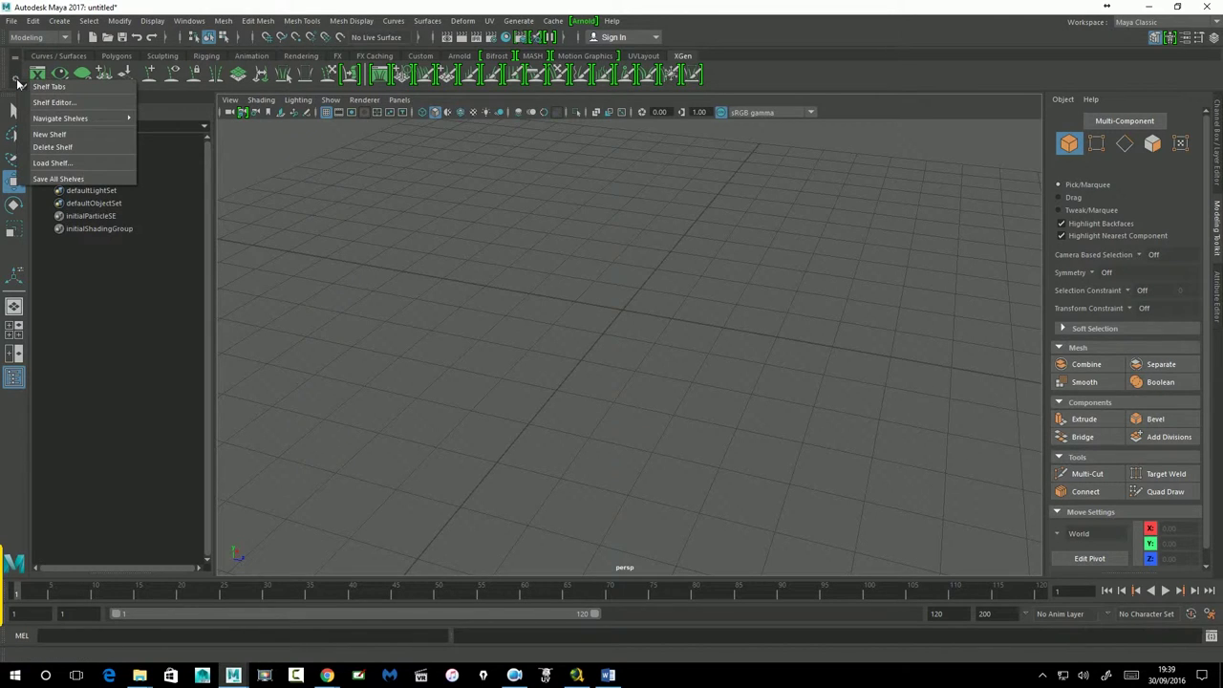
# Create a new shelf named 'Herramientas'
pyautogui.click(67, 140)
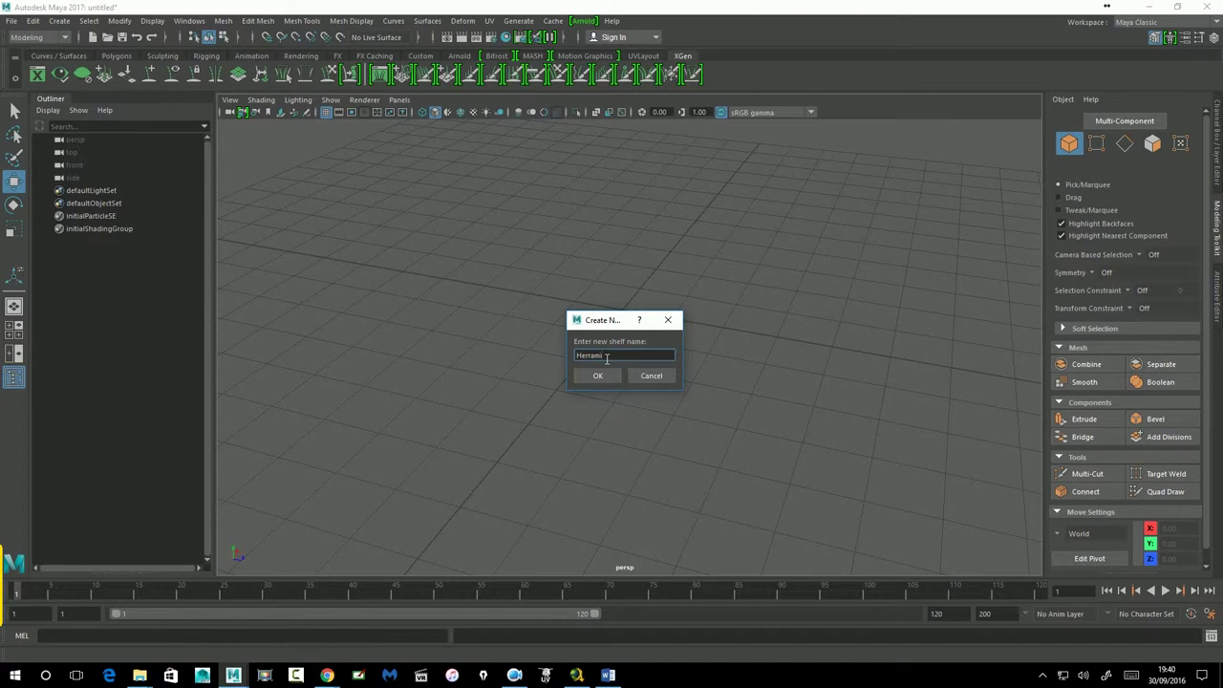
pyautogui.write('Herramientas')
pyautogui.click(599, 376)
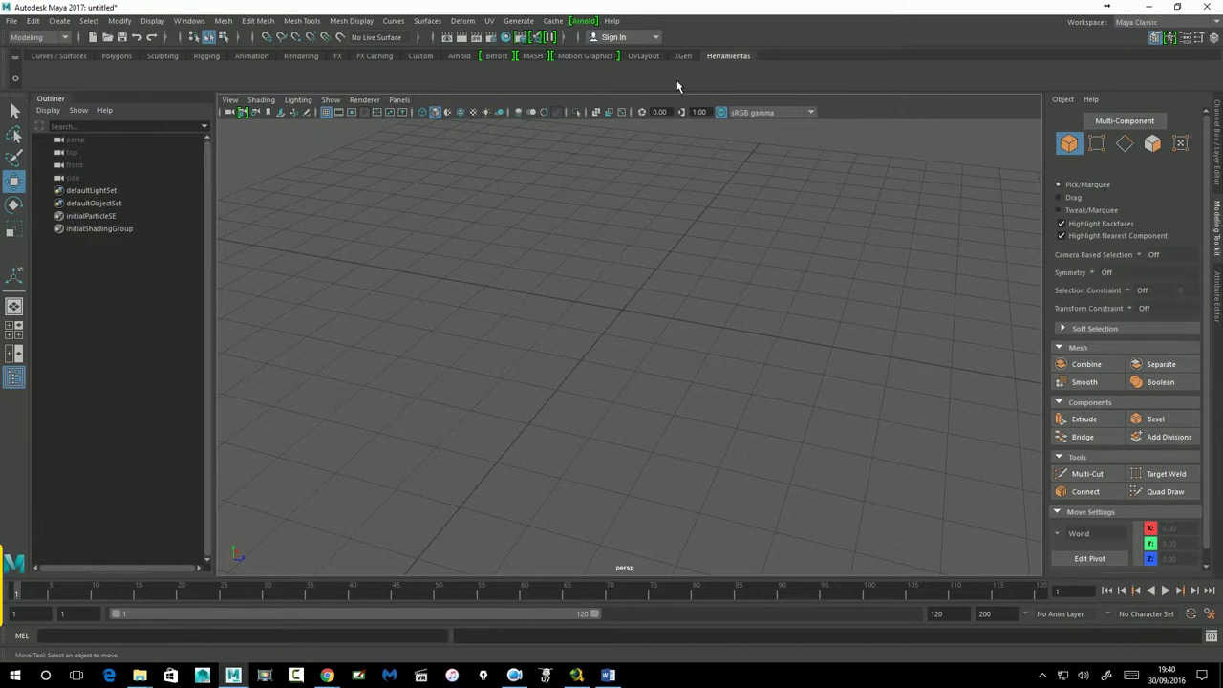
# Add Edit > Delete by Type > History to the Herramientas shelf as a 'Hist' button
pyautogui.click(258, 21)
pyautogui.moveTo(301, 20)
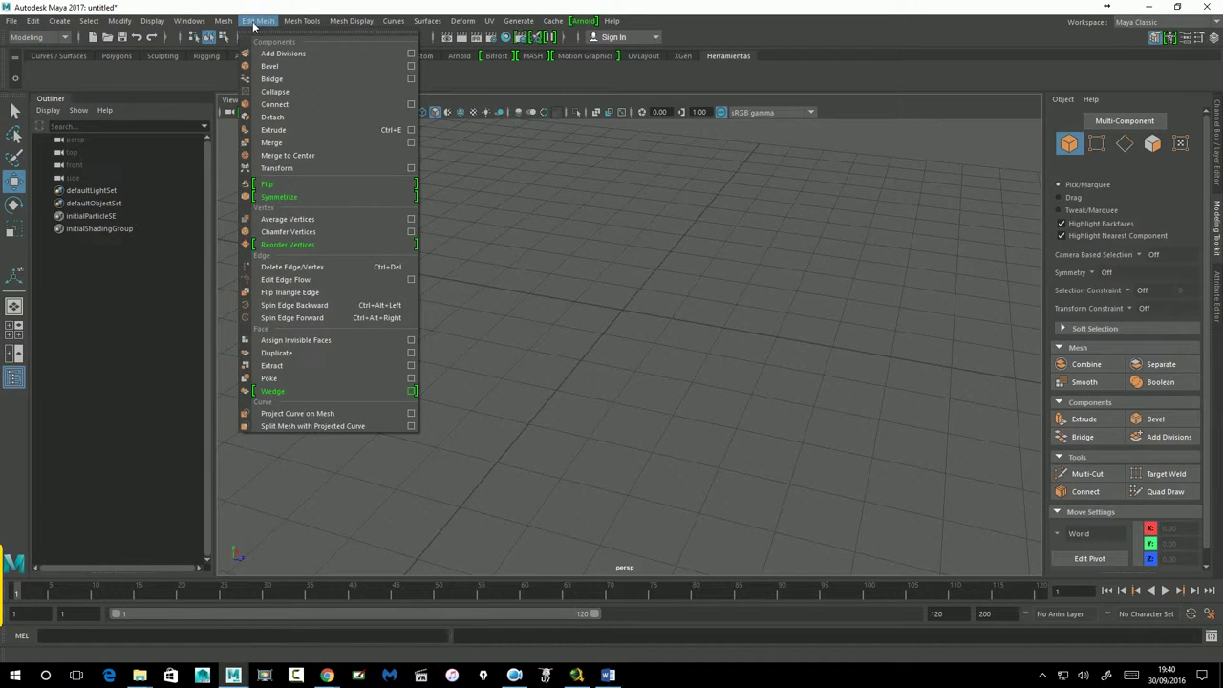
pyautogui.click(339, 34)
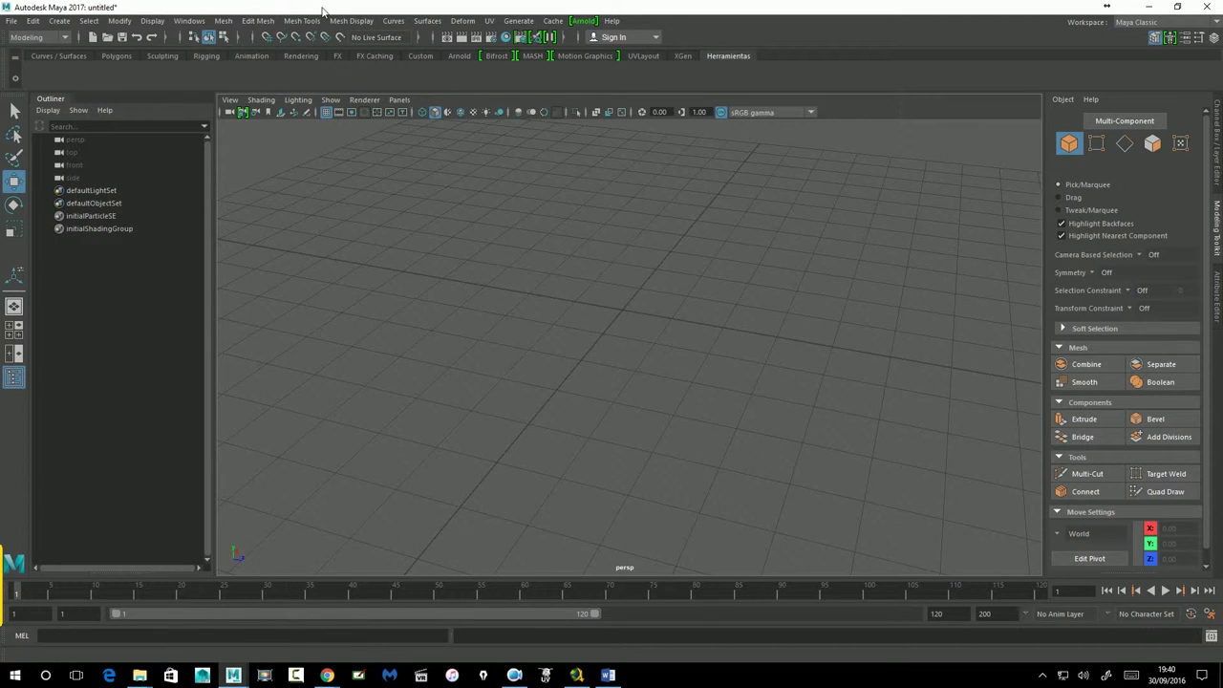
pyautogui.click(13, 21)
pyautogui.moveTo(33, 21)
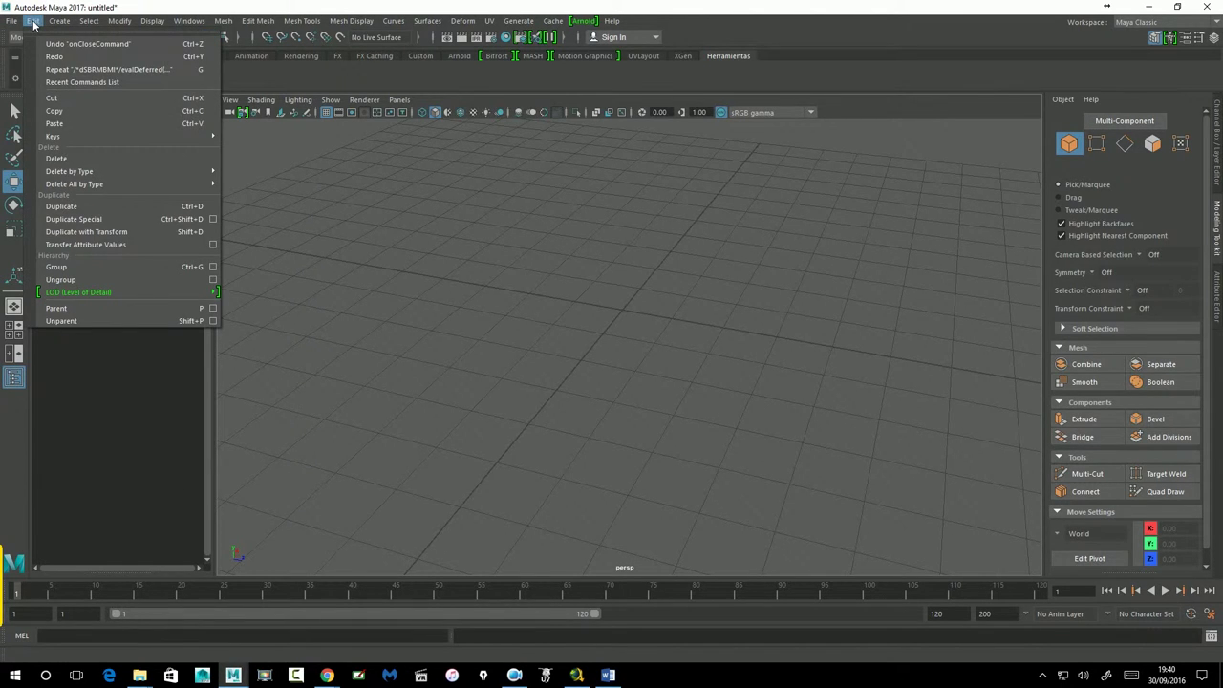
pyautogui.moveTo(69, 171)
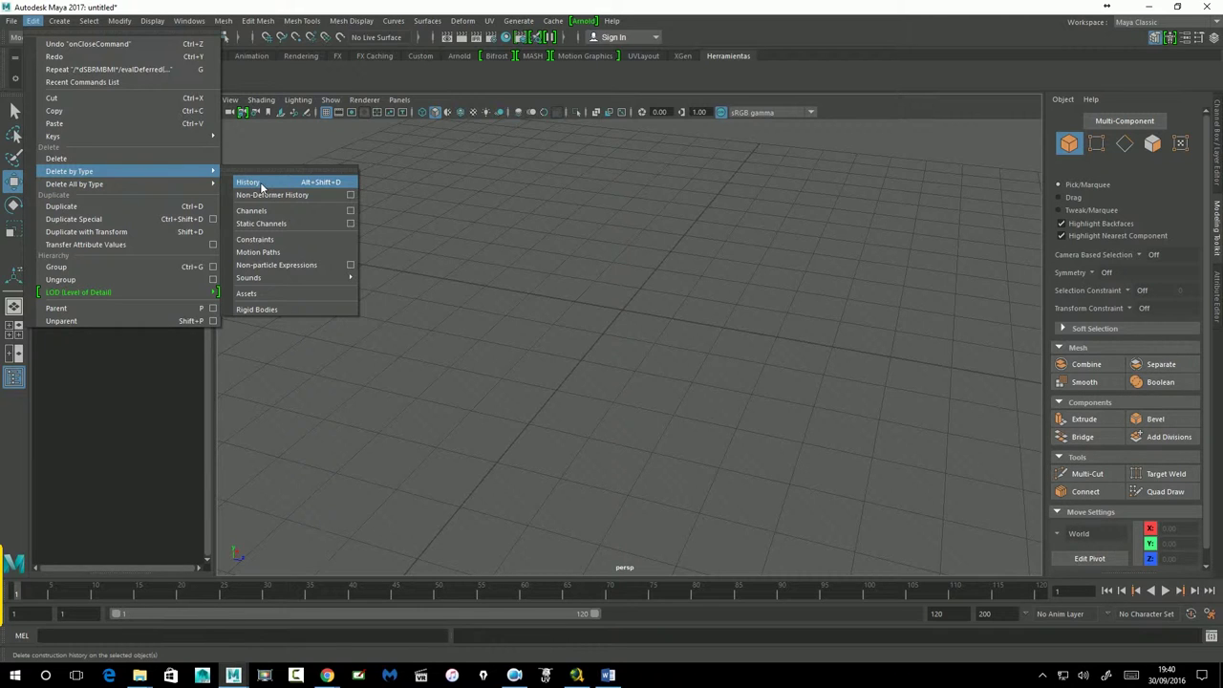
pyautogui.click(660, 95)
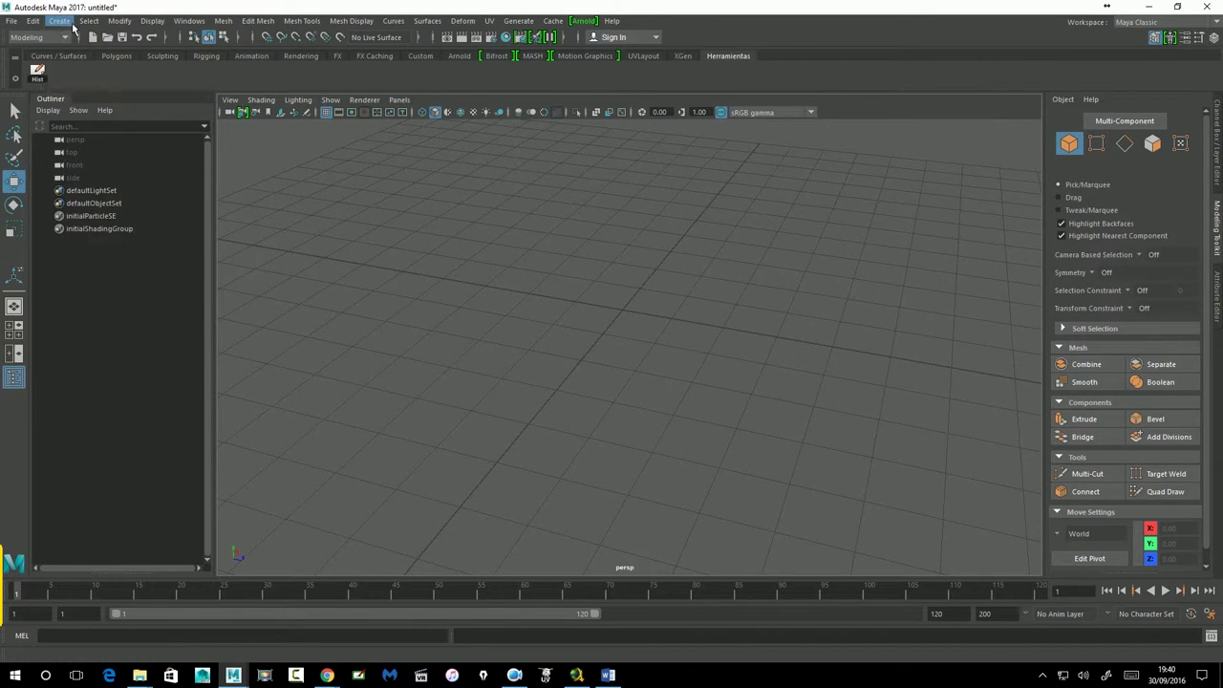
# Create a polygon cube, pCube1, and check its channel values
pyautogui.click(60, 20)
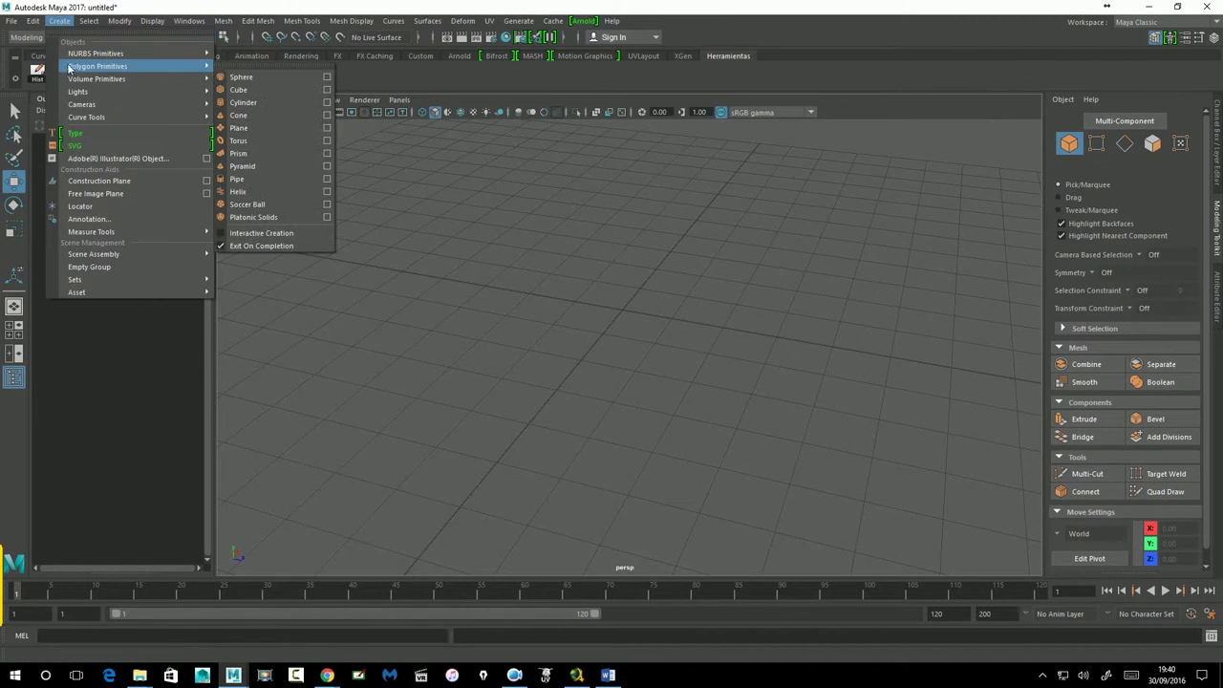
pyautogui.click(285, 88)
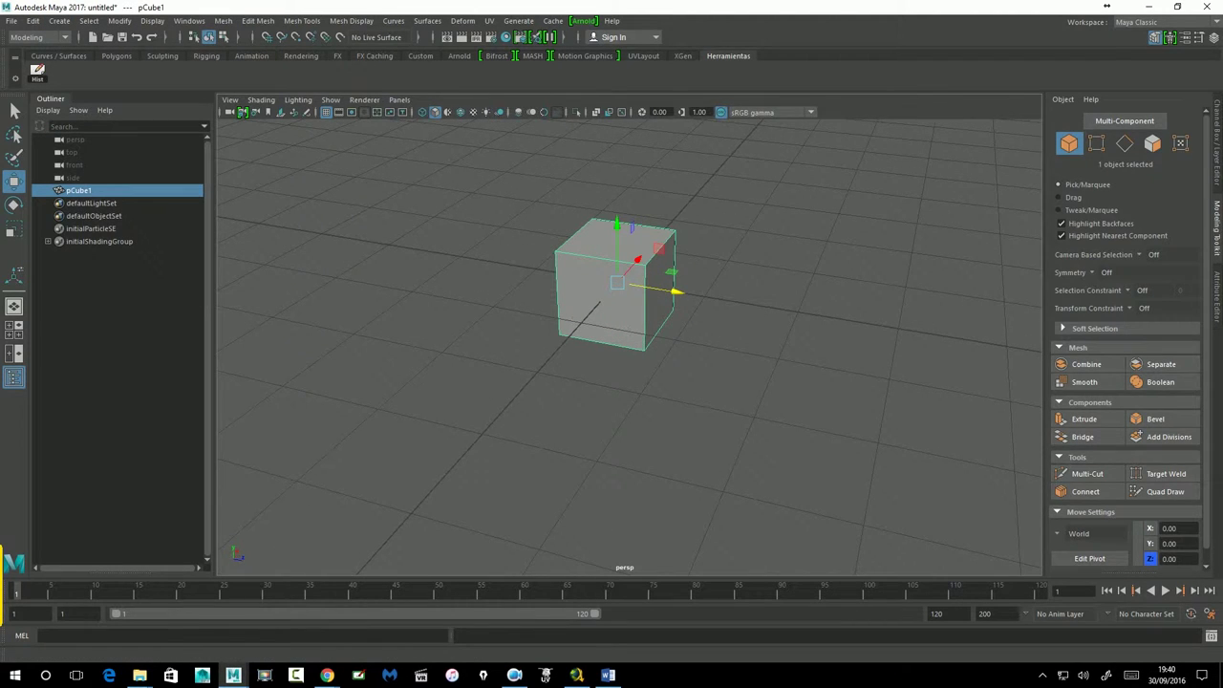
pyautogui.click(1216, 186)
pyautogui.click(1220, 292)
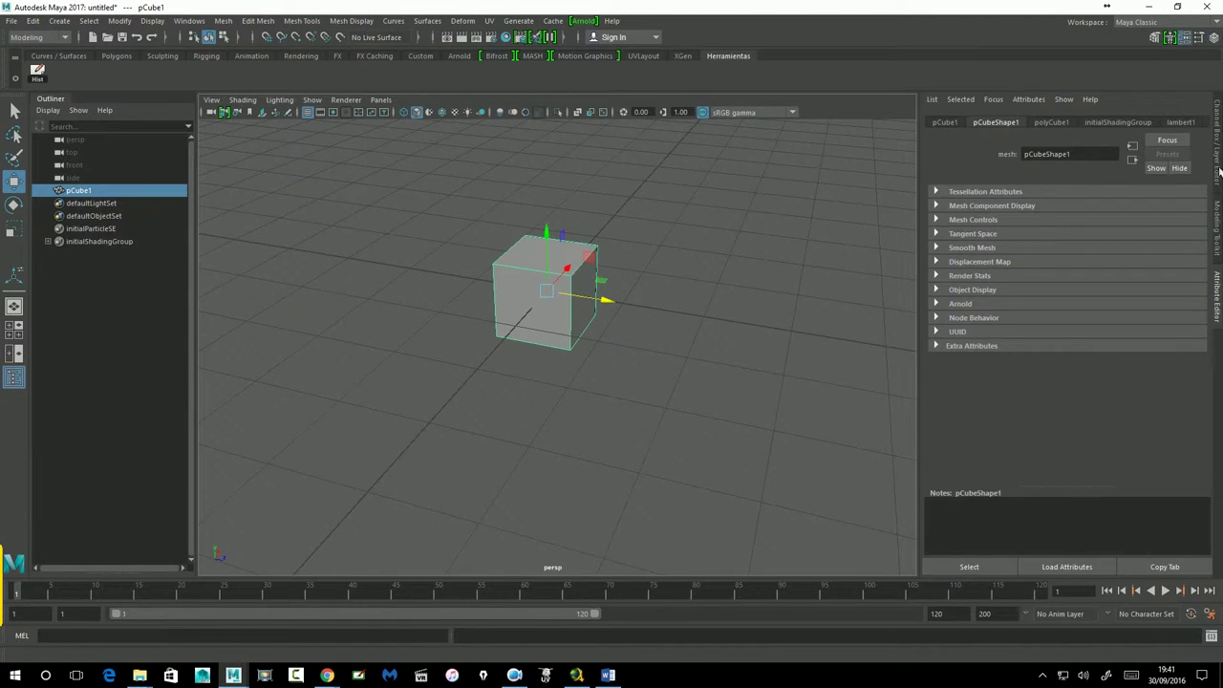
pyautogui.click(1219, 172)
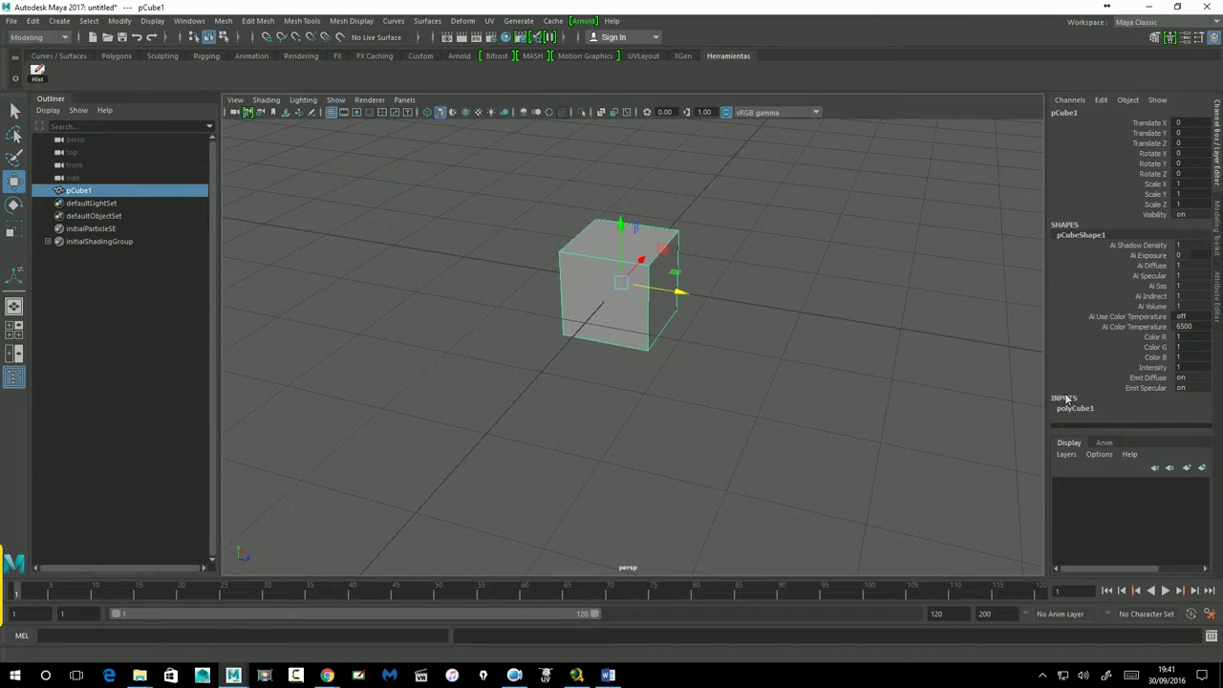
pyautogui.rightClick(607, 310)
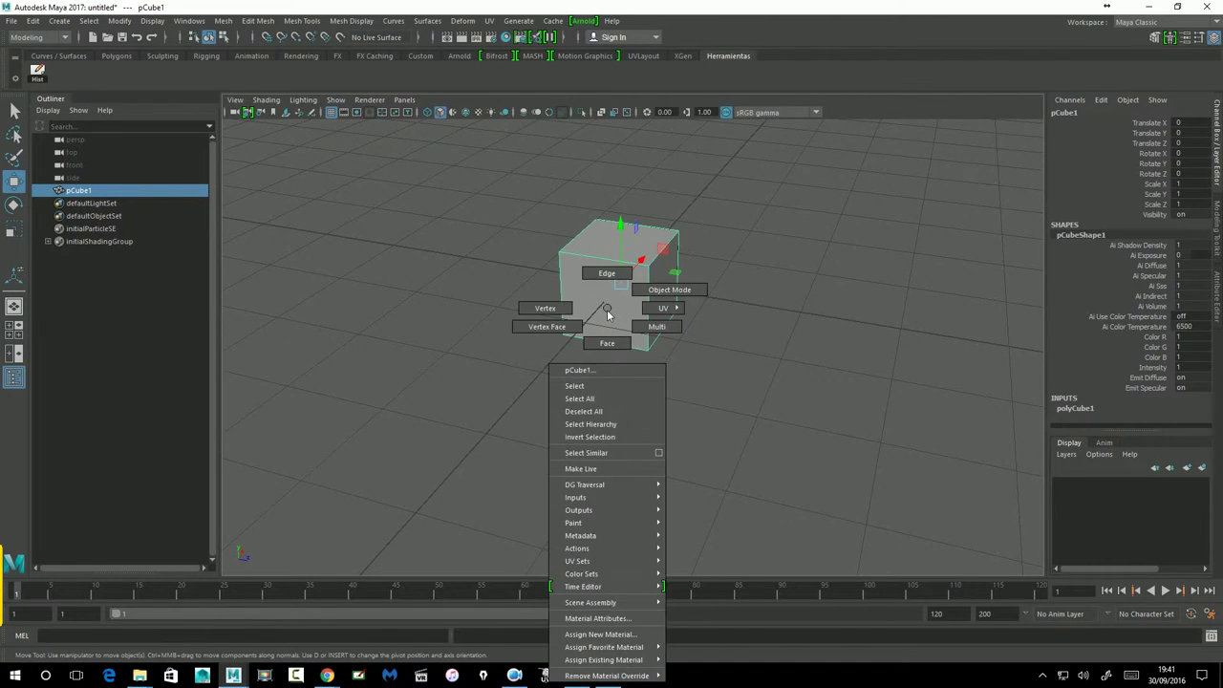
pyautogui.click(608, 315)
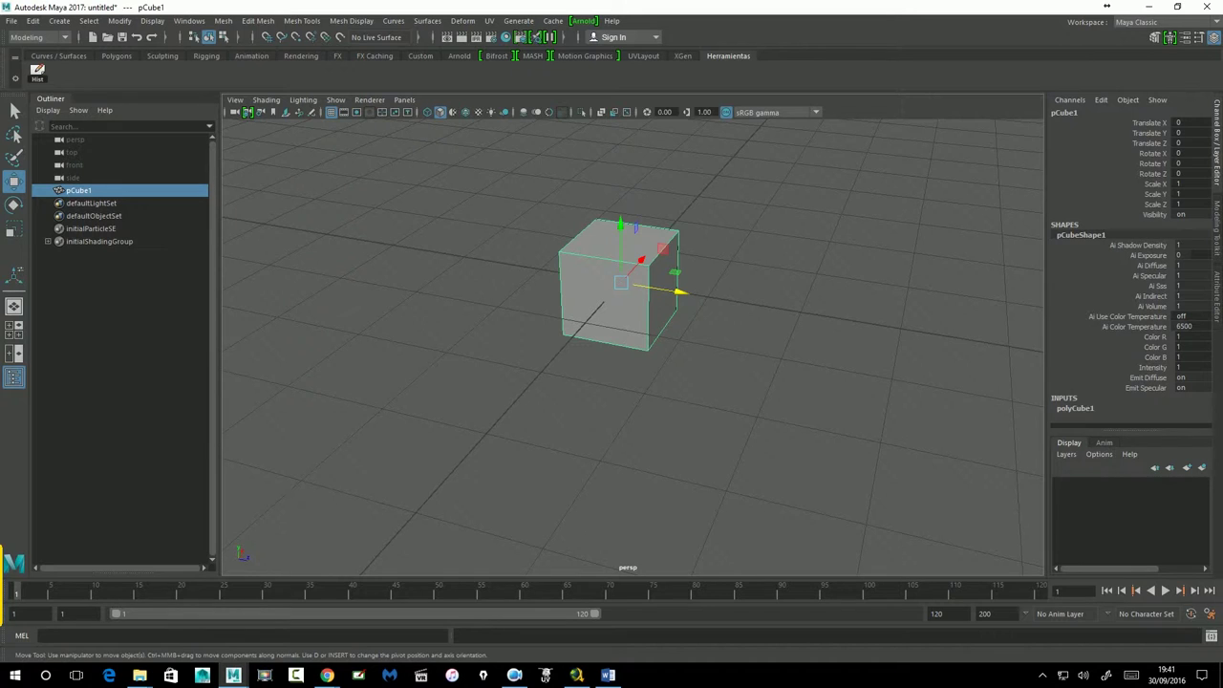
# With Multi-Cut from the Polygons shelf, cut a first edge across the cube's top and front
pyautogui.click(129, 57)
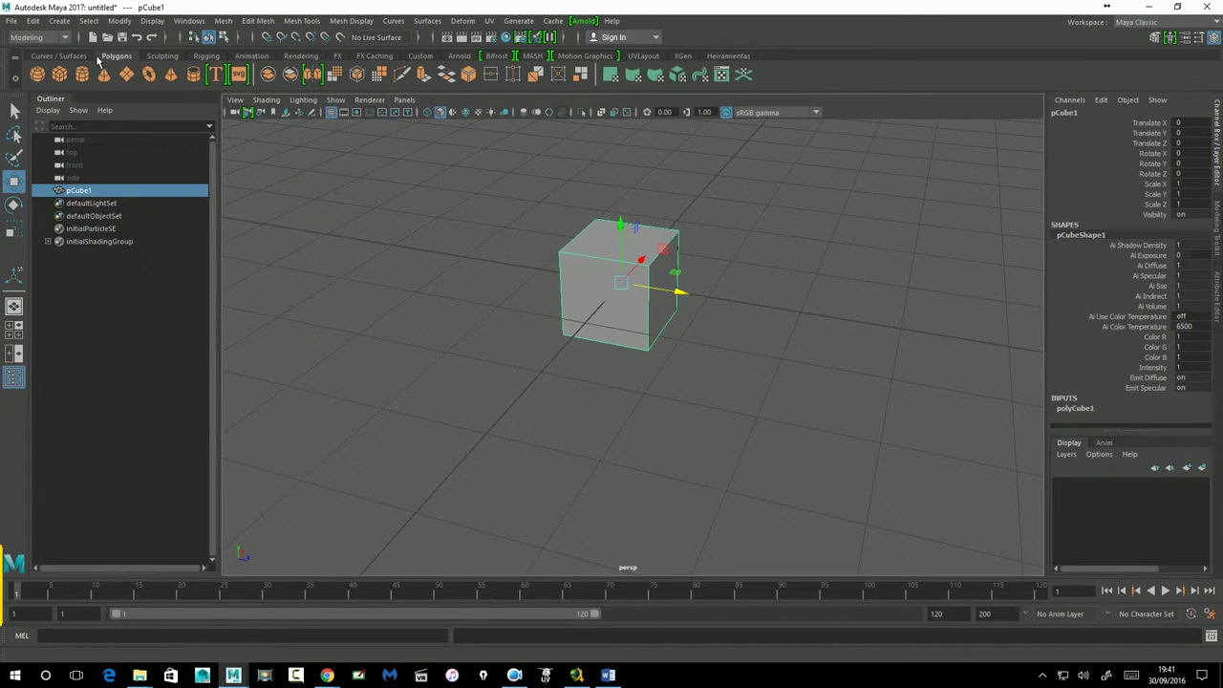
pyautogui.click(99, 58)
pyautogui.click(209, 57)
pyautogui.click(165, 58)
pyautogui.click(116, 57)
pyautogui.click(402, 75)
pyautogui.click(613, 261)
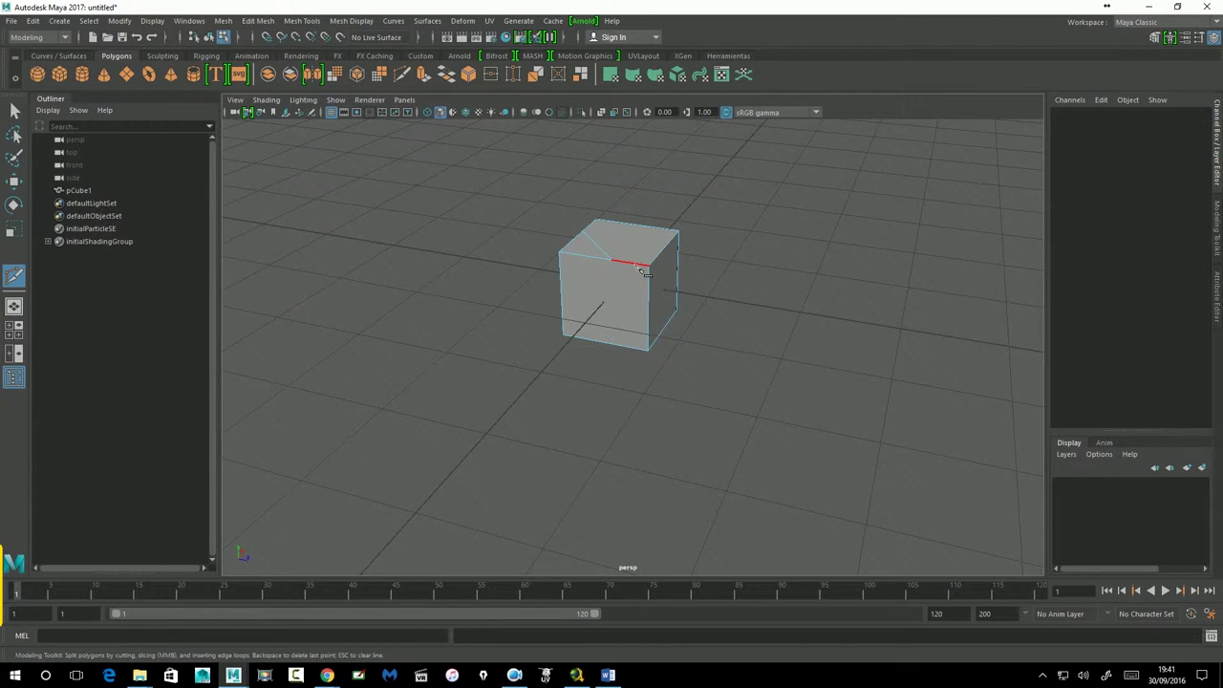
pyautogui.click(649, 276)
pyautogui.moveTo(653, 278); pyautogui.dragTo(650, 304)
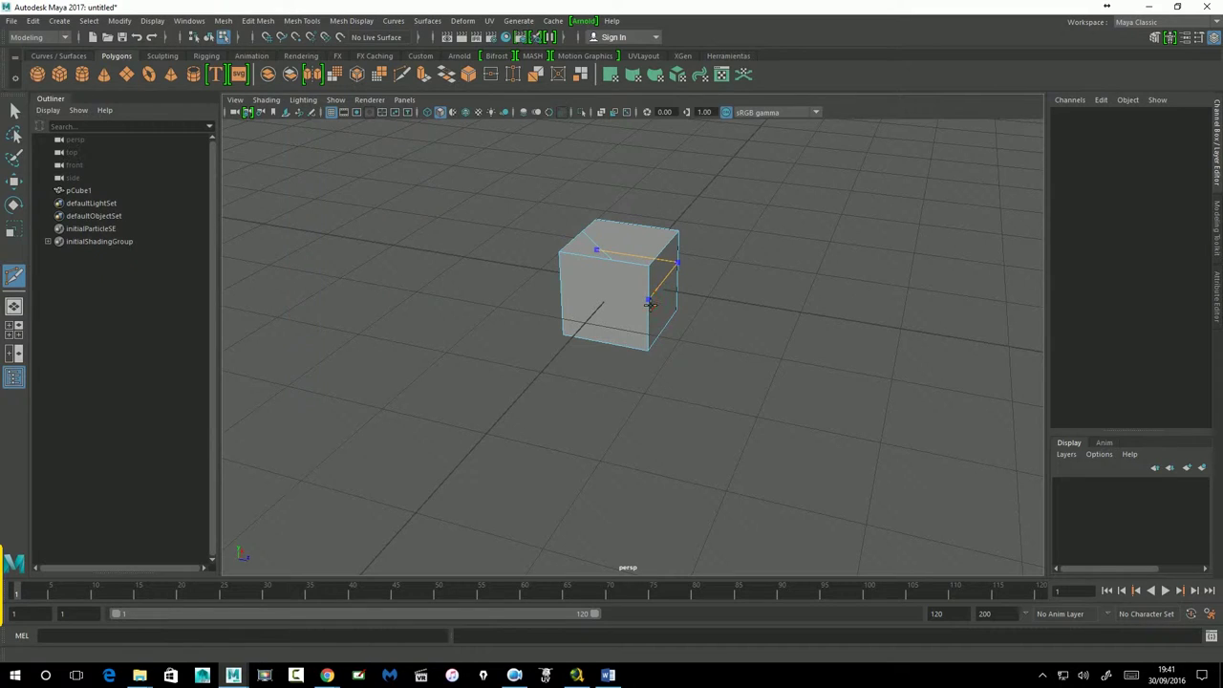
pyautogui.press('Return')
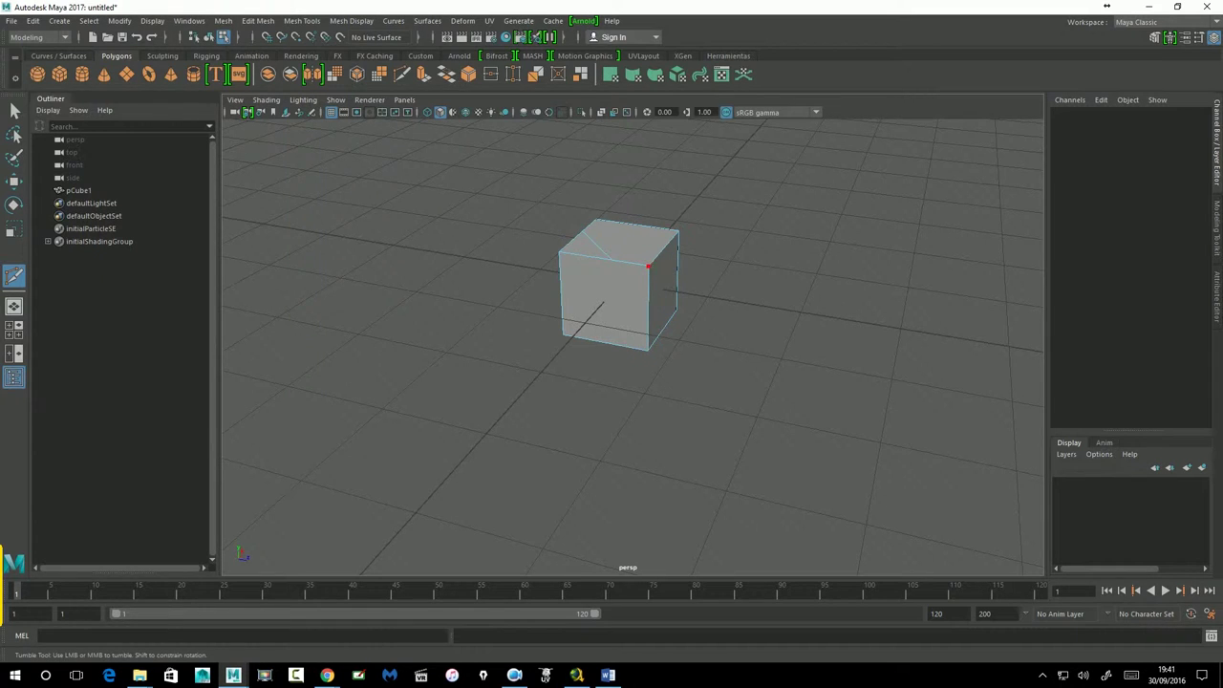
# Cut a second edge from the top-right to the bottom edge, then return to object mode
pyautogui.click(660, 254)
pyautogui.click(664, 331)
pyautogui.press('Return')
pyautogui.click(20, 184)
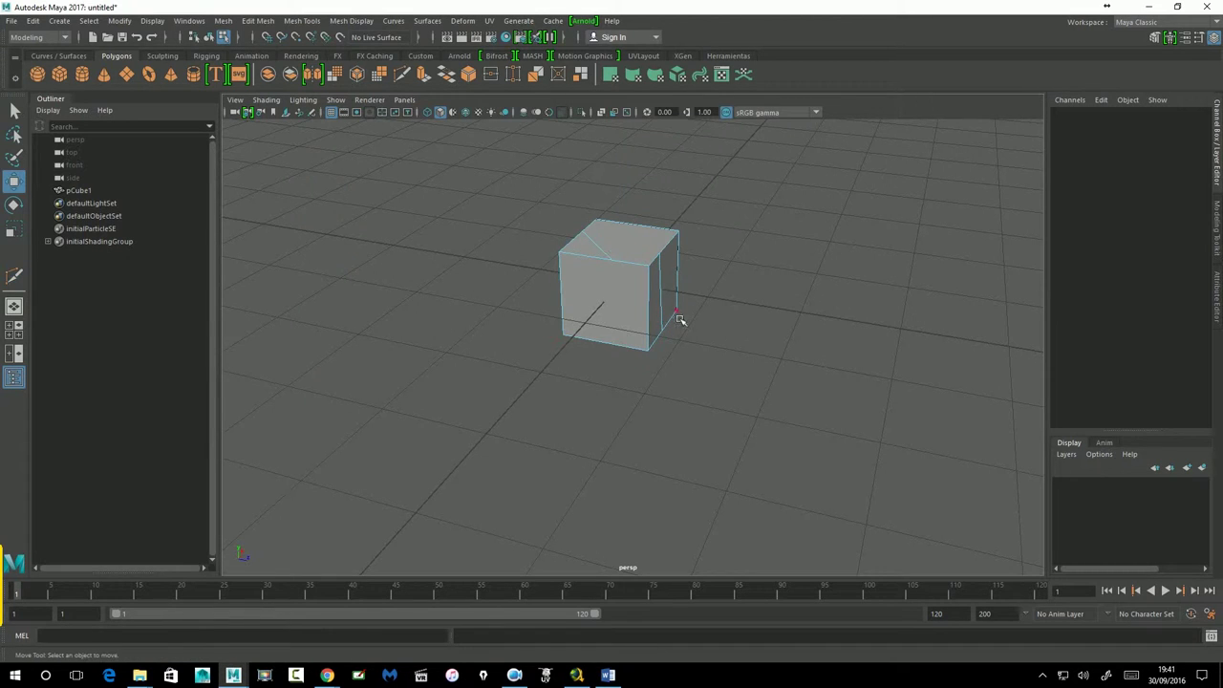
pyautogui.rightClick(626, 276)
pyautogui.click(654, 267)
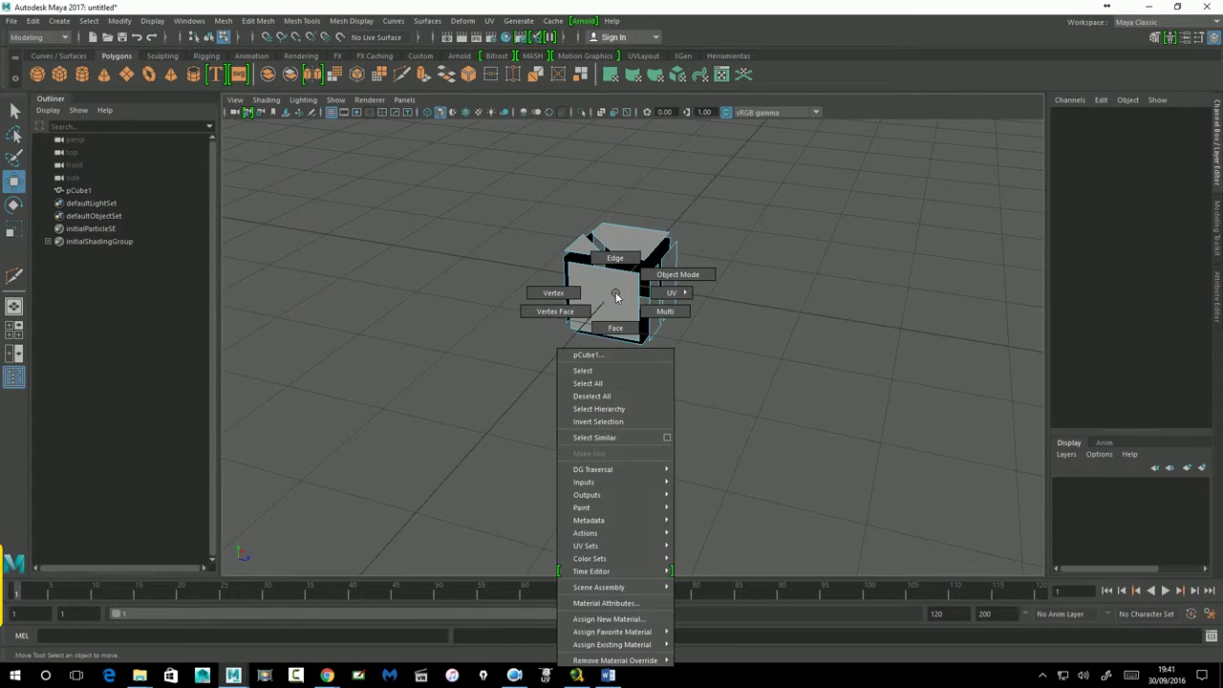
# Extrude the cube's front face 1.366 units outward and scale it down to taper
pyautogui.moveTo(625, 302); pyautogui.dragTo(622, 319, button='right')
pyautogui.click(623, 300)
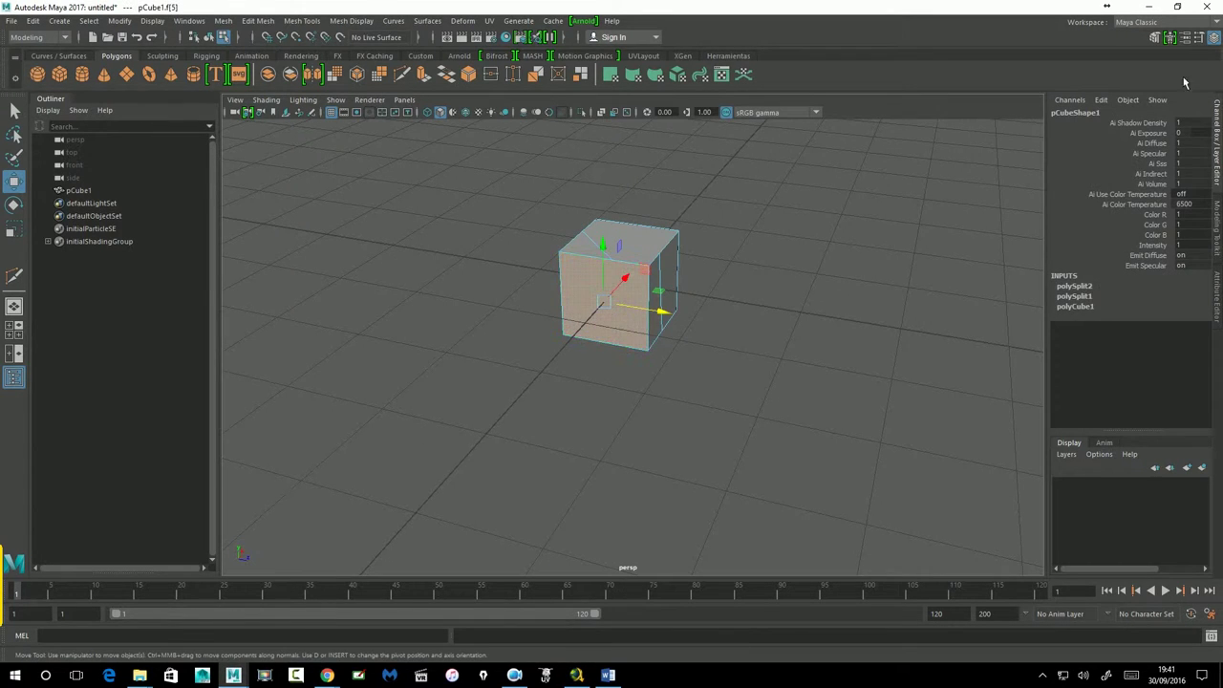
pyautogui.click(1154, 36)
pyautogui.click(1102, 427)
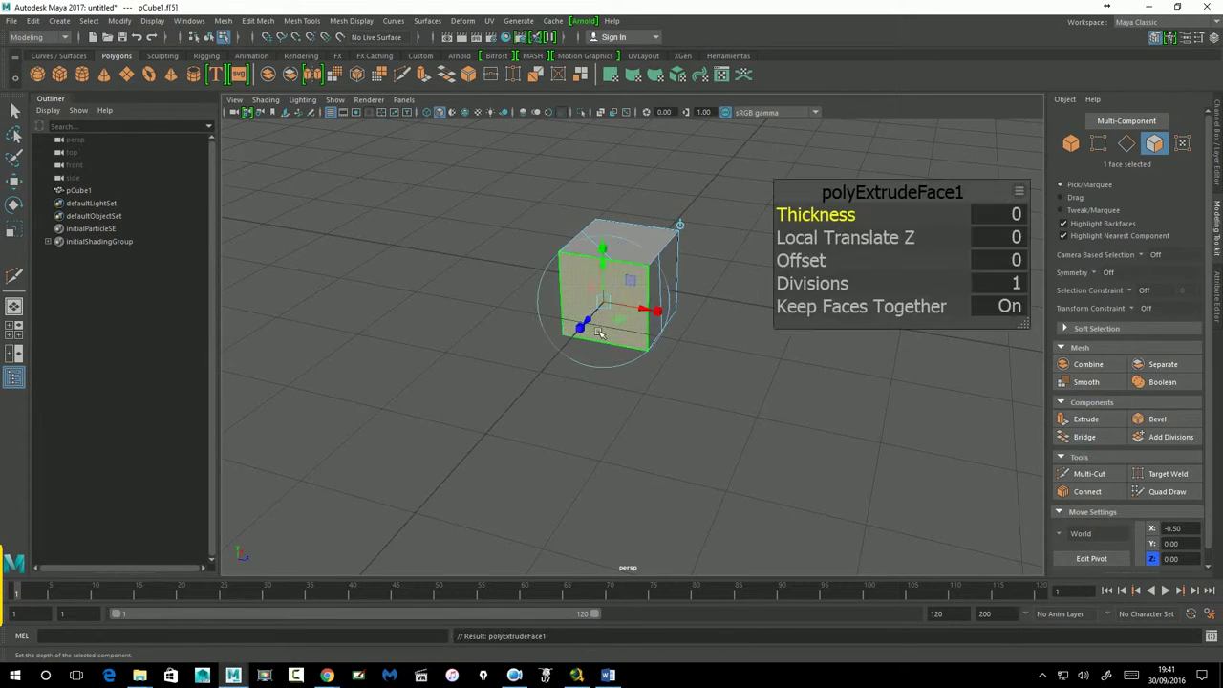
pyautogui.moveTo(582, 325)
pyautogui.mouseDown()
pyautogui.moveTo(535, 398)
pyautogui.moveTo(571, 369)
pyautogui.mouseUp()
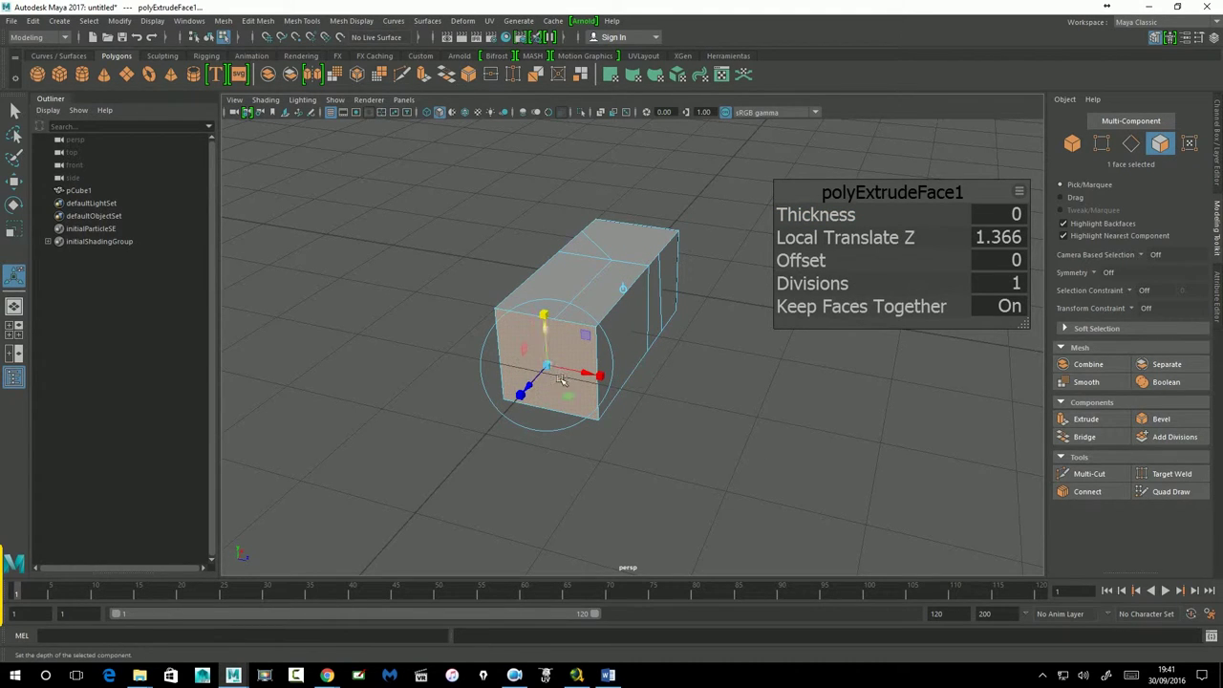
pyautogui.moveTo(554, 329); pyautogui.dragTo(545, 363)
# Finish the extrude, clear the face selection and reselect the whole cube
pyautogui.click(932, 145)
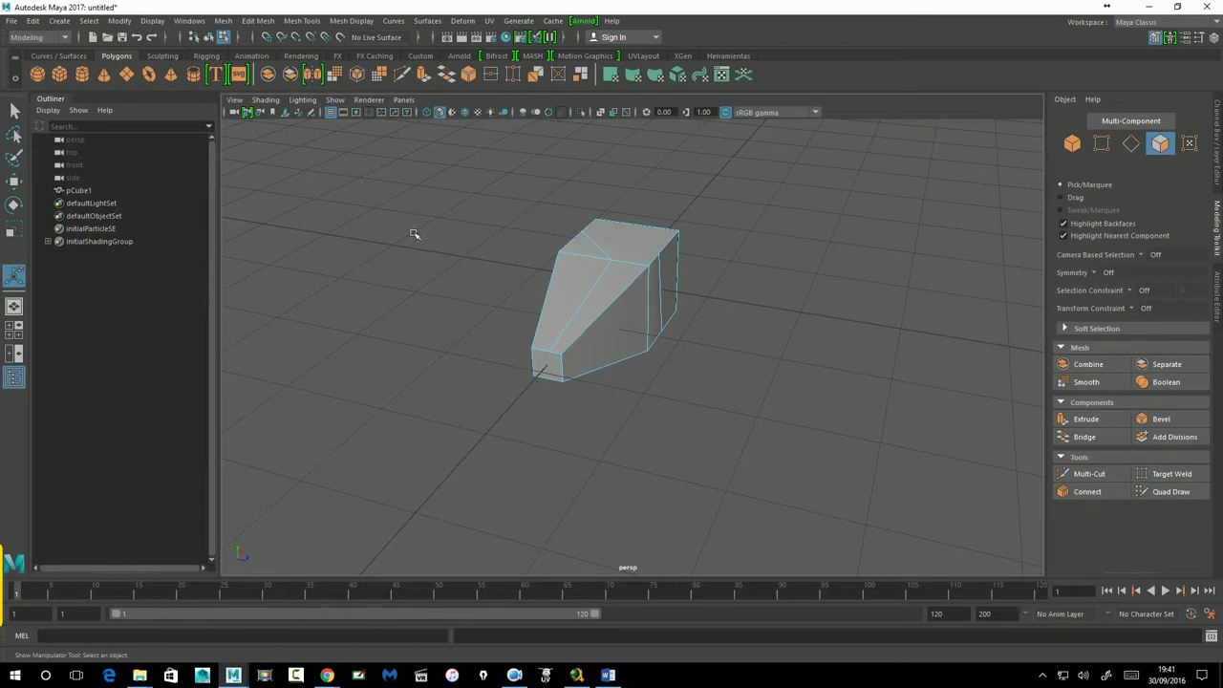
pyautogui.click(14, 179)
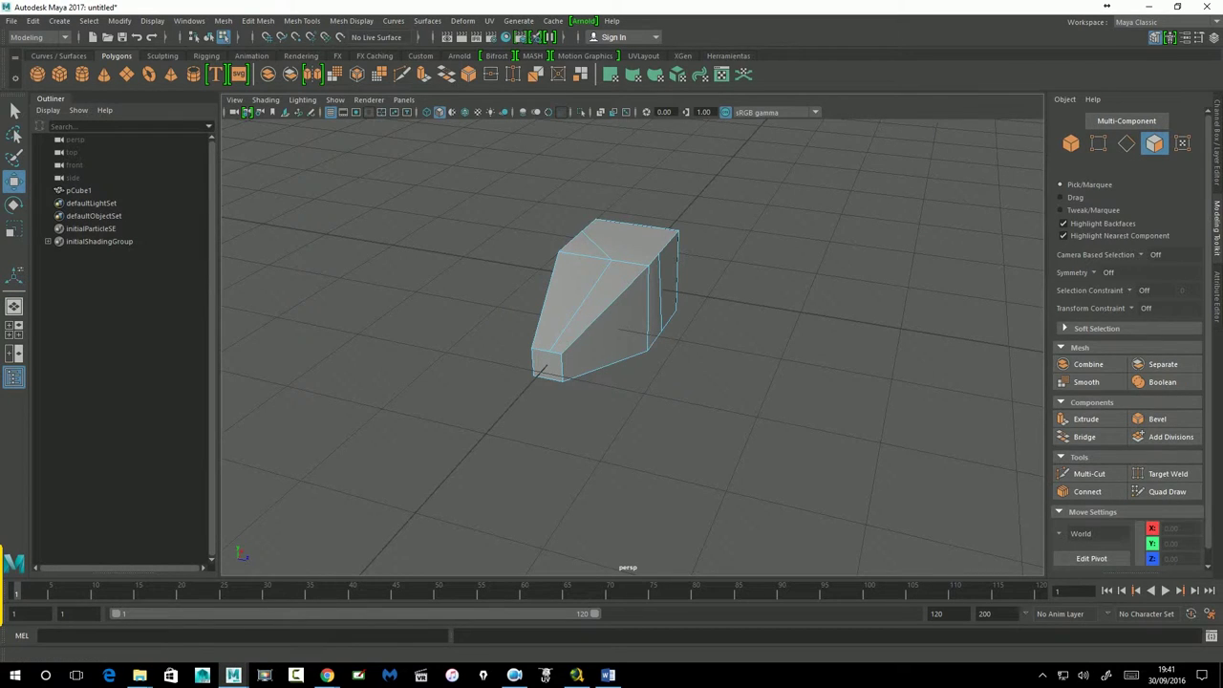
pyautogui.click(1217, 296)
pyautogui.click(1217, 144)
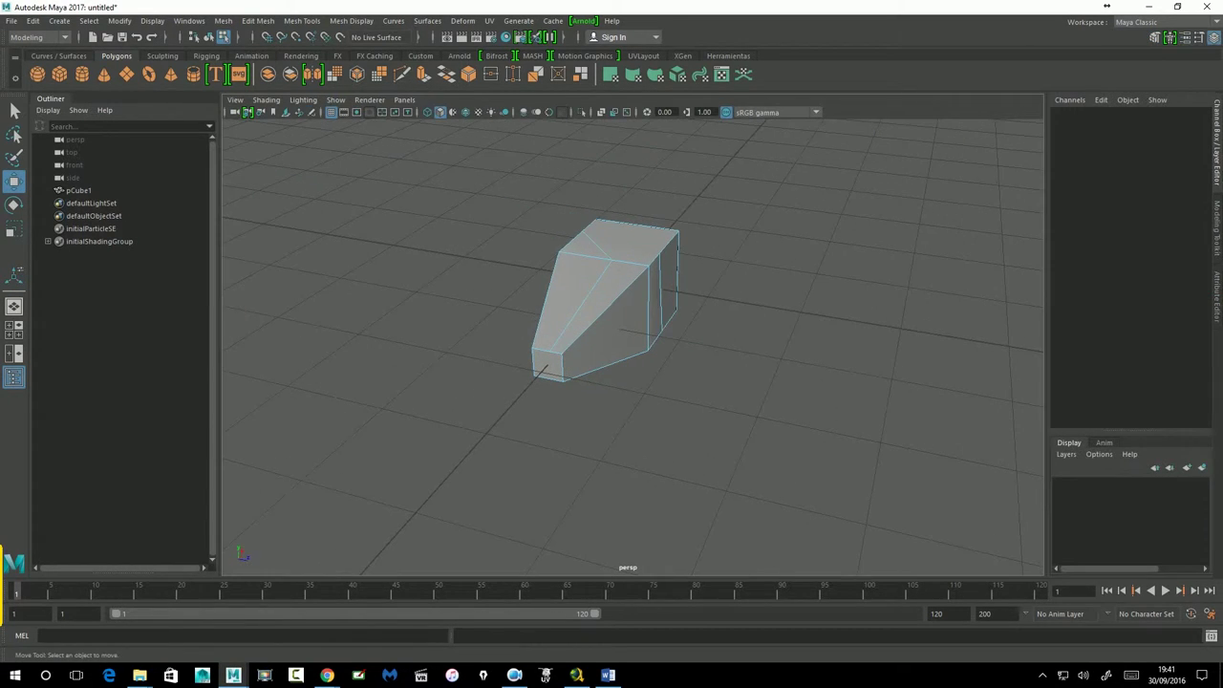
# On the Herramientas shelf, use Hist to delete pCube1's construction history
pyautogui.moveTo(616, 267); pyautogui.dragTo(662, 259, button='right')
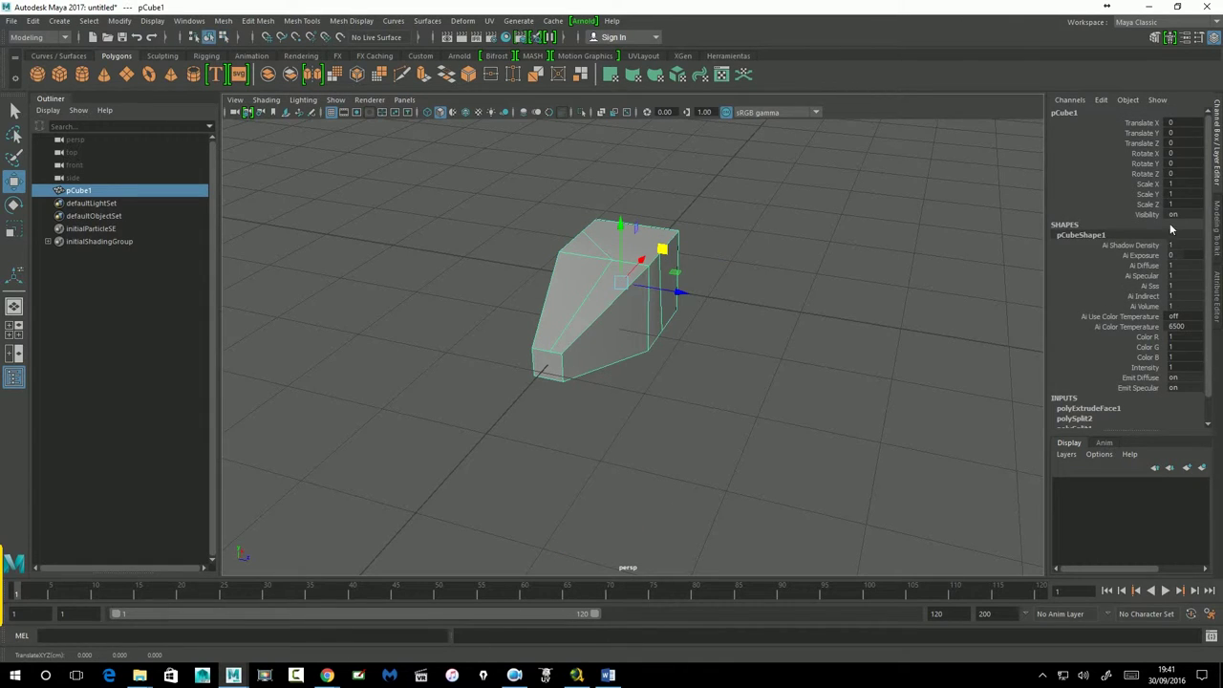
pyautogui.scroll(-1, 1099, 323)
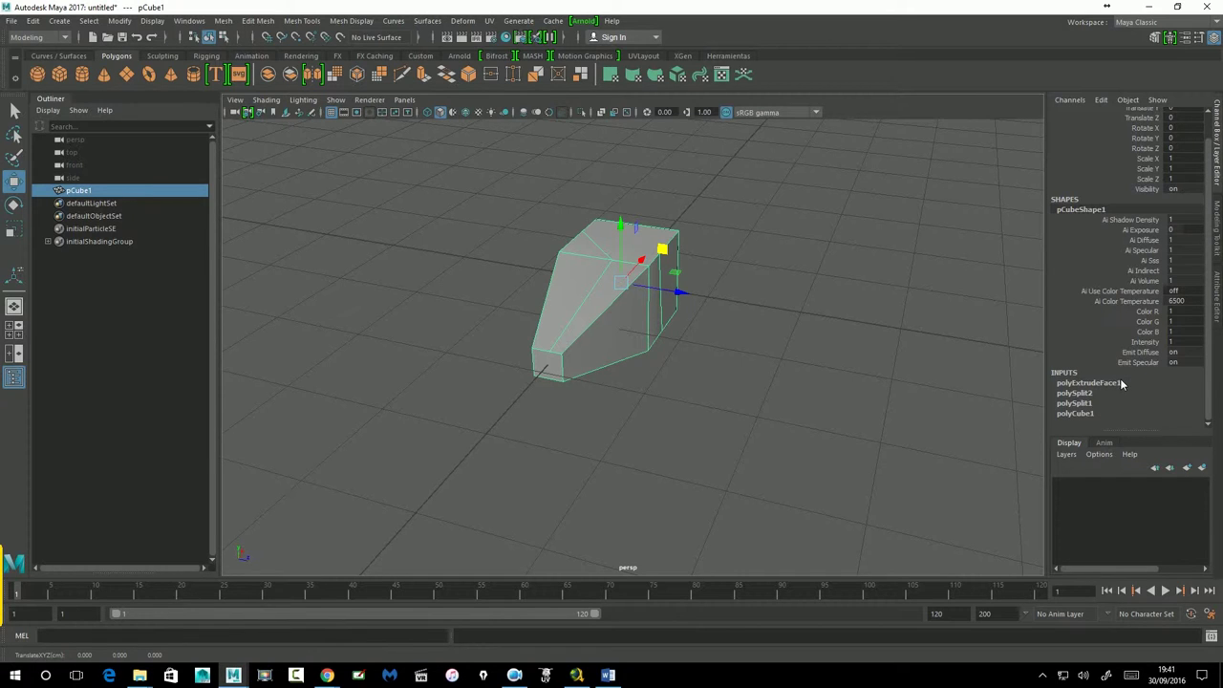
pyautogui.click(730, 57)
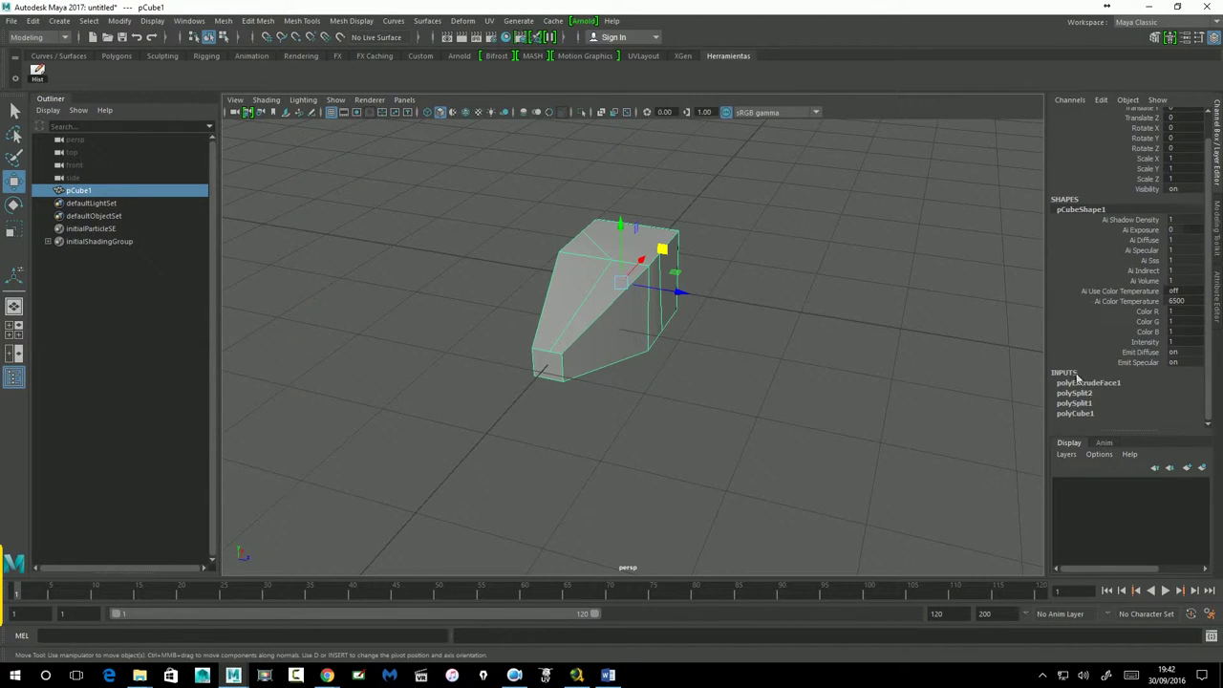
pyautogui.click(46, 81)
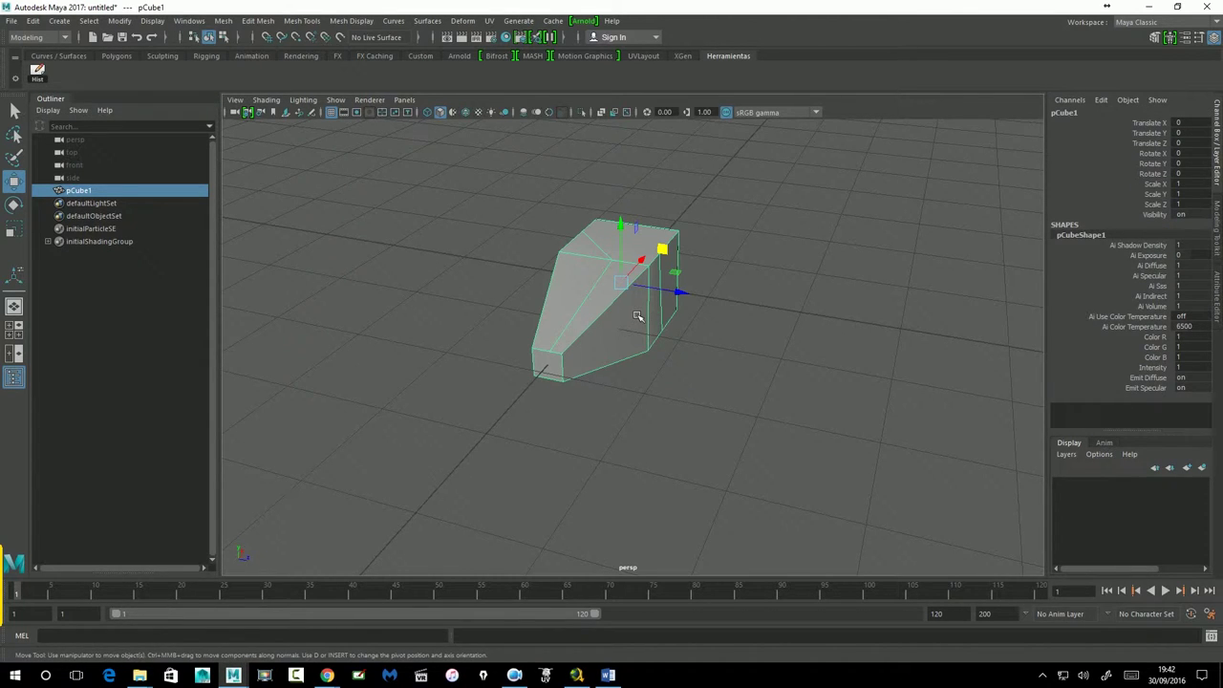
pyautogui.hotkey('ctrl', 'z')
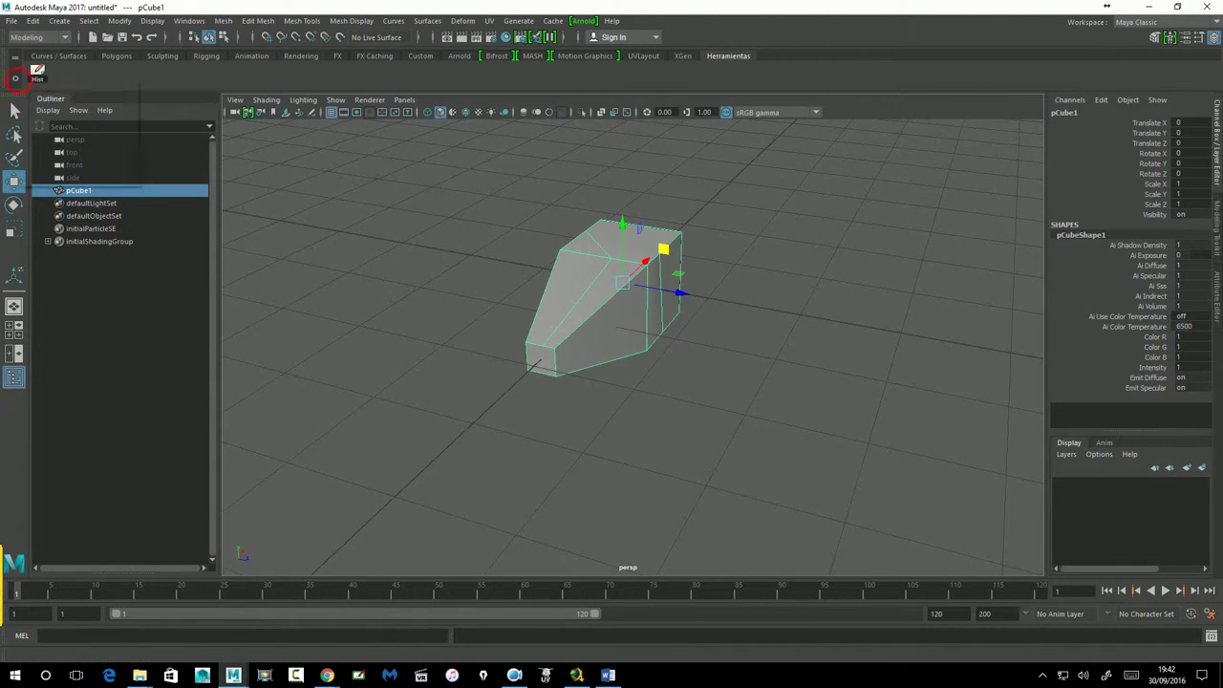
# Save all shelves and bring up the Hist button's context menu
pyautogui.click(16, 80)
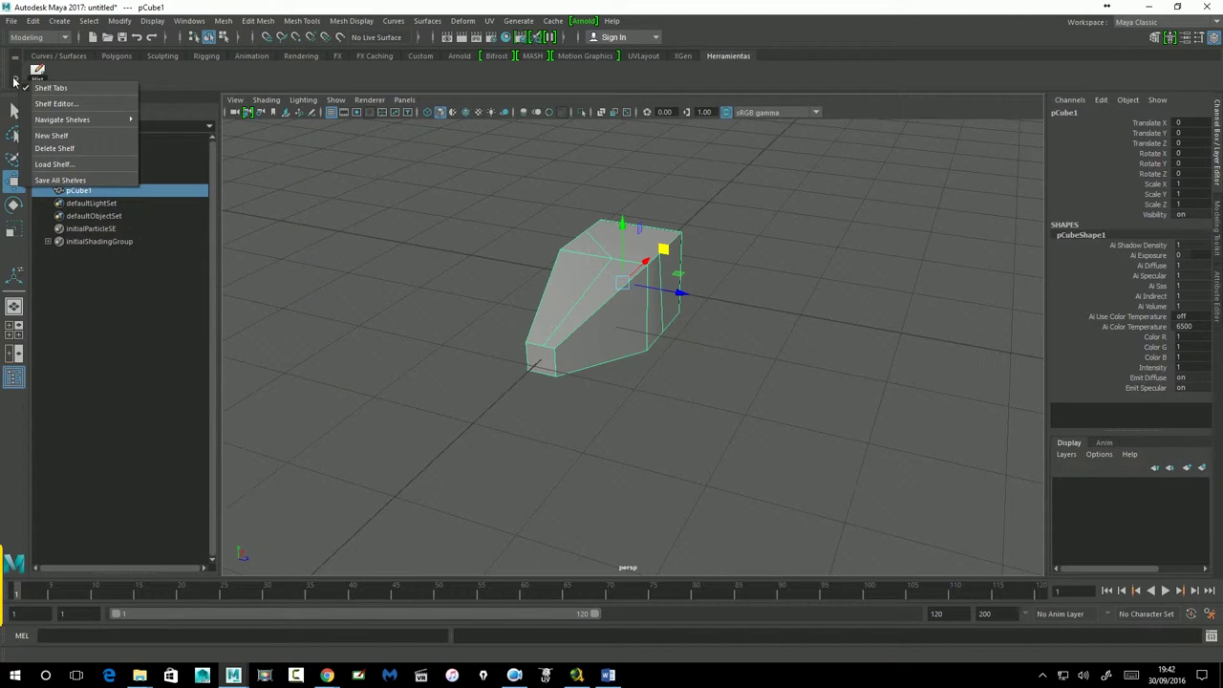
pyautogui.click(69, 182)
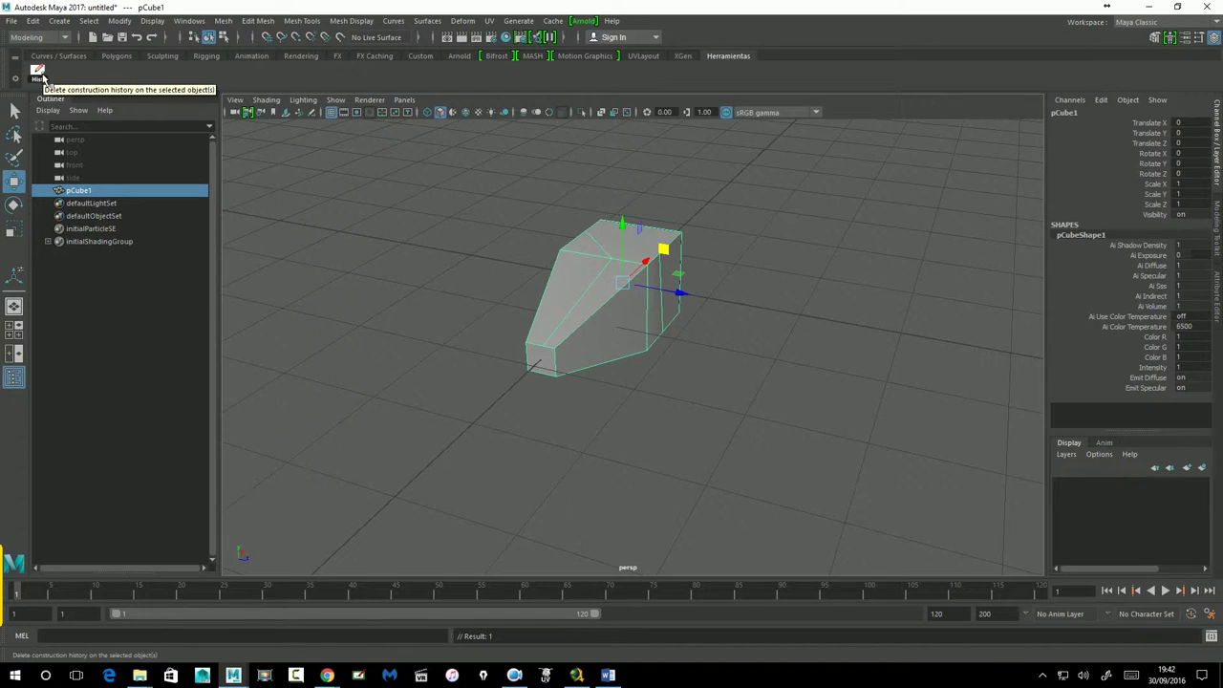
pyautogui.rightClick(42, 78)
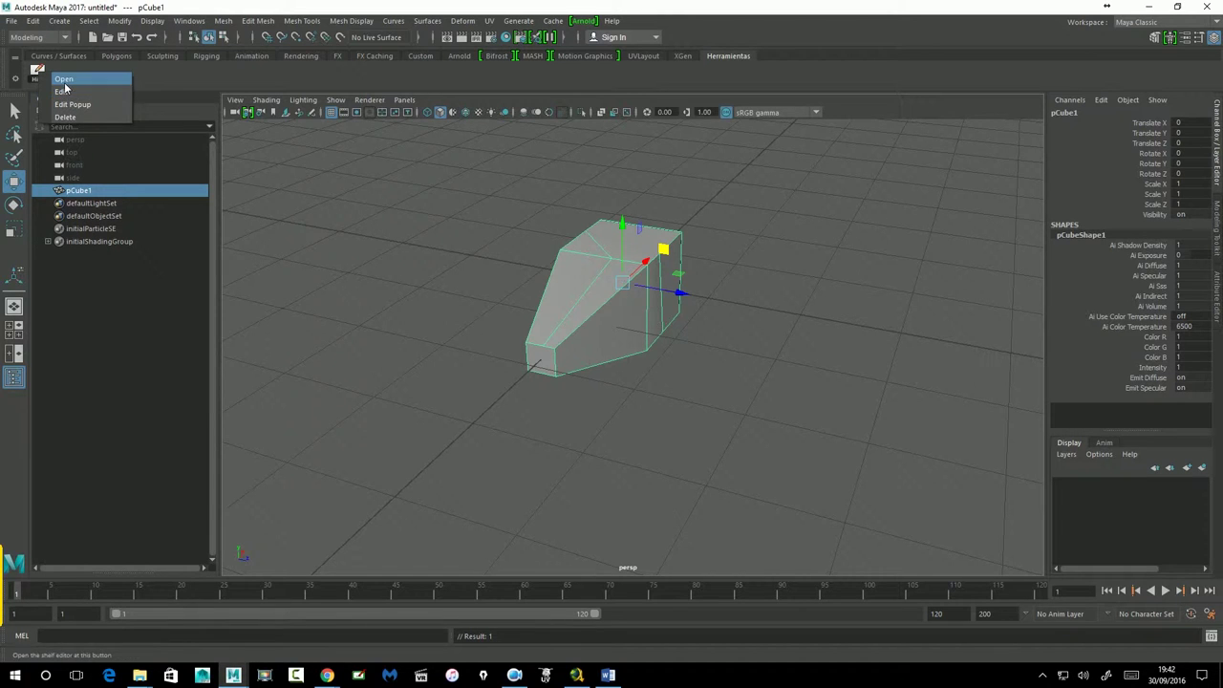
# Open the Shelf Editor on the Hist button, enlarge it, and select the menuIconEdit.png icon name
pyautogui.click(64, 93)
pyautogui.moveTo(519, 239); pyautogui.dragTo(443, 143)
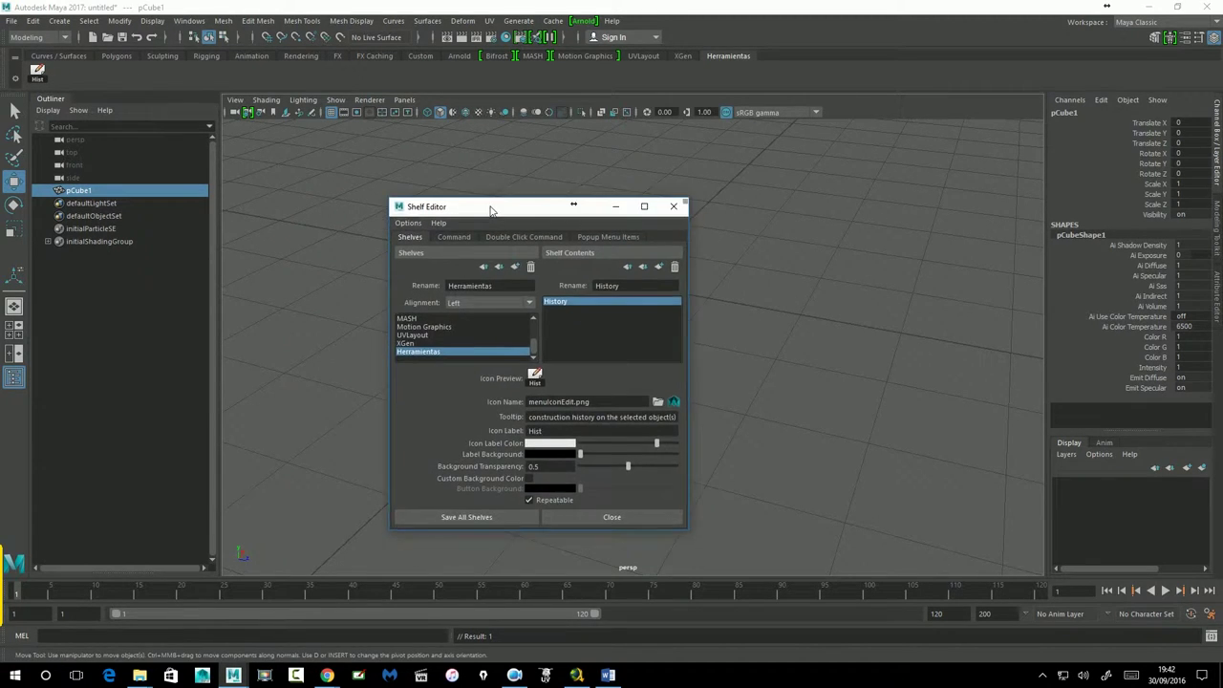
pyautogui.moveTo(643, 466); pyautogui.dragTo(865, 557)
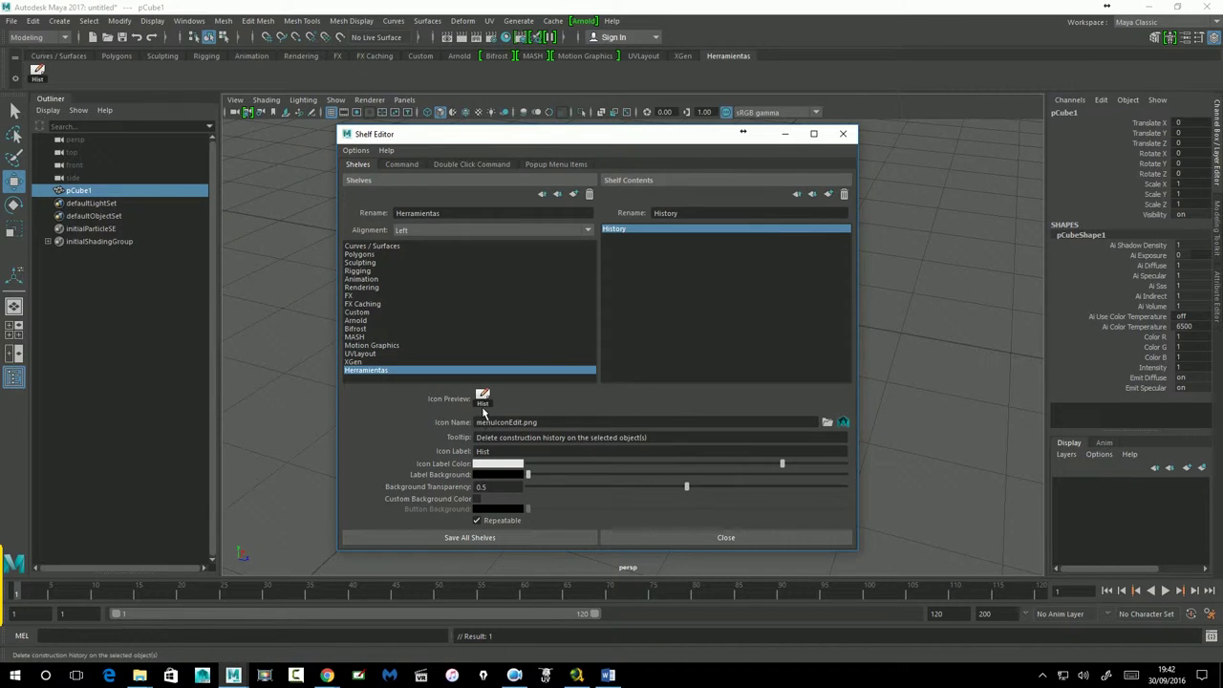
pyautogui.moveTo(570, 429); pyautogui.dragTo(477, 437)
# Launch Photoshop from the Start menu and bring up File Explorer's taskbar jump list
pyautogui.click(14, 679)
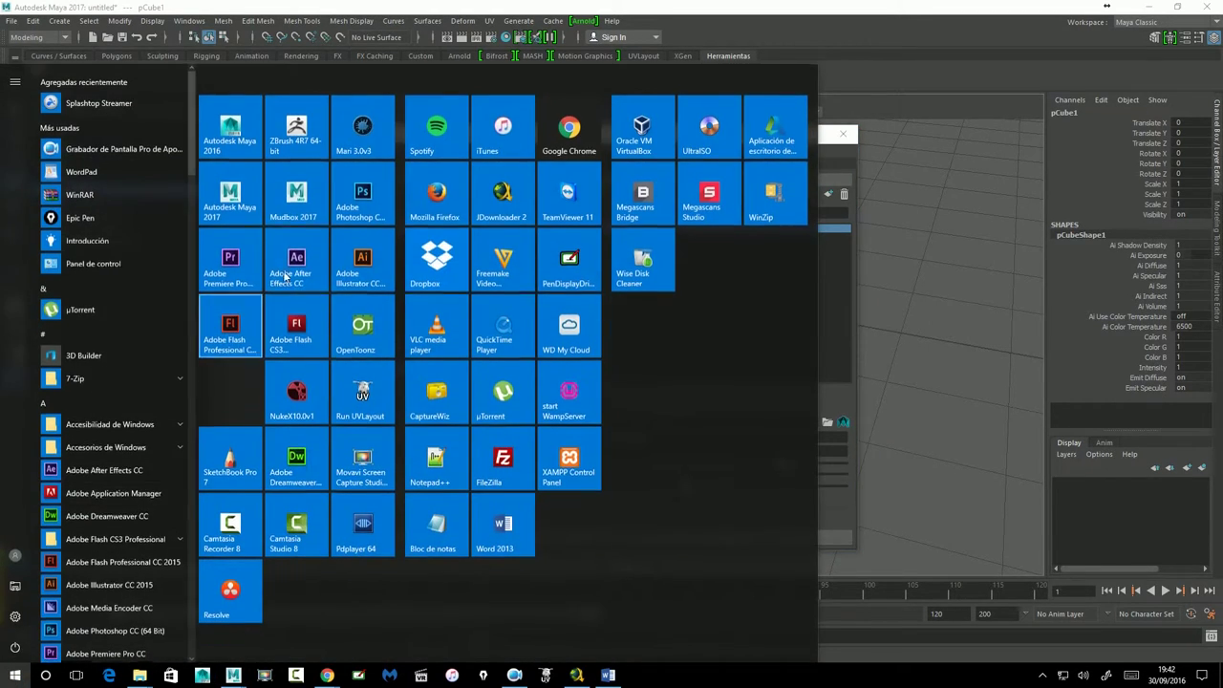
pyautogui.press('Escape')
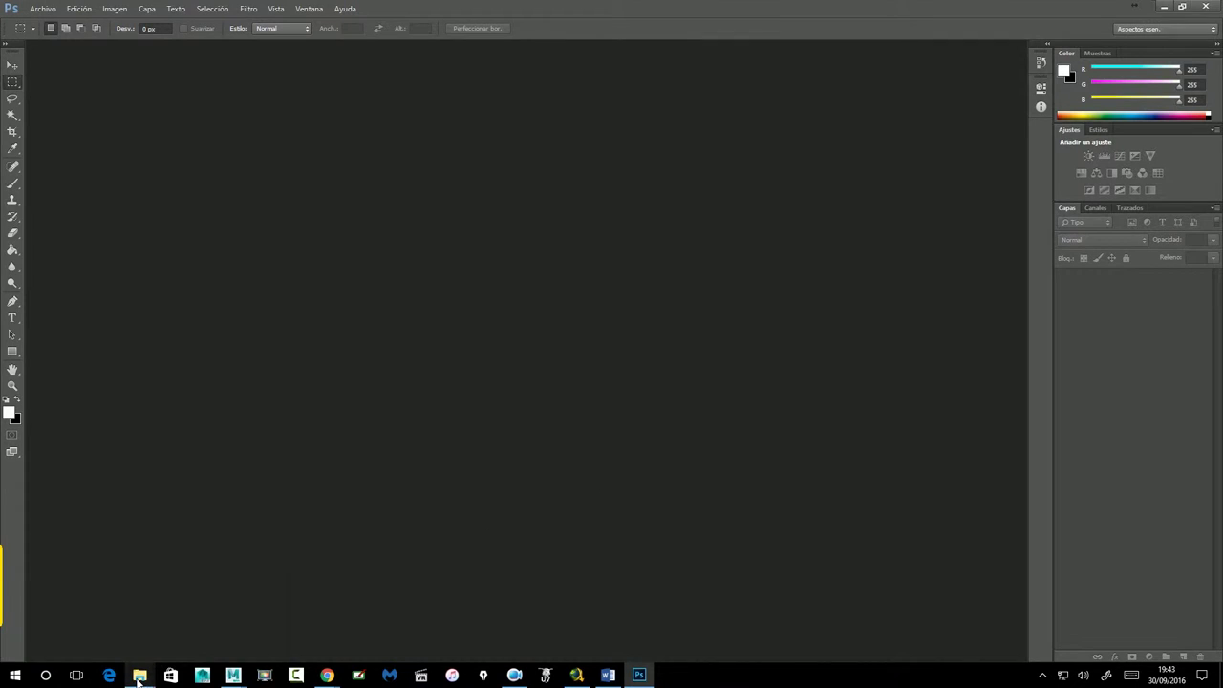
pyautogui.rightClick(139, 676)
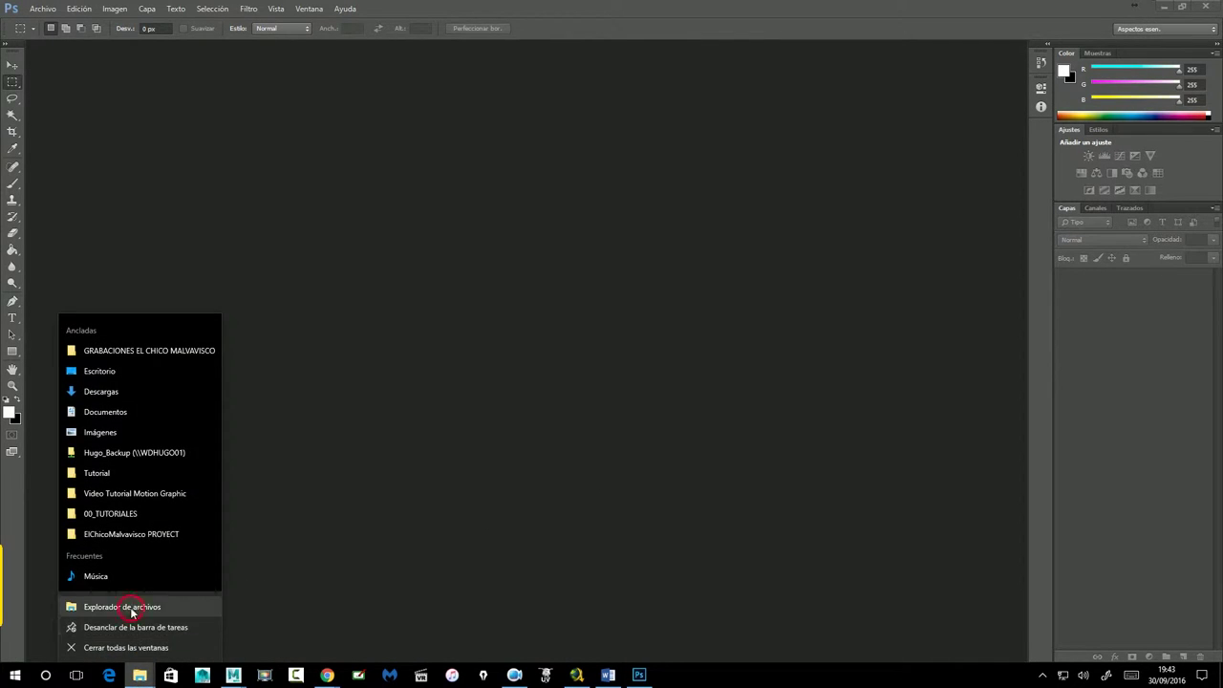
# In a new Explorer window, browse Documents › maya › 2017 › prefs › icons, then back to maya
pyautogui.click(132, 612)
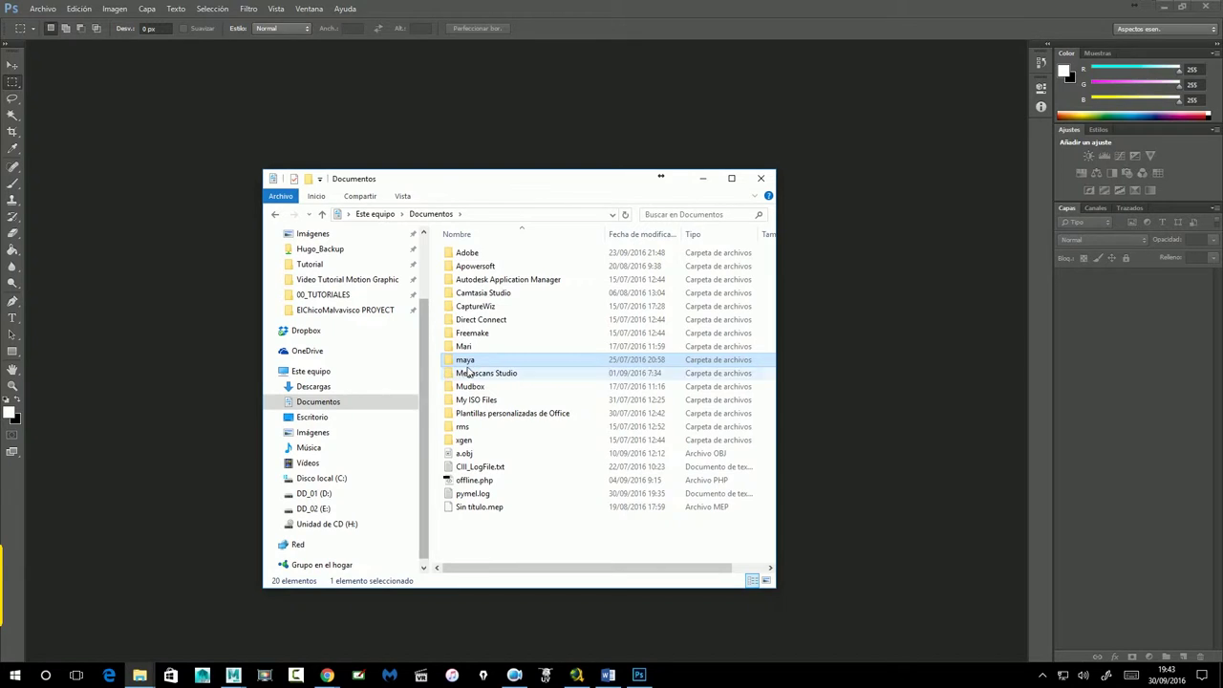
pyautogui.doubleClick(468, 362)
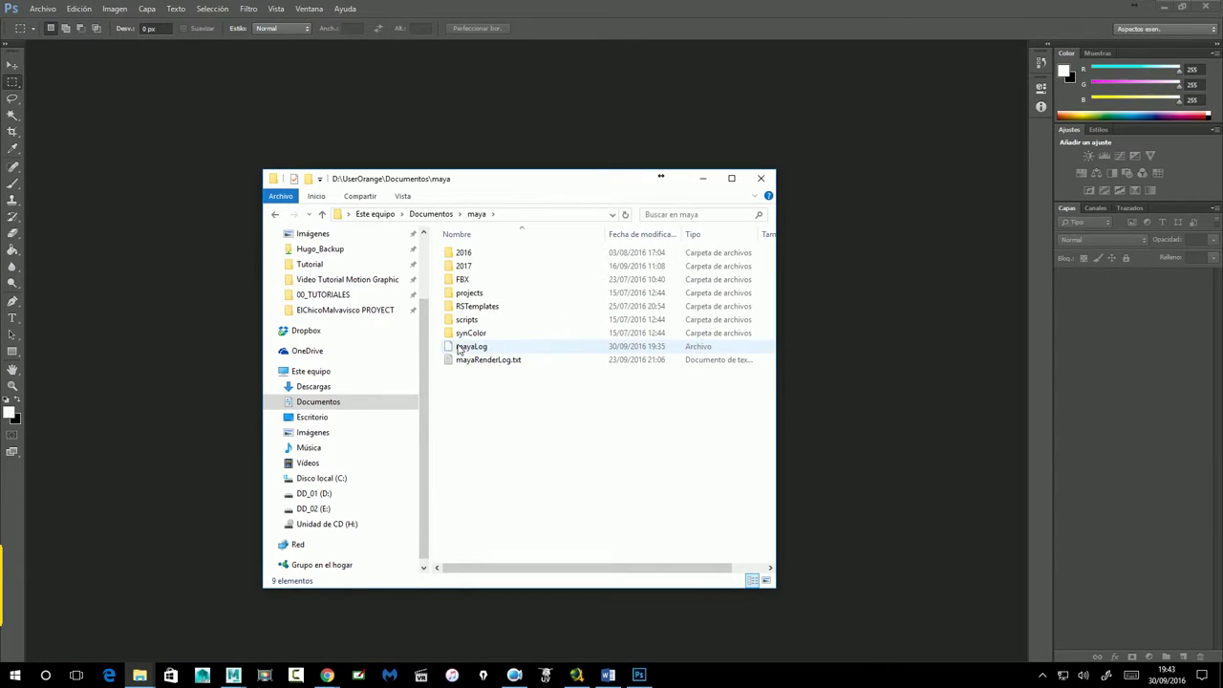
pyautogui.doubleClick(465, 268)
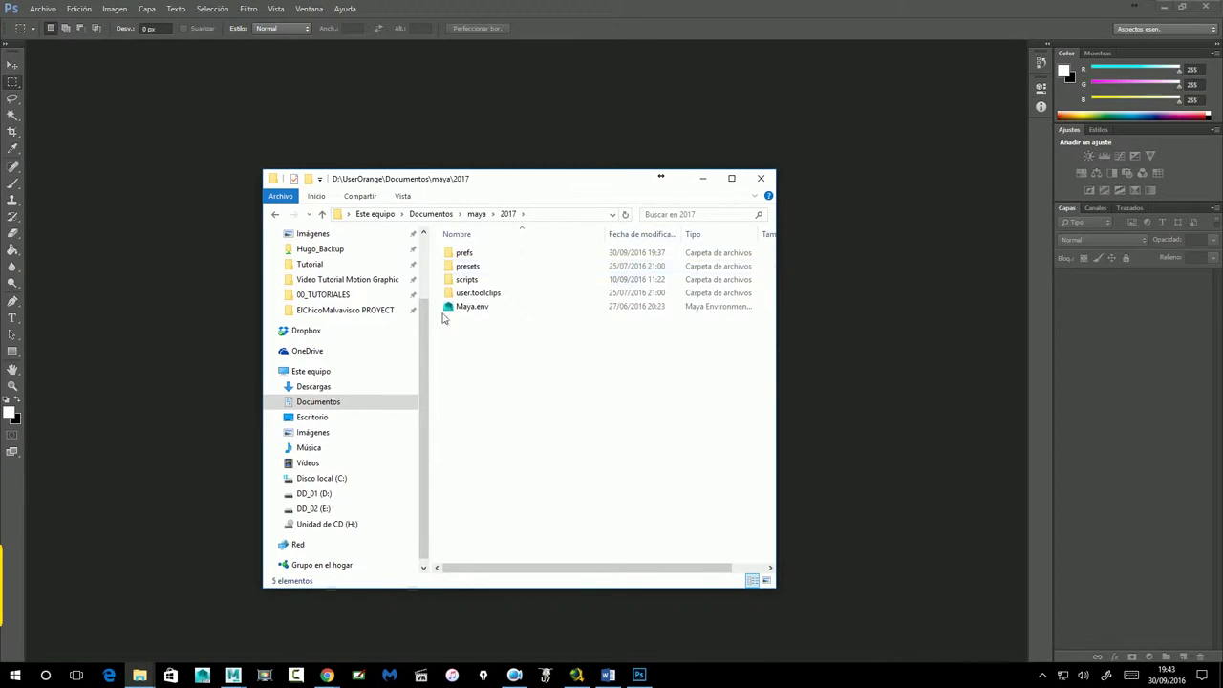
pyautogui.doubleClick(468, 254)
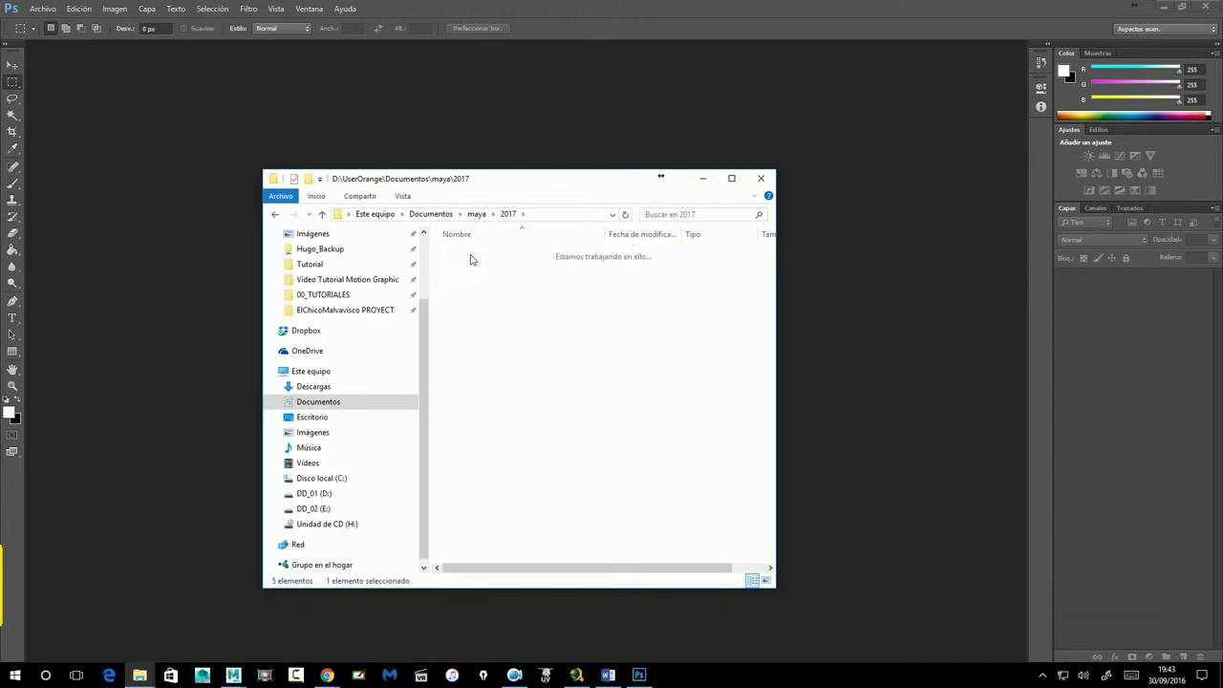
pyautogui.click(468, 269)
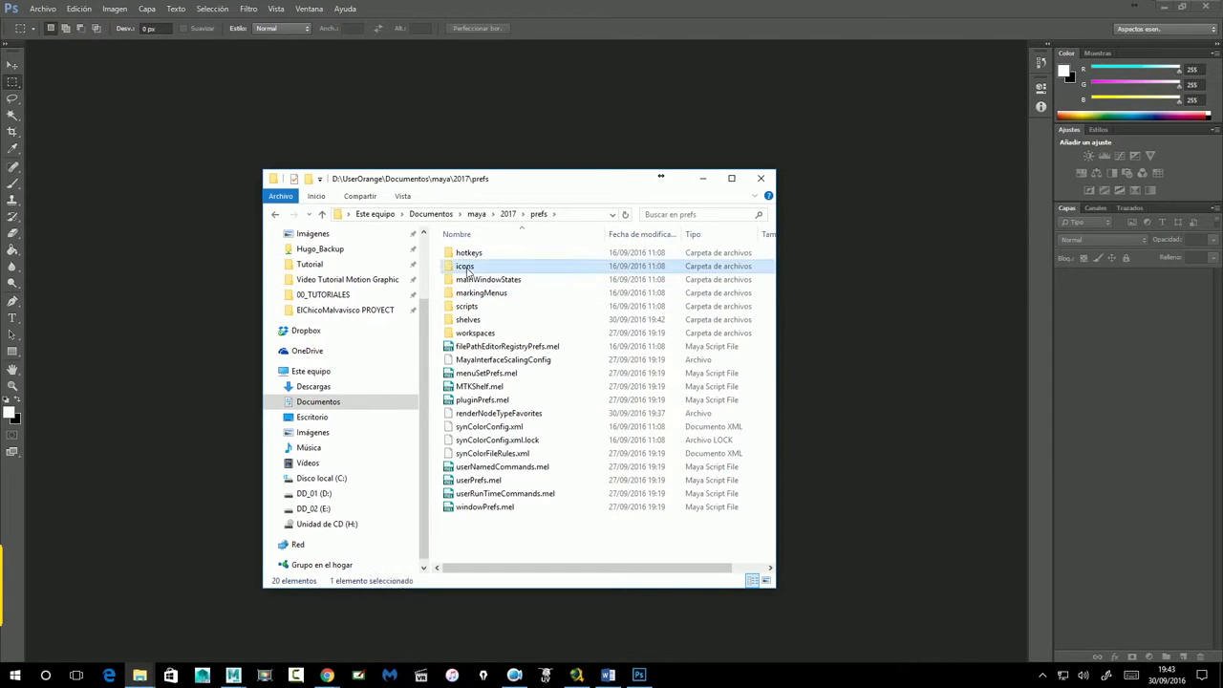
pyautogui.doubleClick(468, 270)
pyautogui.hotkey('alt', 'Left')
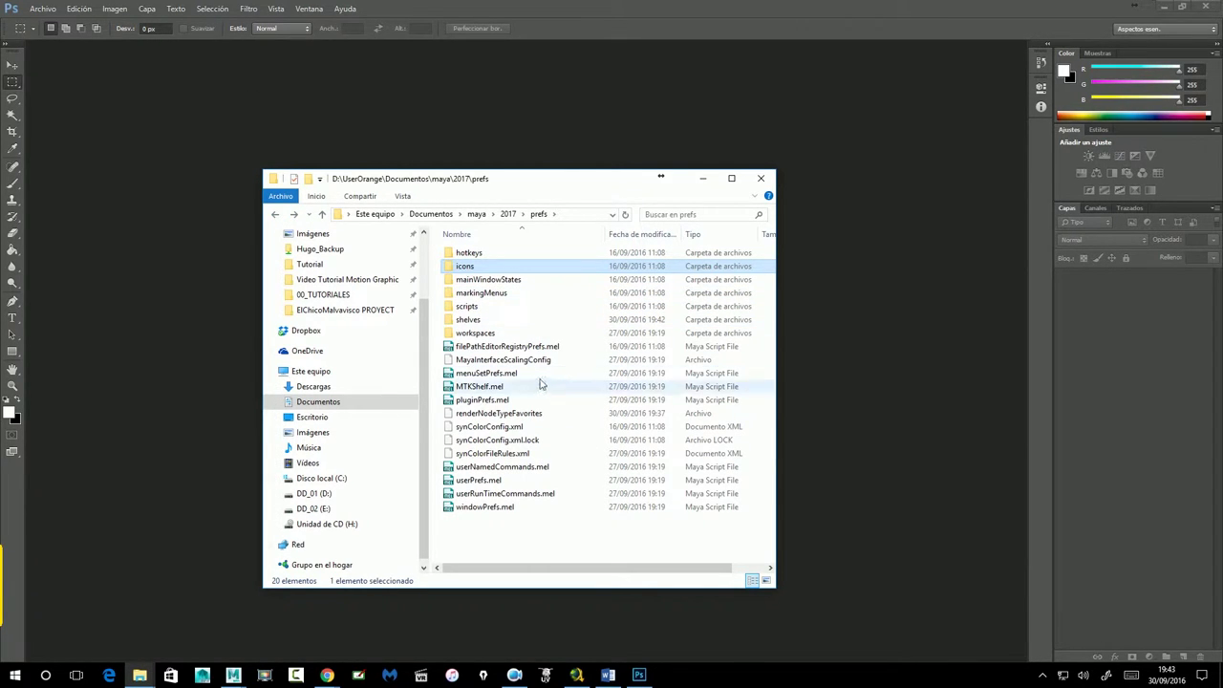
pyautogui.click(477, 215)
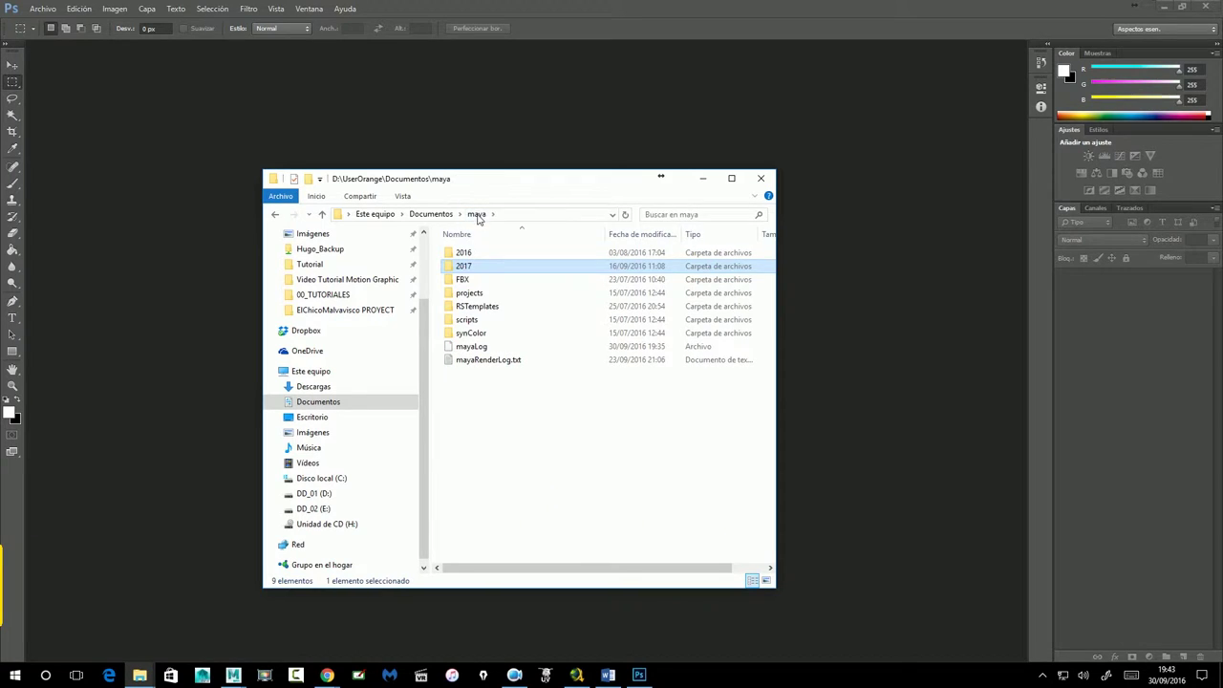
# Look inside maya › projects › default and return to the maya folder
pyautogui.doubleClick(475, 293)
pyautogui.doubleClick(467, 253)
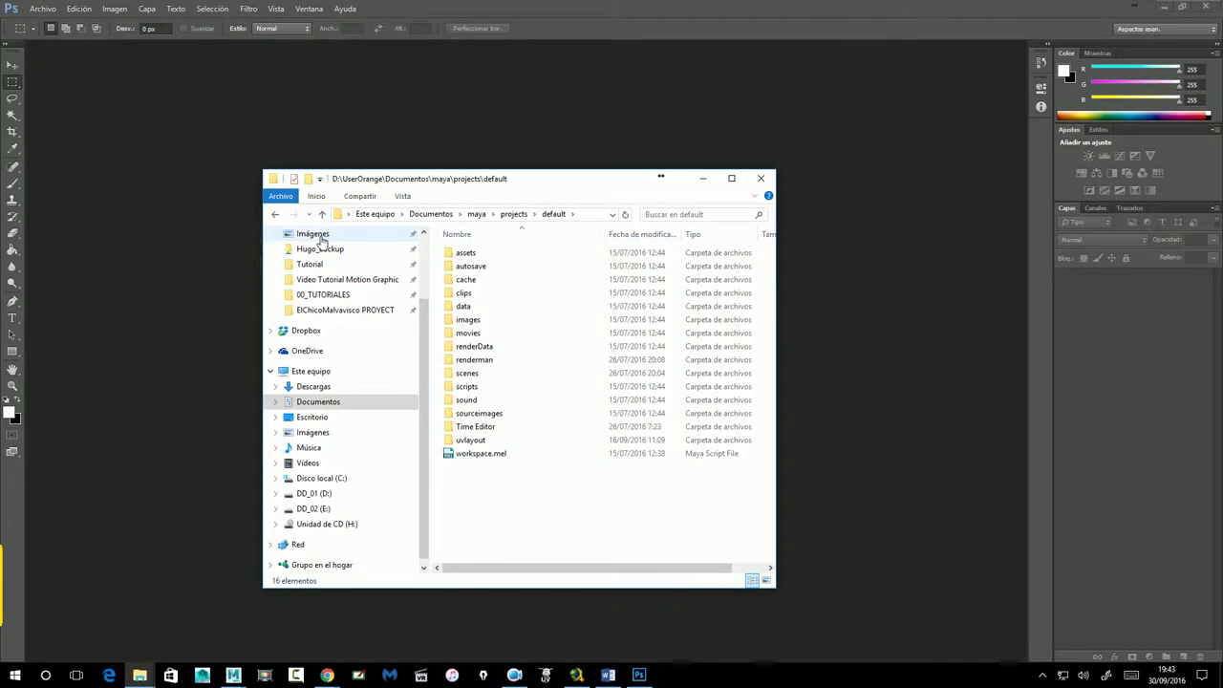
pyautogui.click(276, 214)
pyautogui.click(277, 215)
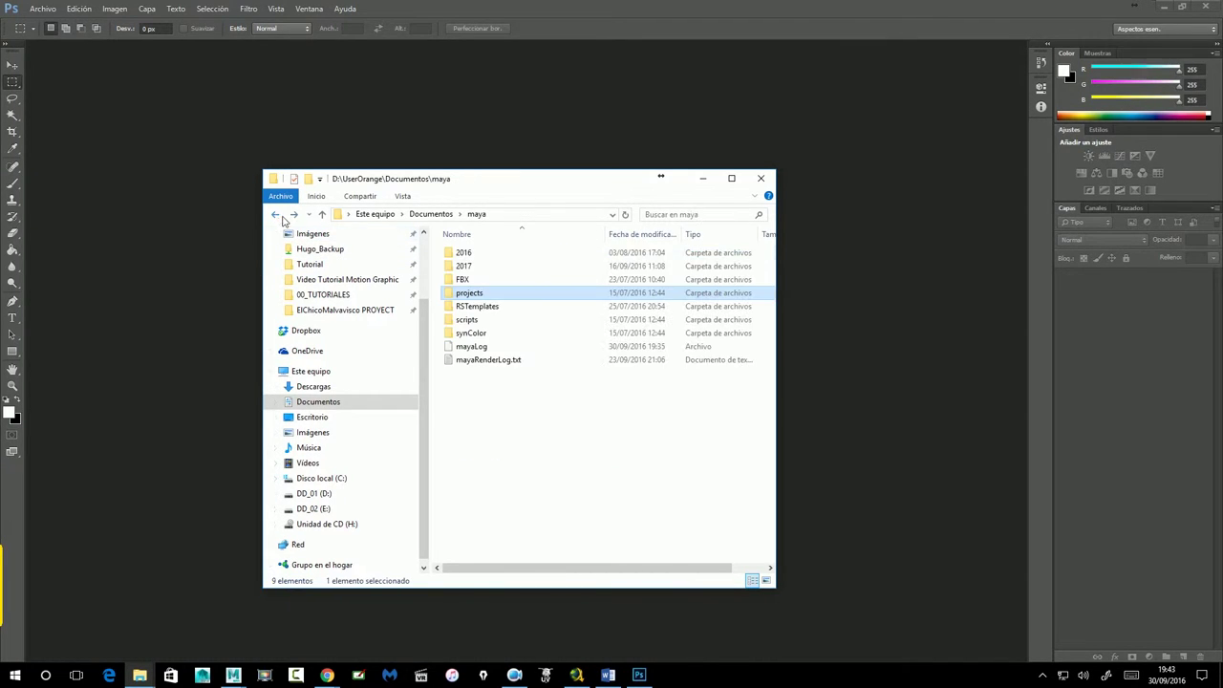
# Browse 2017 › presets › attrPresets down to renderMan_lights, then return to the maya folder
pyautogui.doubleClick(463, 265)
pyautogui.doubleClick(467, 266)
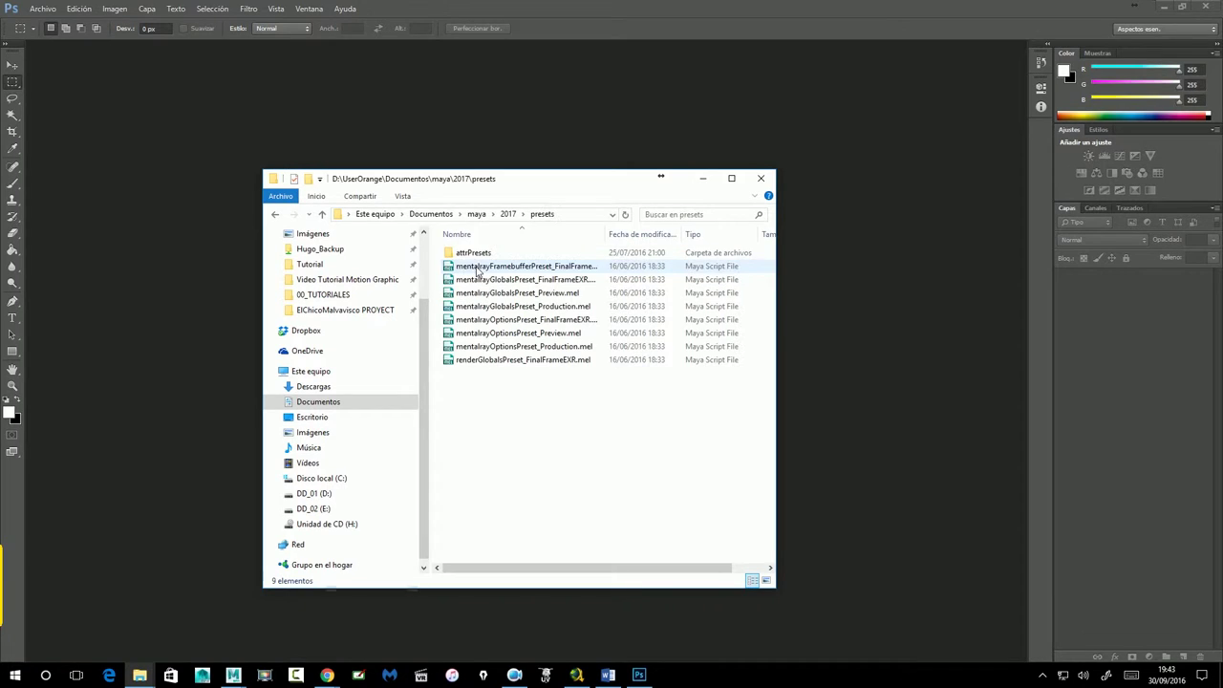
pyautogui.doubleClick(472, 252)
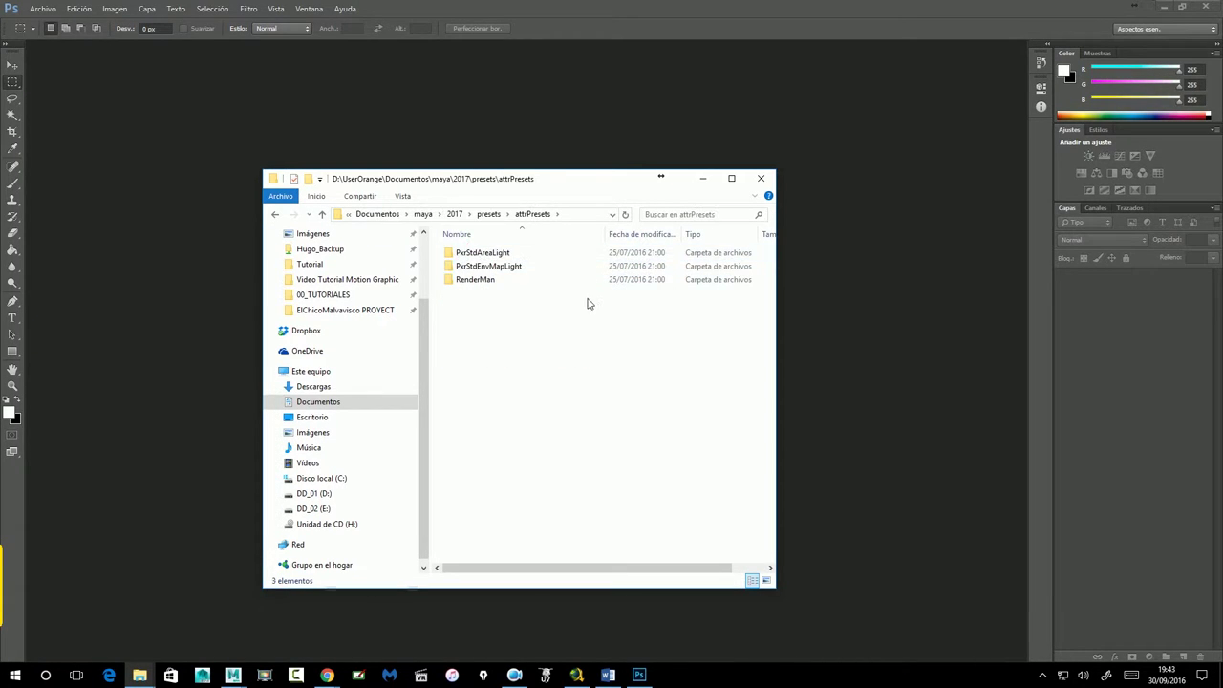
pyautogui.click(497, 254)
pyautogui.doubleClick(497, 254)
pyautogui.doubleClick(497, 253)
pyautogui.click(277, 215)
pyautogui.click(276, 214)
pyautogui.click(276, 214)
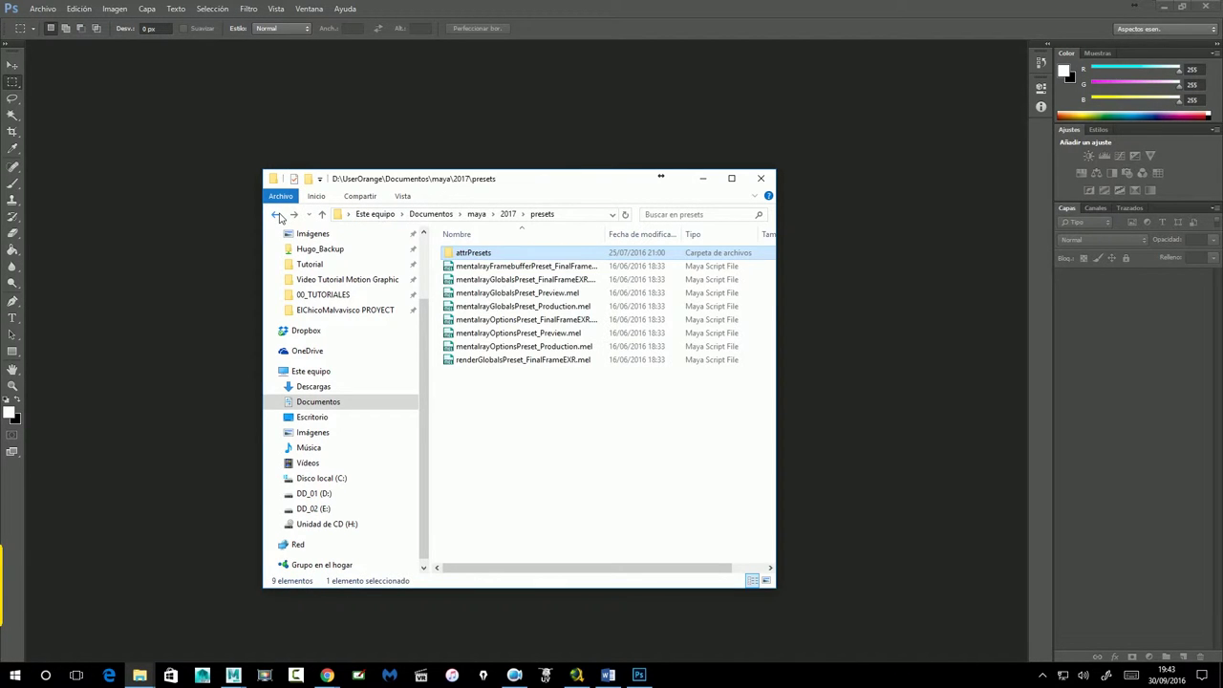
pyautogui.click(276, 214)
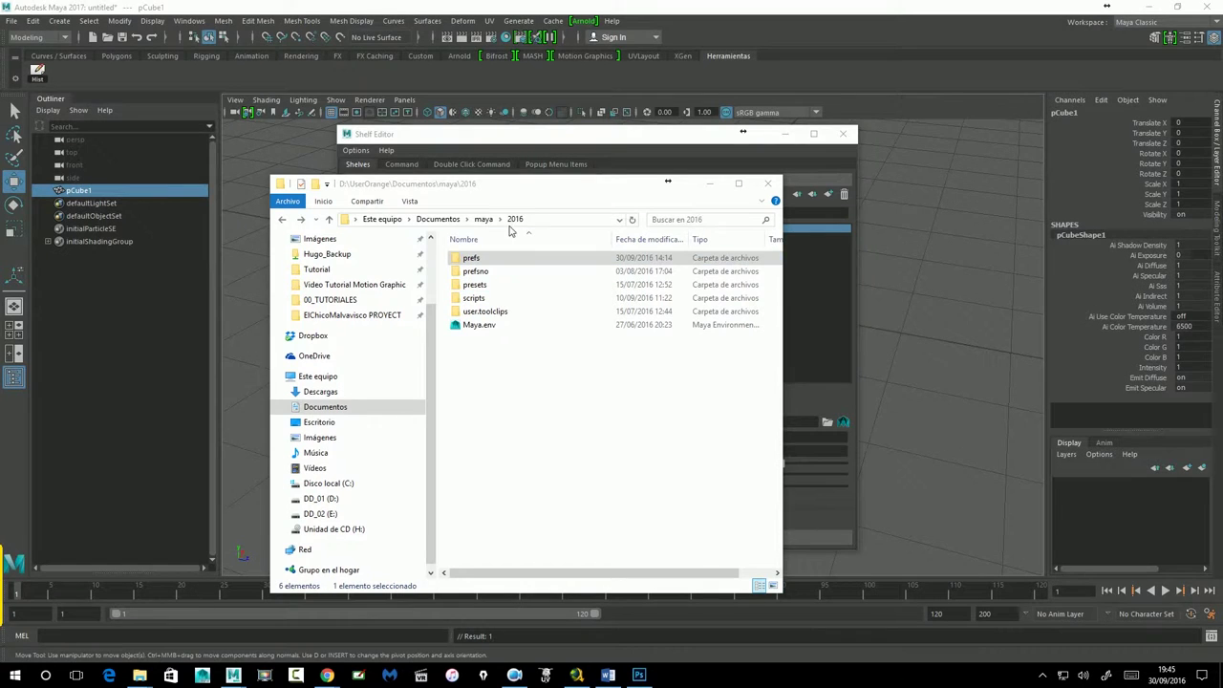
pyautogui.click(484, 219)
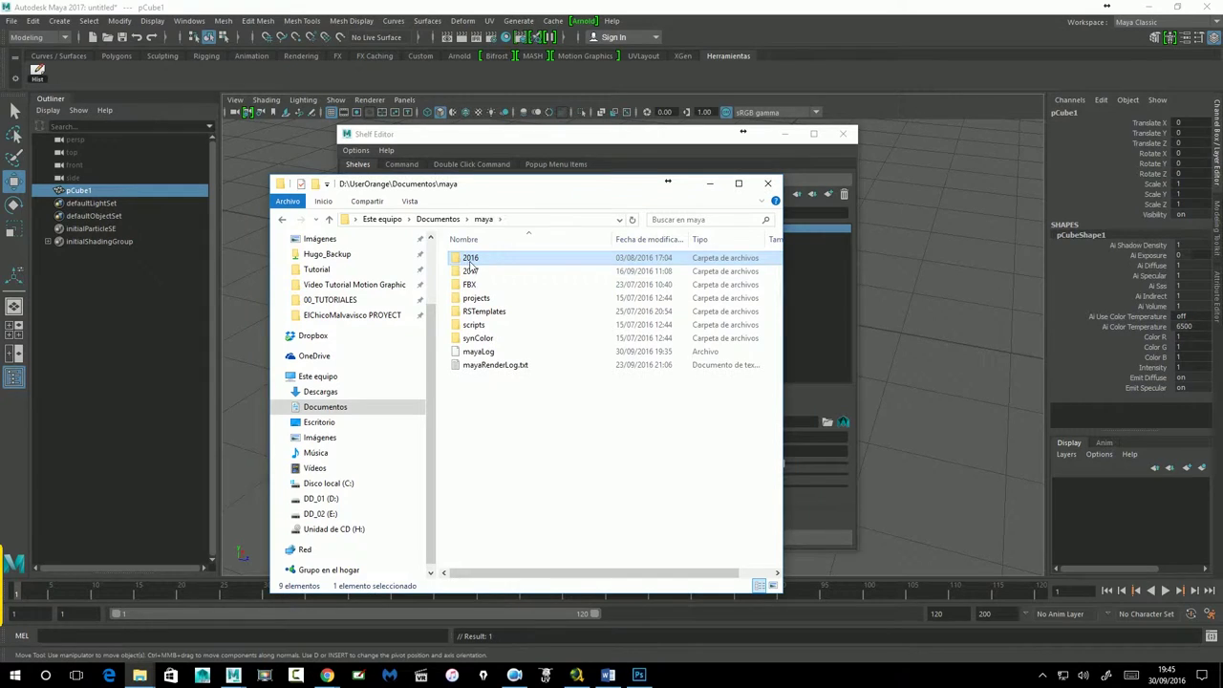
# Go to maya › 2016 › prefs › icons and open MASK.png with Adobe Photoshop
pyautogui.doubleClick(470, 264)
pyautogui.doubleClick(472, 261)
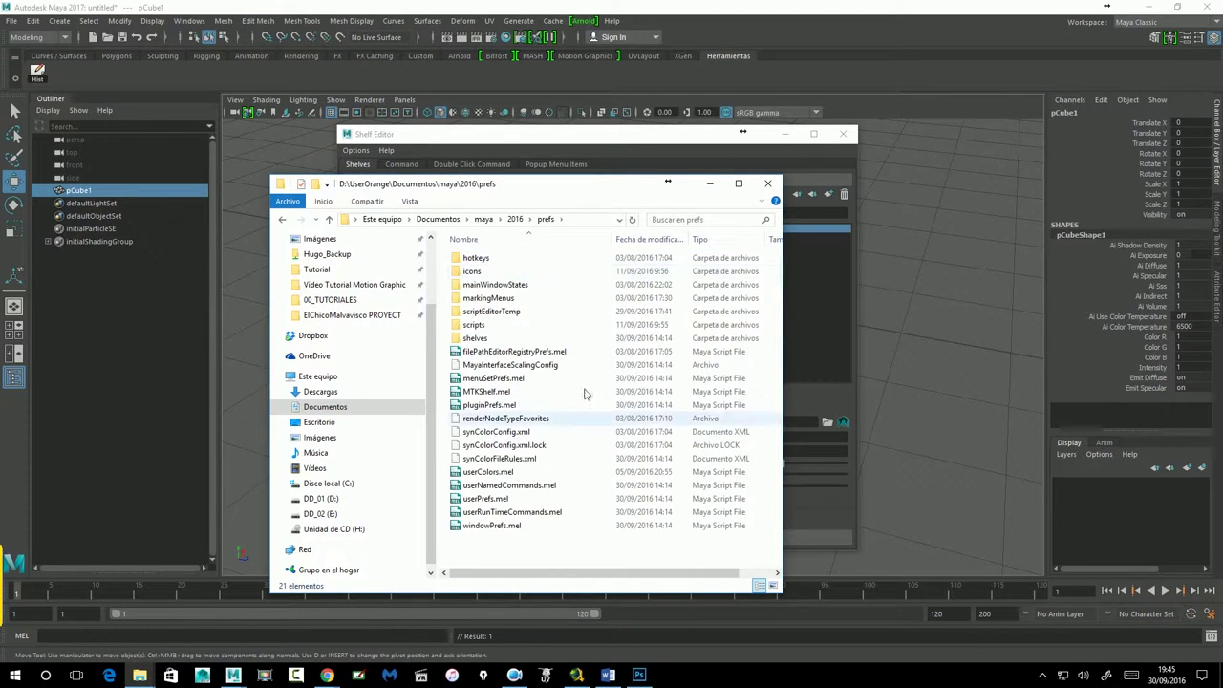
pyautogui.click(471, 272)
pyautogui.doubleClick(471, 272)
pyautogui.click(484, 285)
pyautogui.rightClick(484, 286)
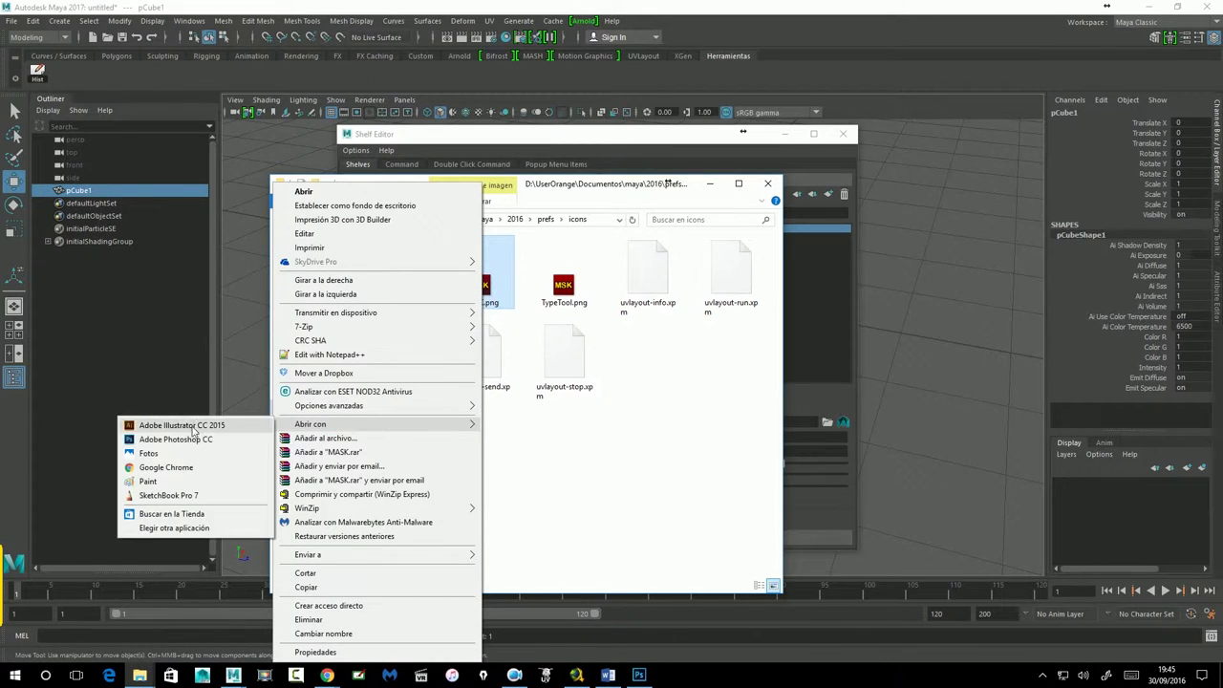
pyautogui.moveTo(311, 423)
pyautogui.click(253, 426)
# Accept the colour profile warning and check MASK.png's image size without resizing it
pyautogui.click(687, 303)
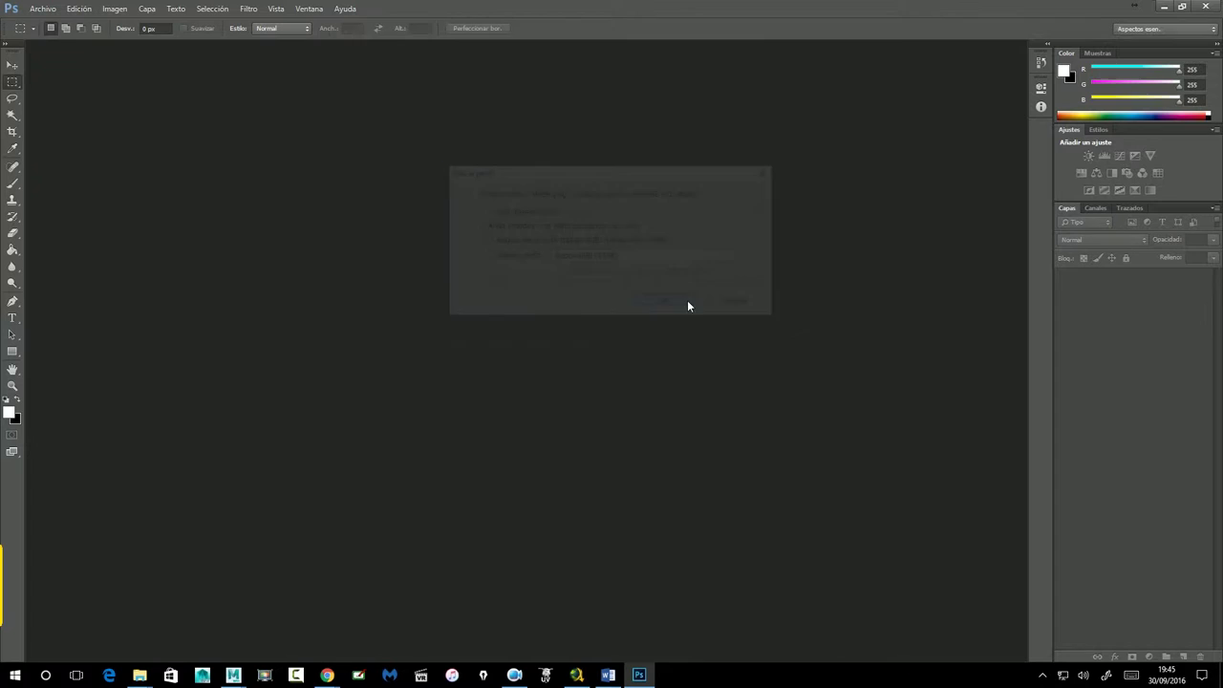
pyautogui.click(115, 9)
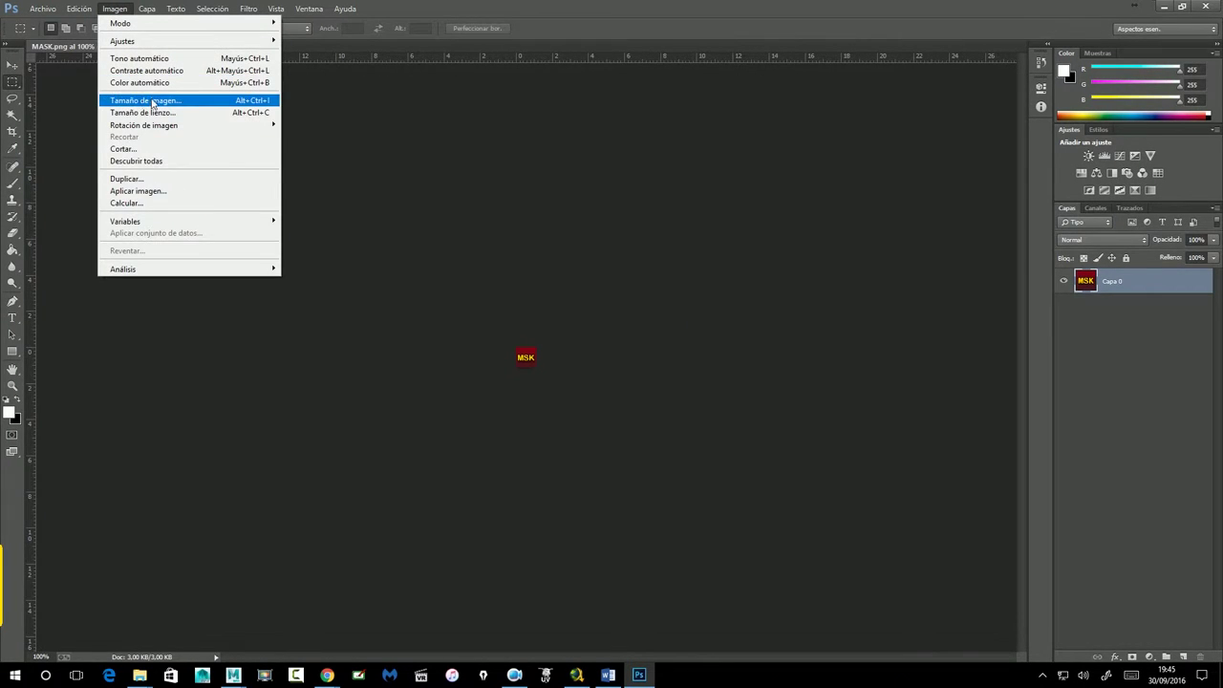
pyautogui.click(153, 101)
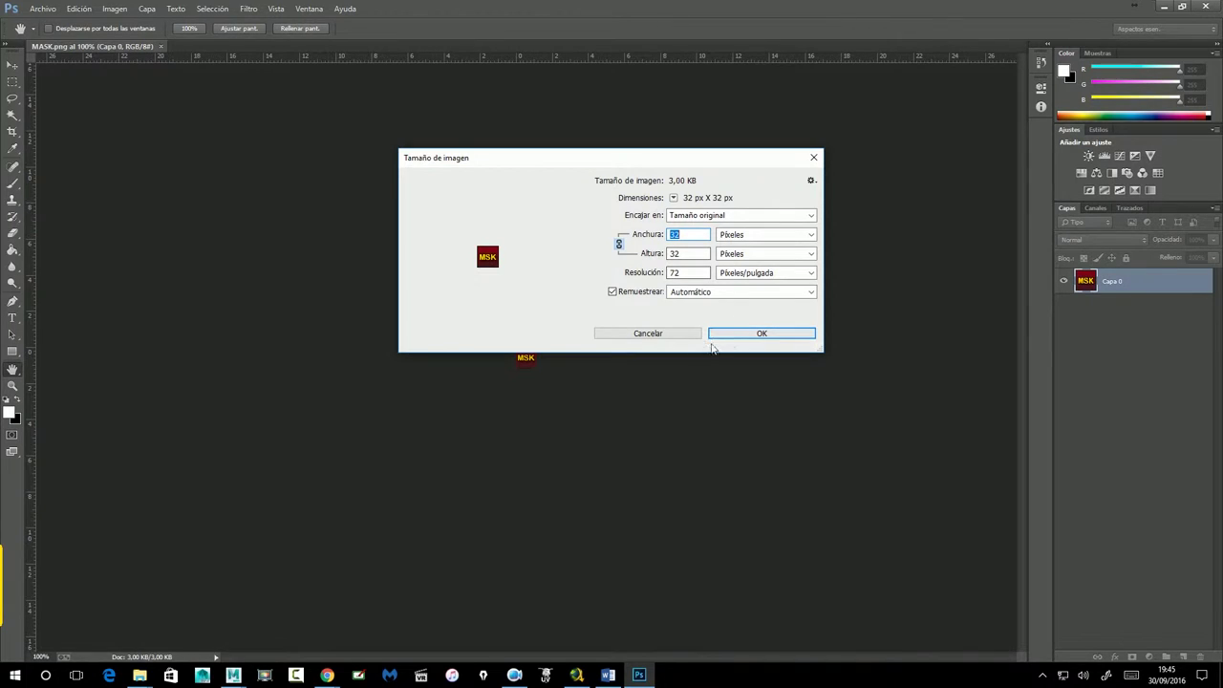
pyautogui.click(684, 333)
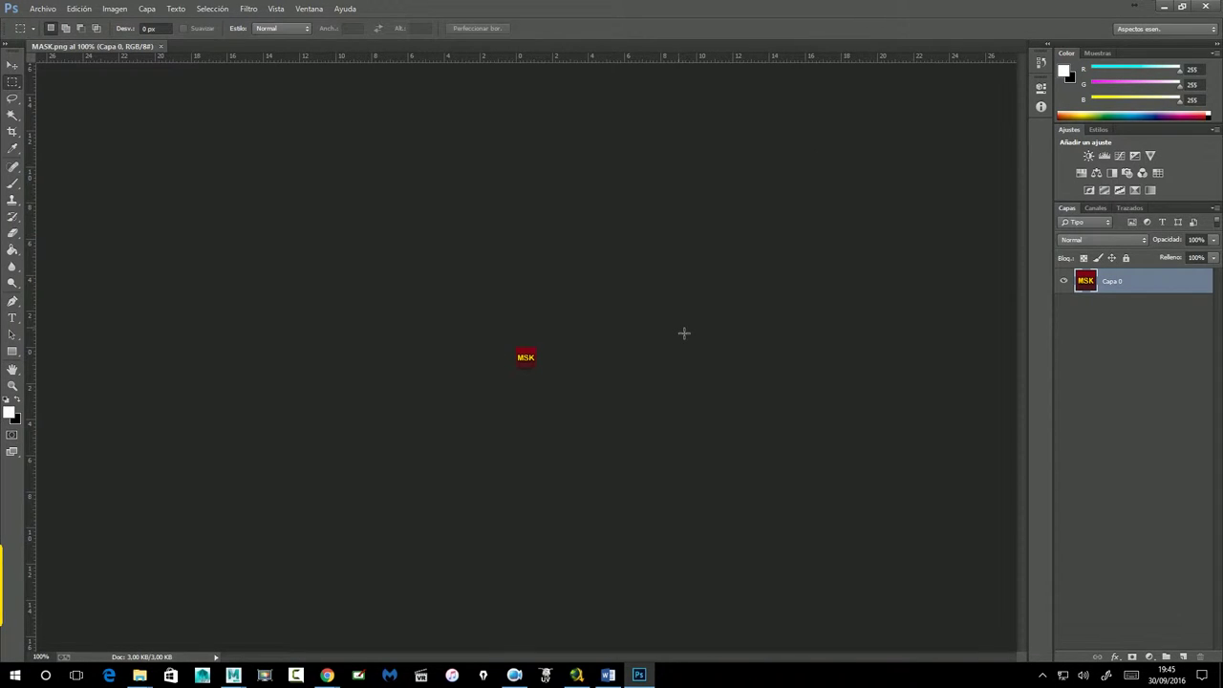
# Create a new 64×64 px document and unlock its Fondo background layer
pyautogui.click(42, 9)
pyautogui.click(46, 24)
pyautogui.doubleClick(410, 350)
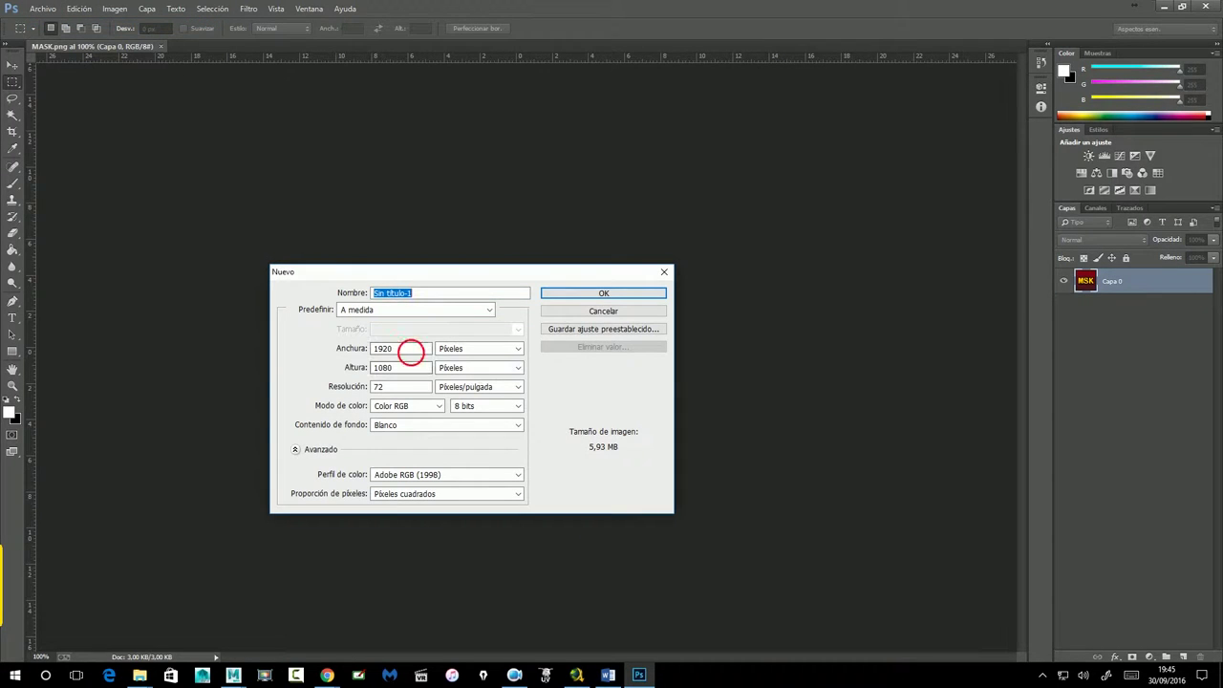
pyautogui.write('64')
pyautogui.press('Tab')
pyautogui.write('6')
pyautogui.press('Return')
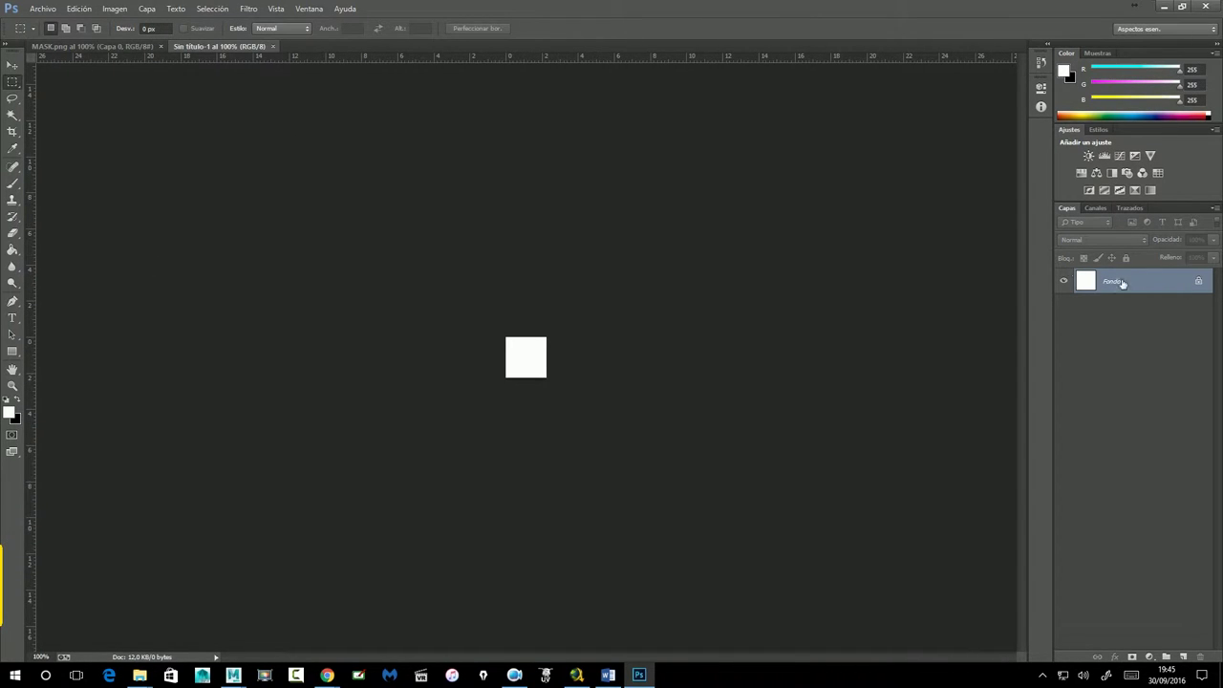
pyautogui.doubleClick(1210, 286)
# Confirm Capa 0, add a new empty layer, and delete the white Capa 0
pyautogui.press('Return')
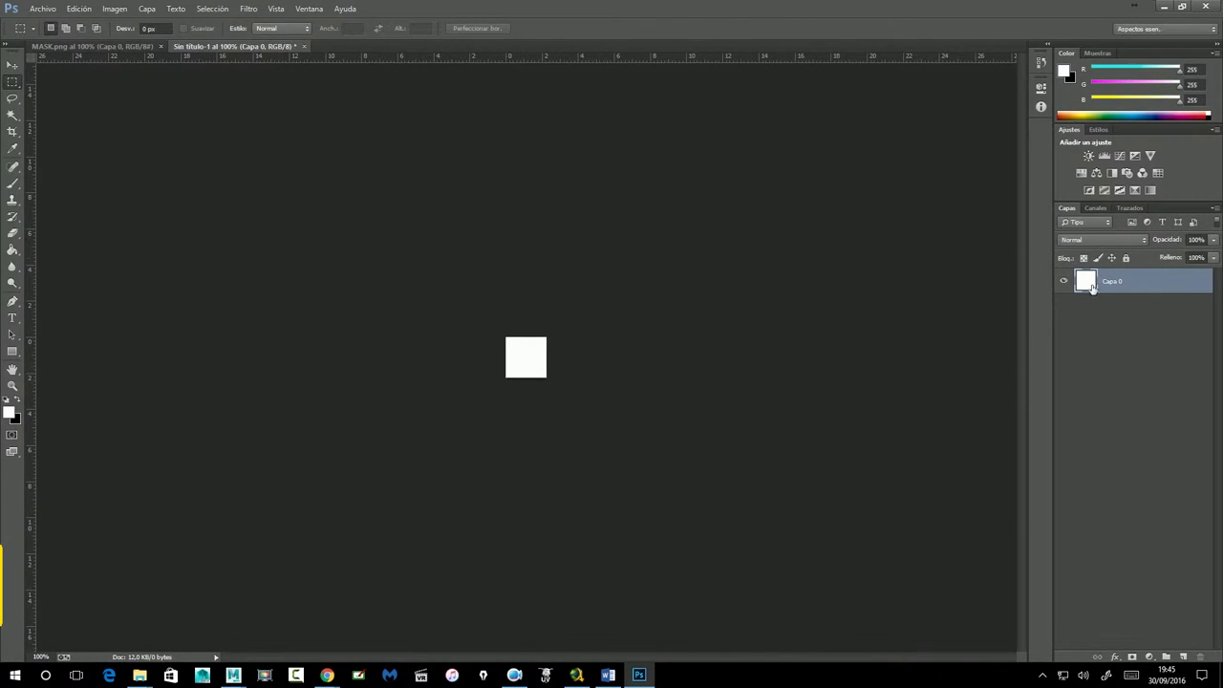
pyautogui.click(1183, 657)
pyautogui.click(1117, 307)
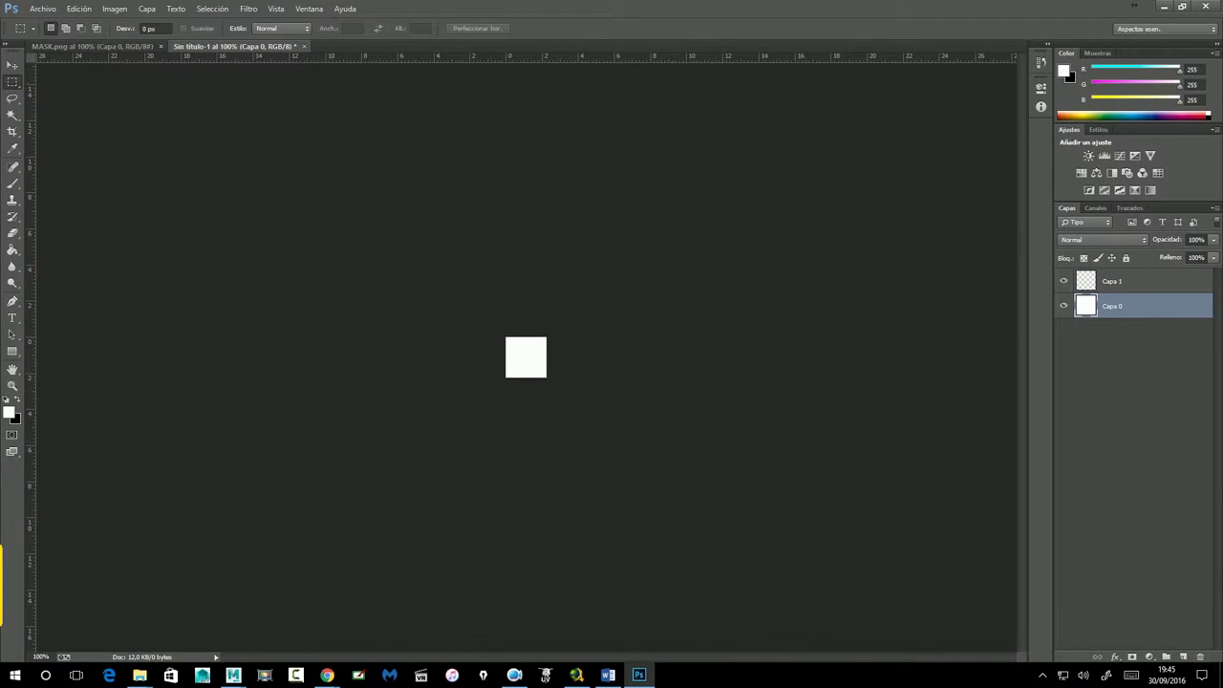
pyautogui.click(1200, 657)
pyautogui.click(579, 249)
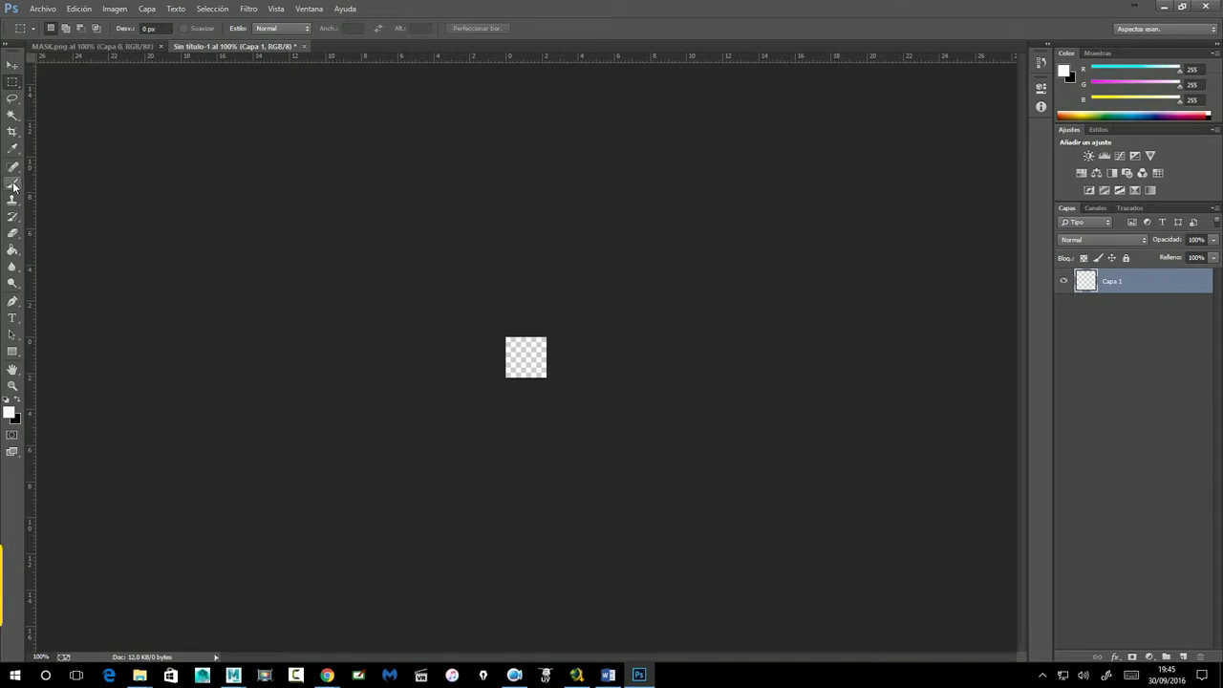
# Draw a circular elliptical selection on the canvas and set the foreground colour to red
pyautogui.rightClick(15, 85)
pyautogui.click(57, 95)
pyautogui.moveTo(514, 345); pyautogui.dragTo(541, 375)
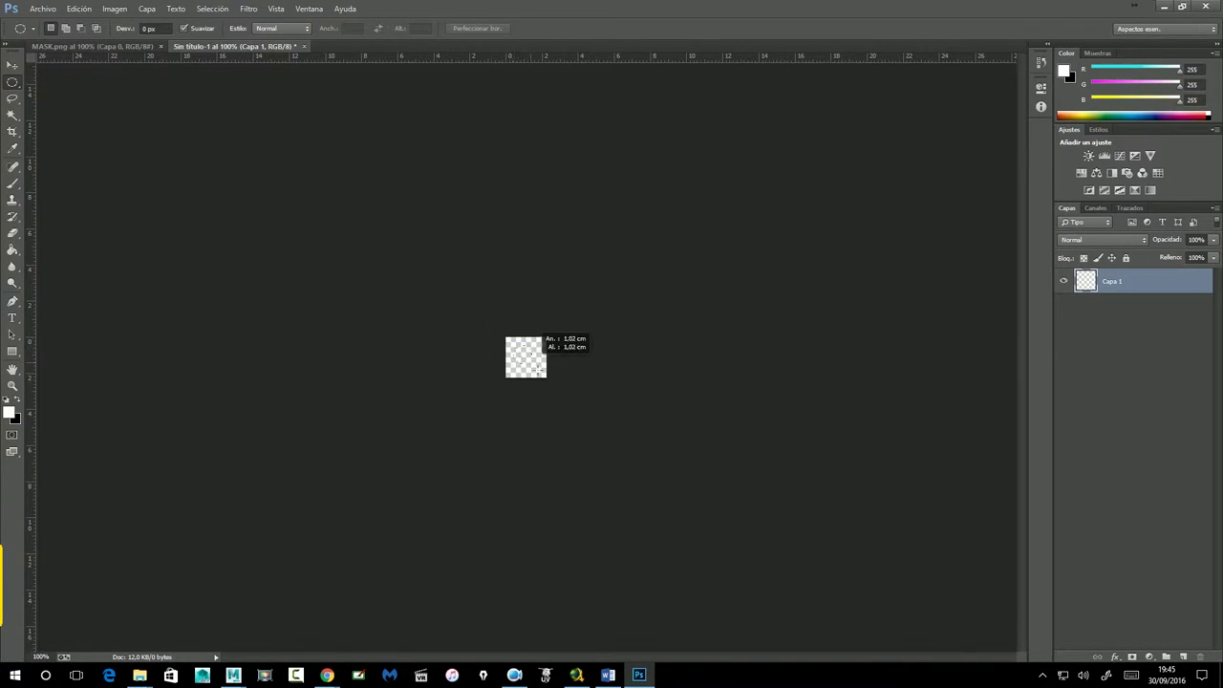
pyautogui.click(11, 412)
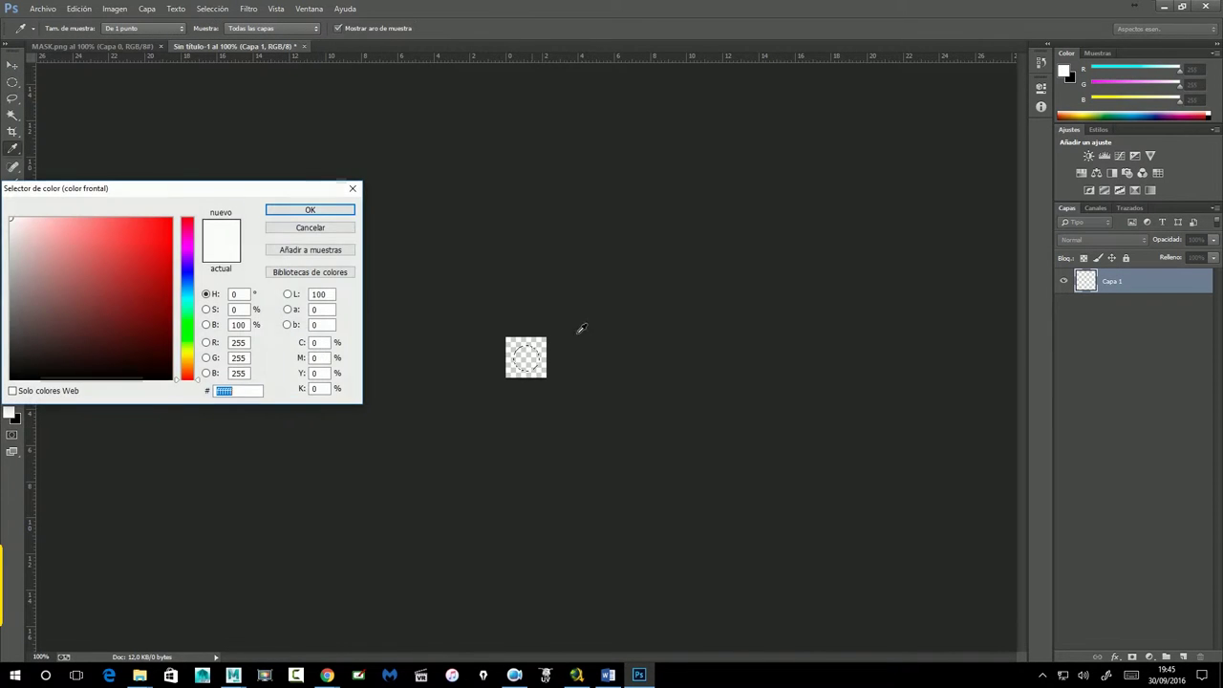
pyautogui.click(117, 261)
pyautogui.click(291, 210)
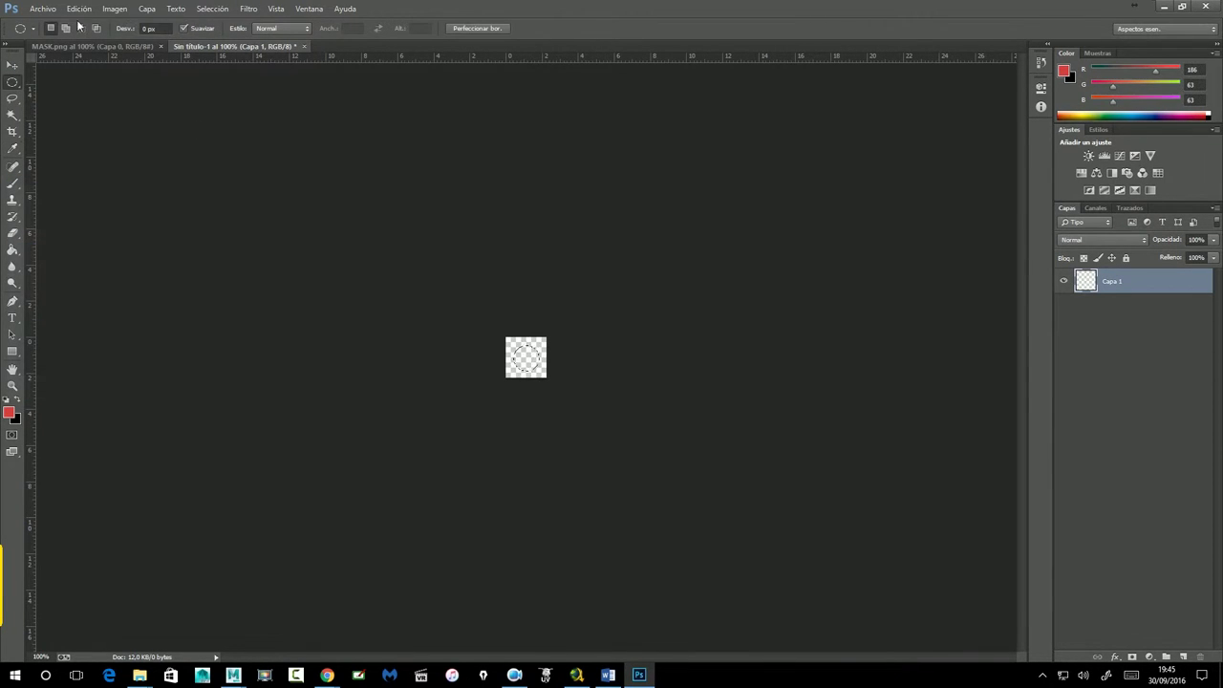
# Fill the circular selection with the red foreground colour, then deselect
pyautogui.click(79, 9)
pyautogui.click(90, 190)
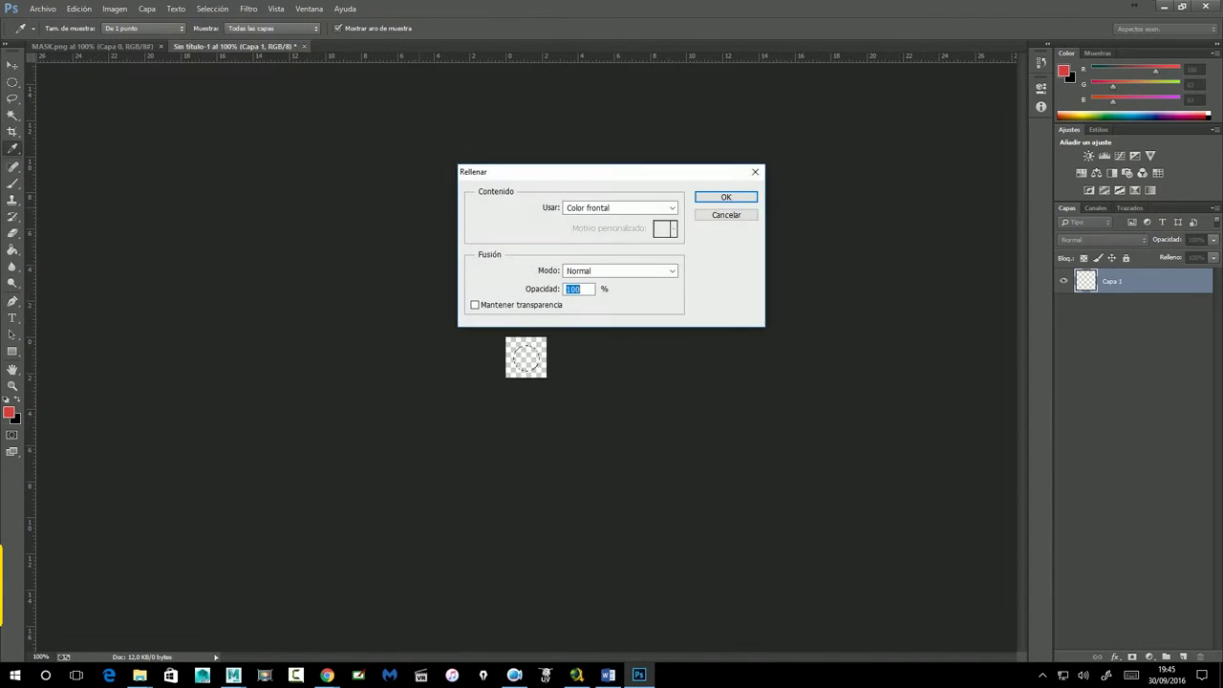
pyautogui.click(726, 197)
pyautogui.hotkey('ctrl', 'd')
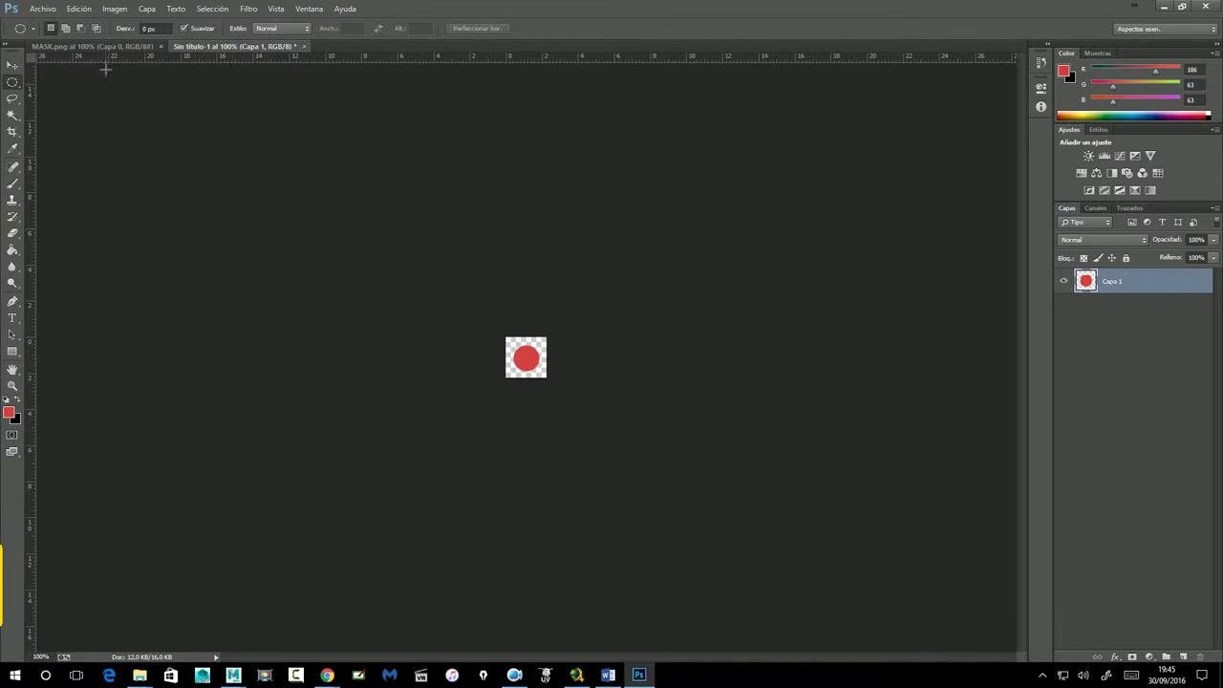
pyautogui.click(43, 9)
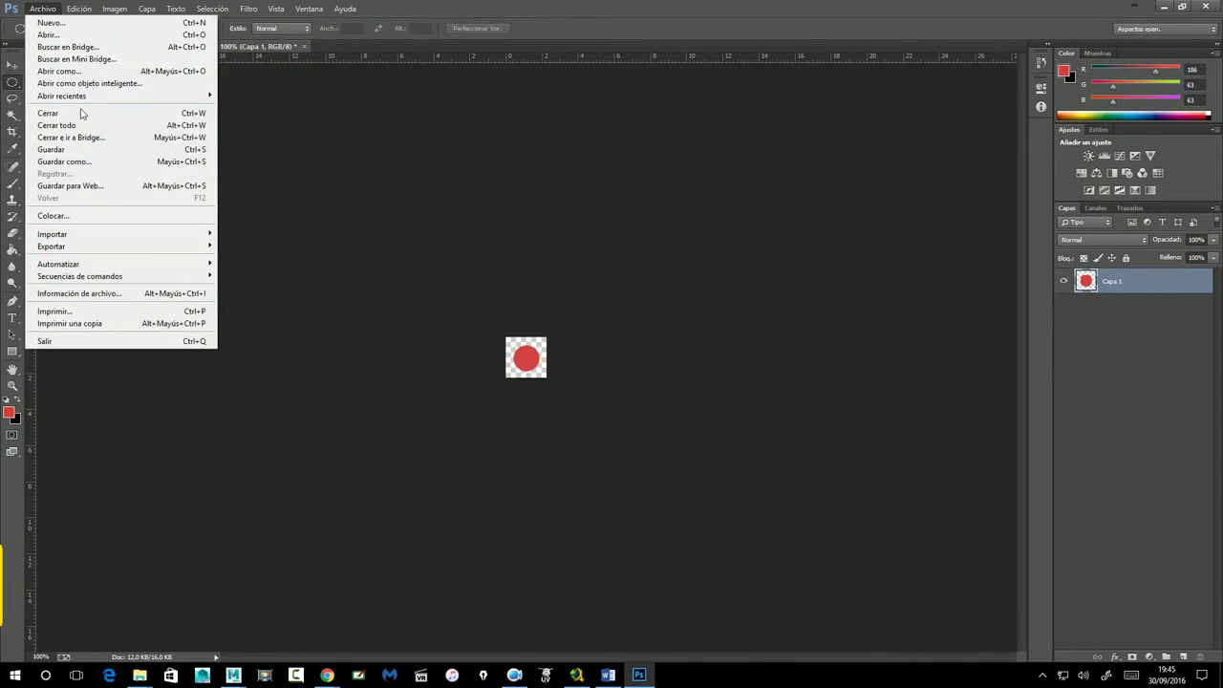
# Open Save for Web and set the output format to PNG-24
pyautogui.click(109, 185)
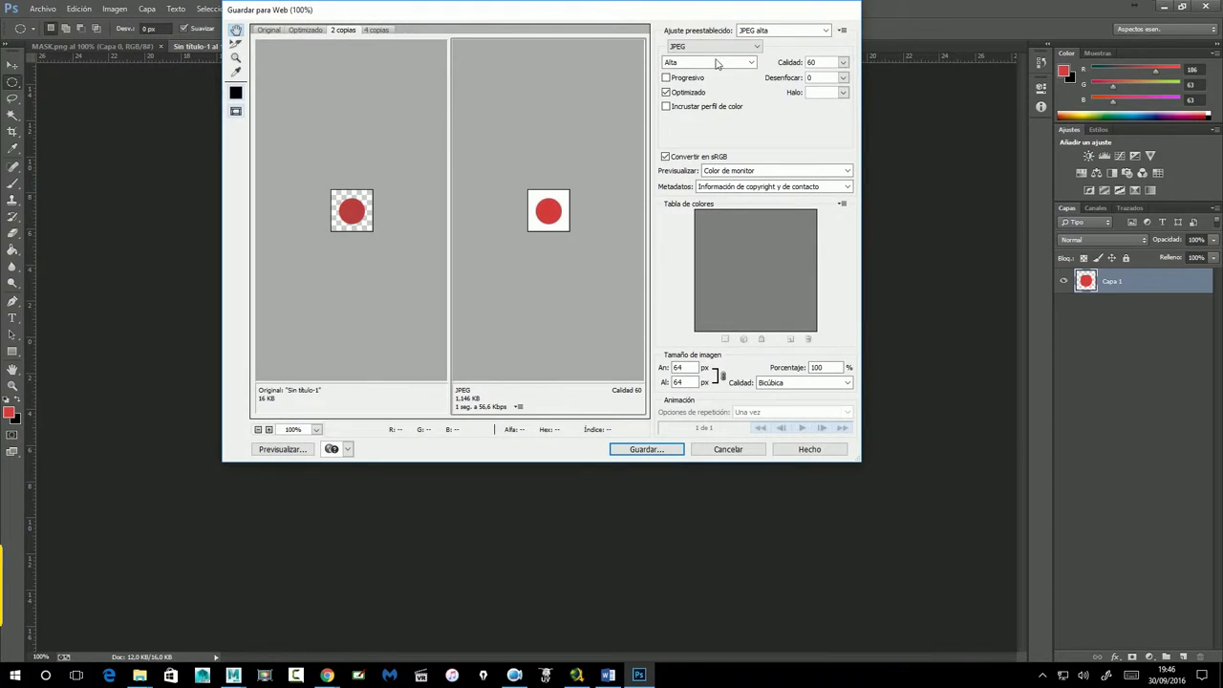
pyautogui.click(712, 46)
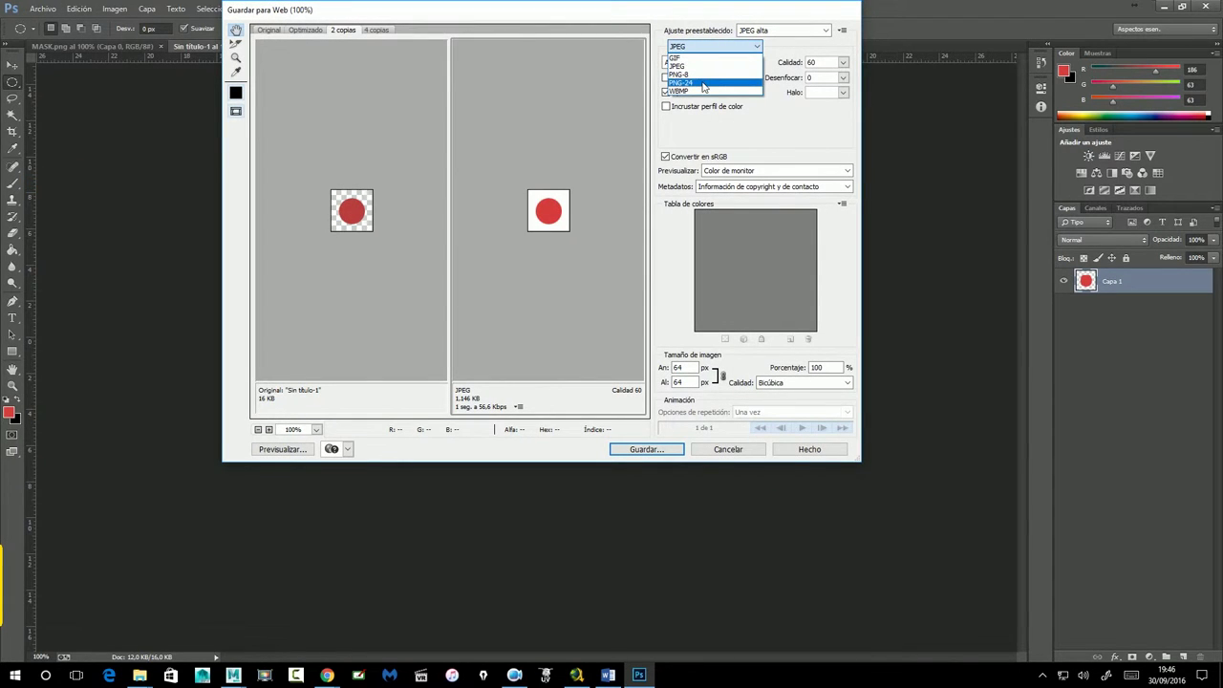
pyautogui.click(705, 84)
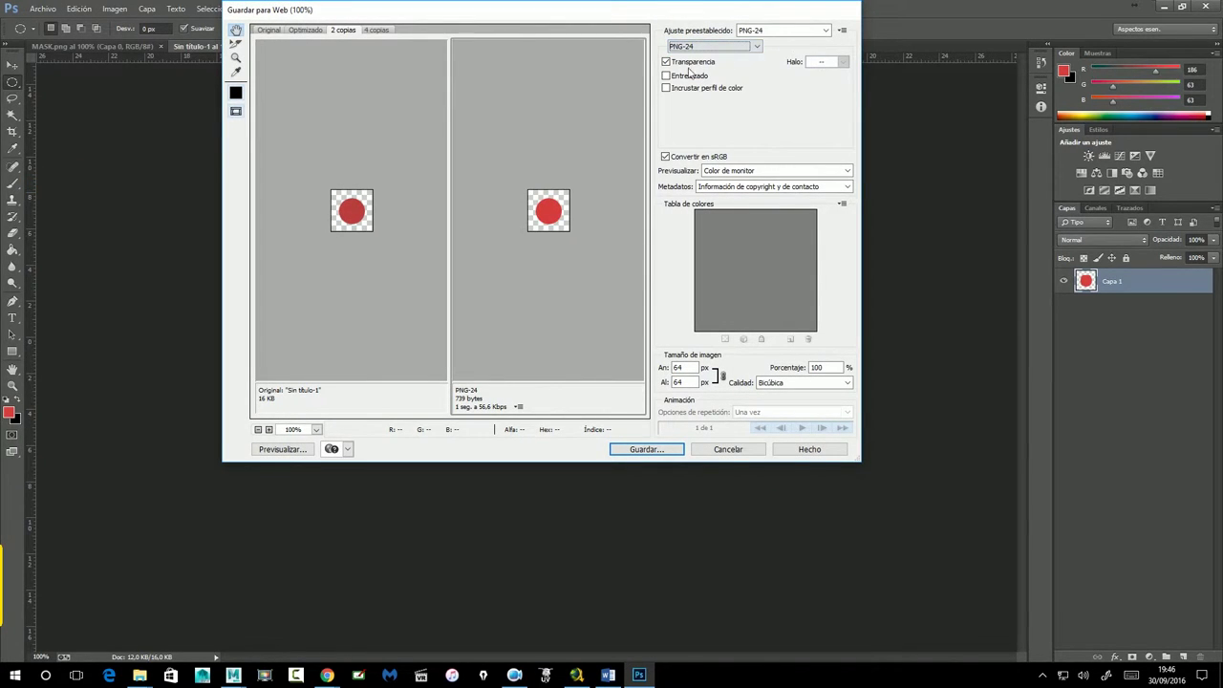
# Save the icon as CirculoRojo.png in Documentos\maya\2017\prefs\icons
pyautogui.click(678, 450)
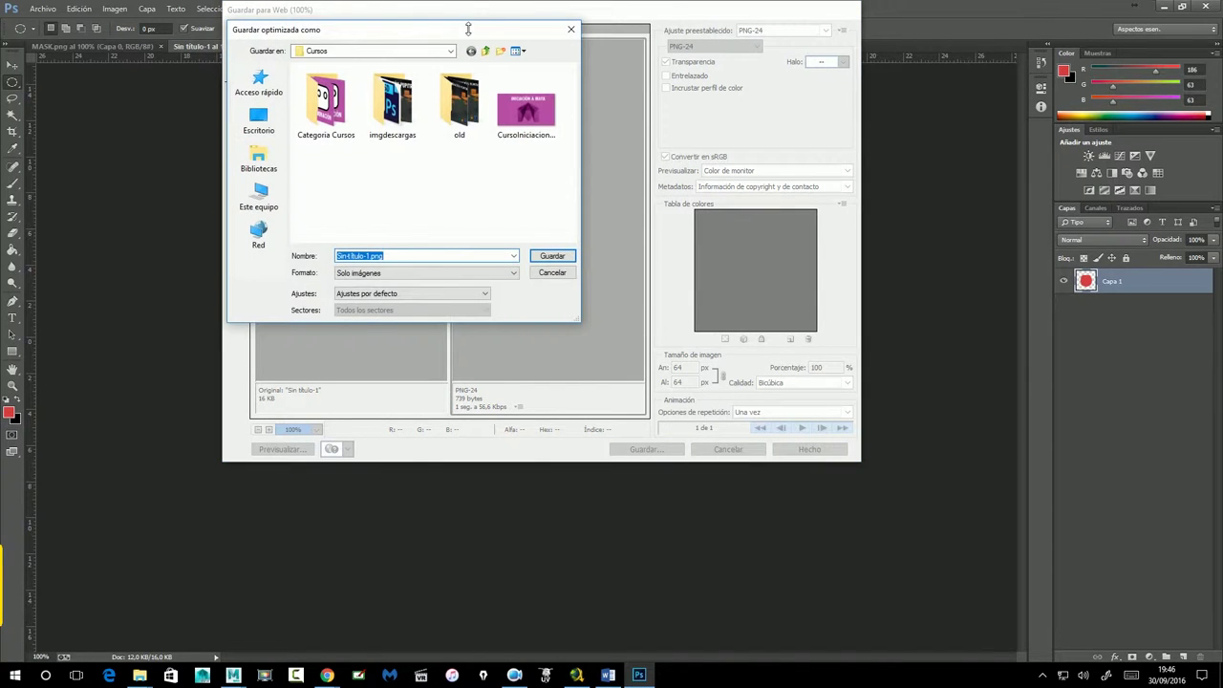
pyautogui.click(372, 277)
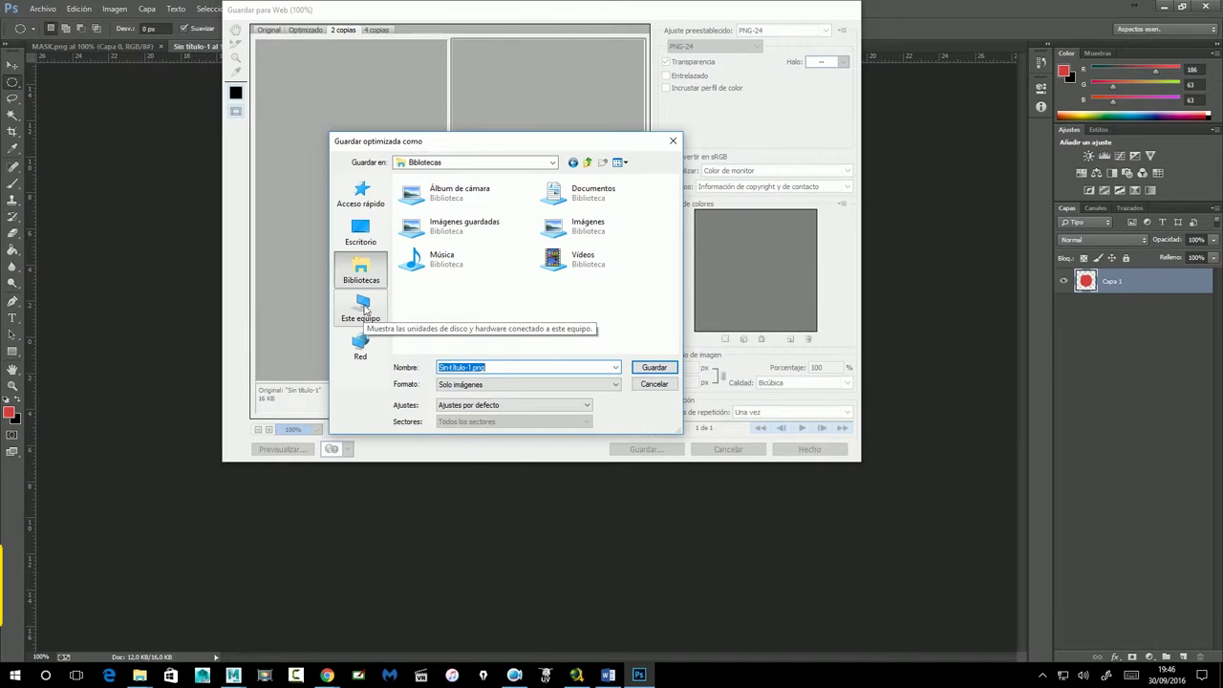
pyautogui.doubleClick(588, 196)
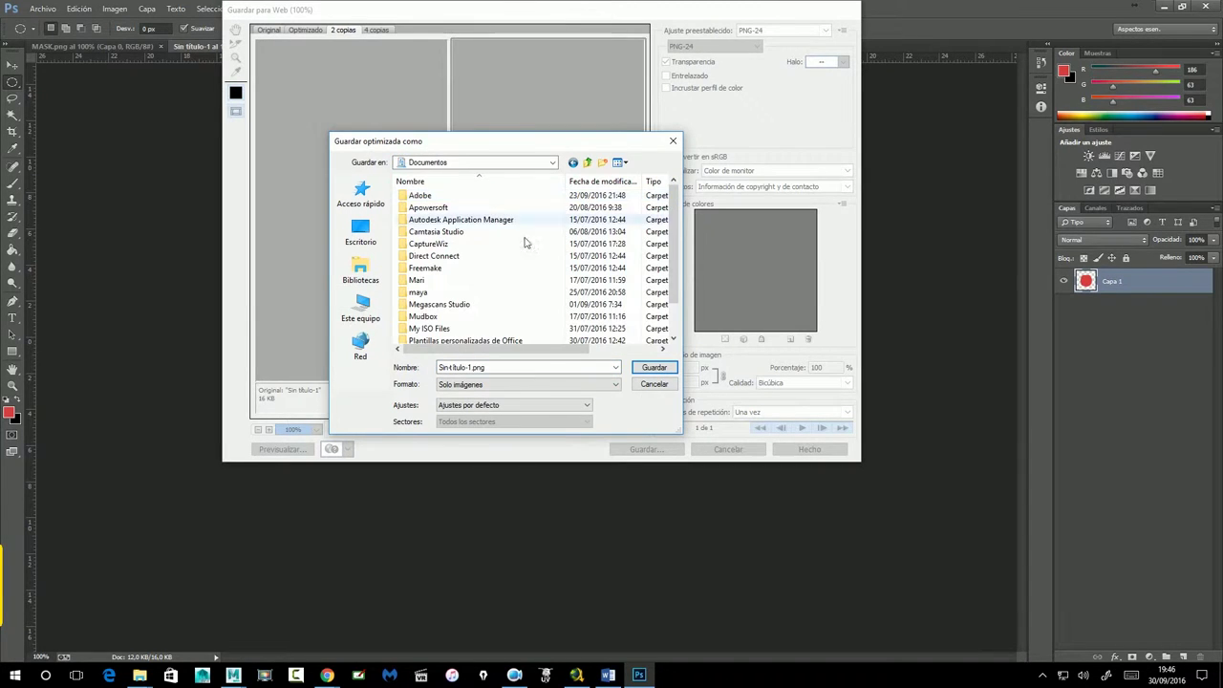
pyautogui.doubleClick(424, 298)
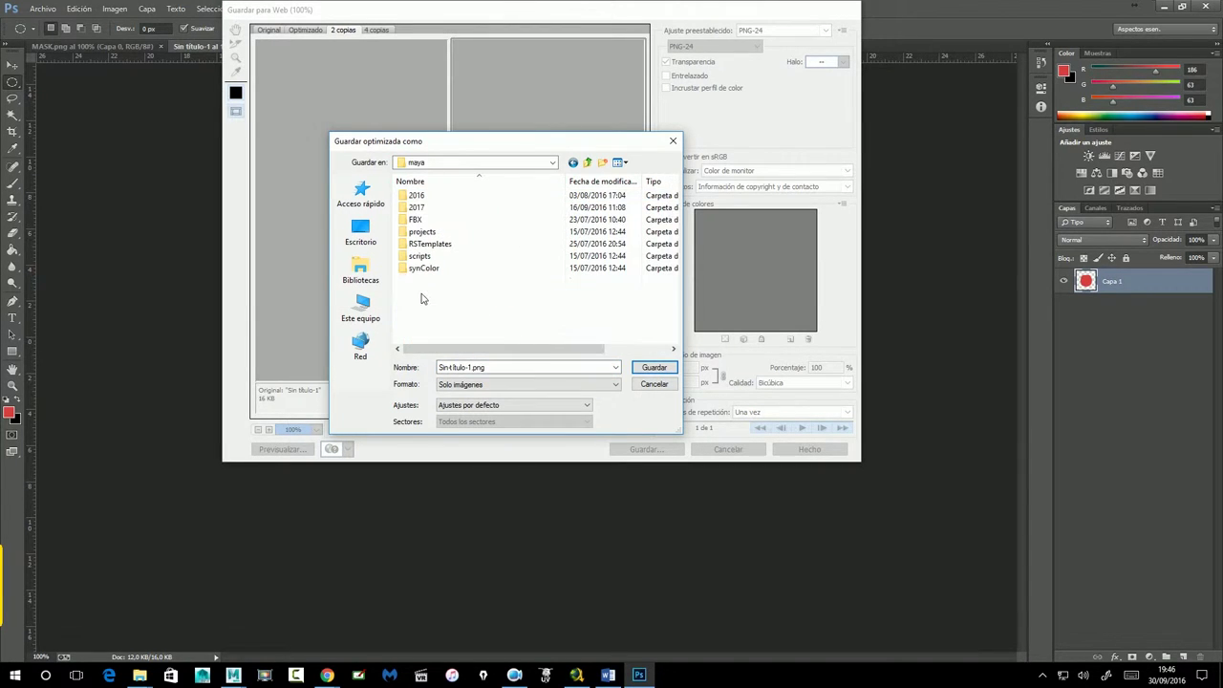
pyautogui.doubleClick(419, 208)
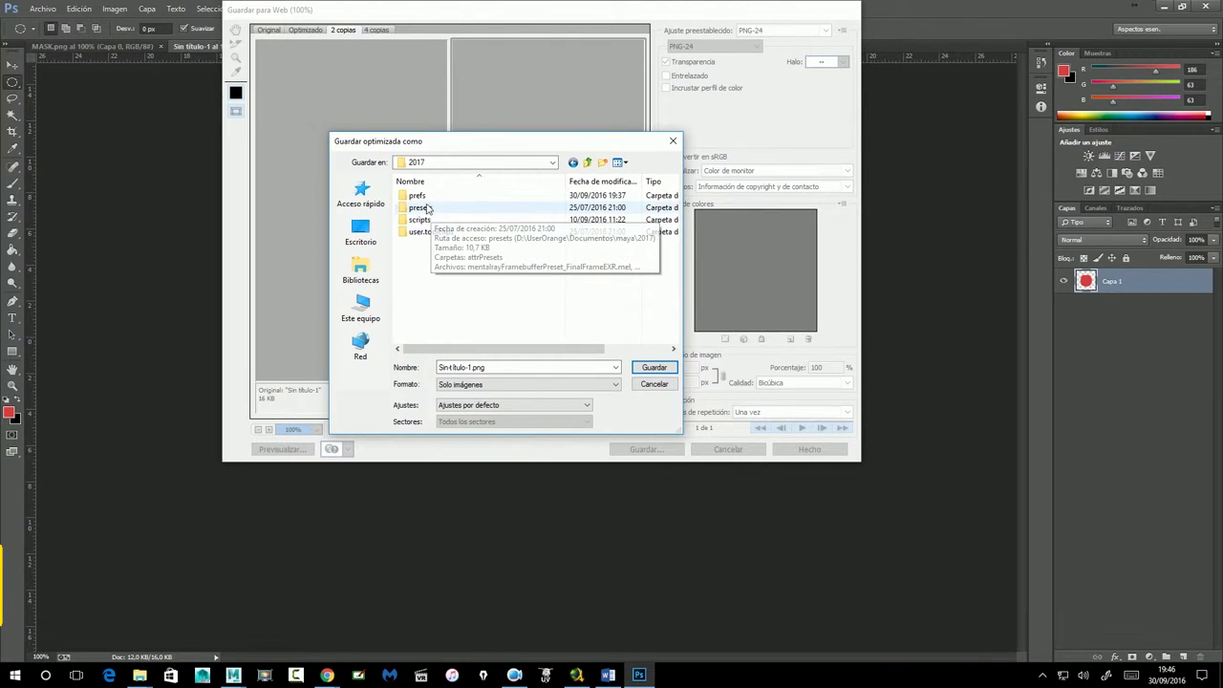
pyautogui.doubleClick(449, 213)
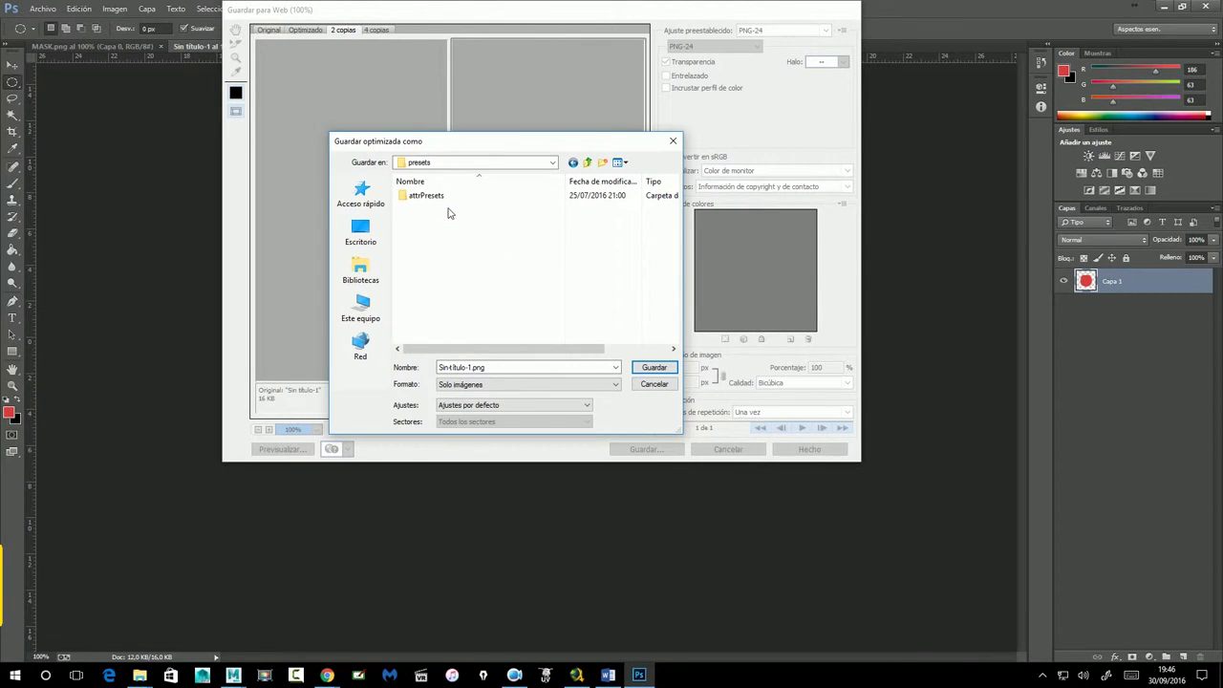
pyautogui.click(587, 162)
pyautogui.doubleClick(422, 196)
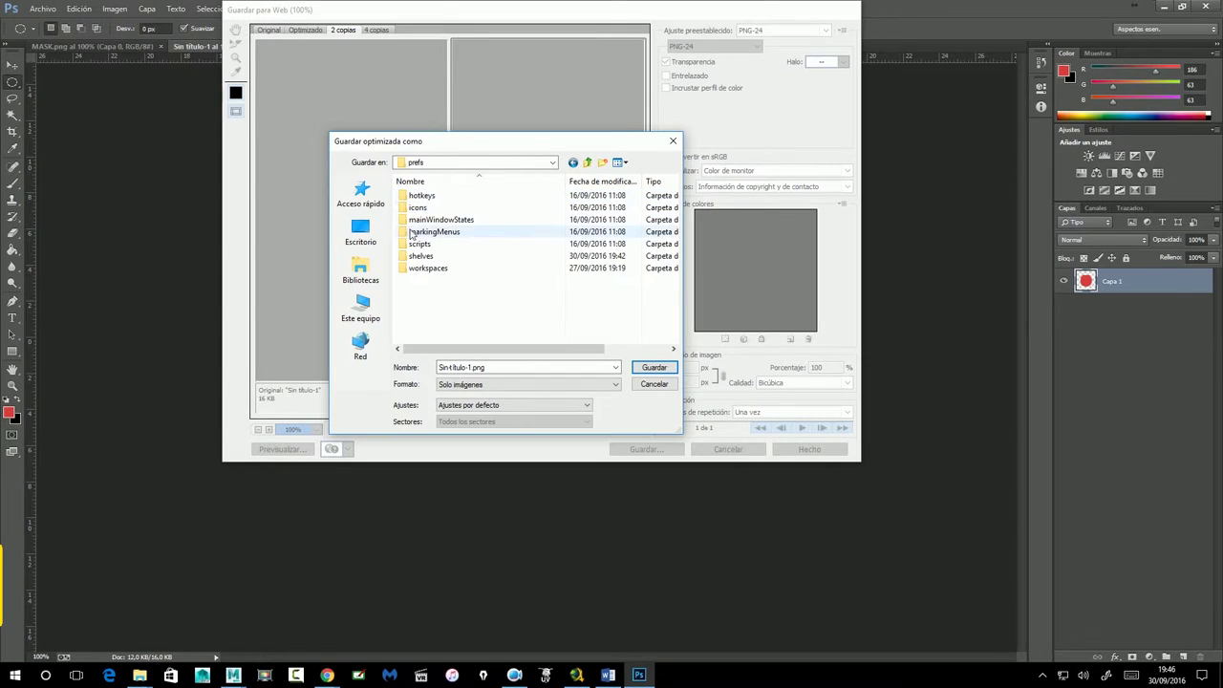
pyautogui.doubleClick(420, 207)
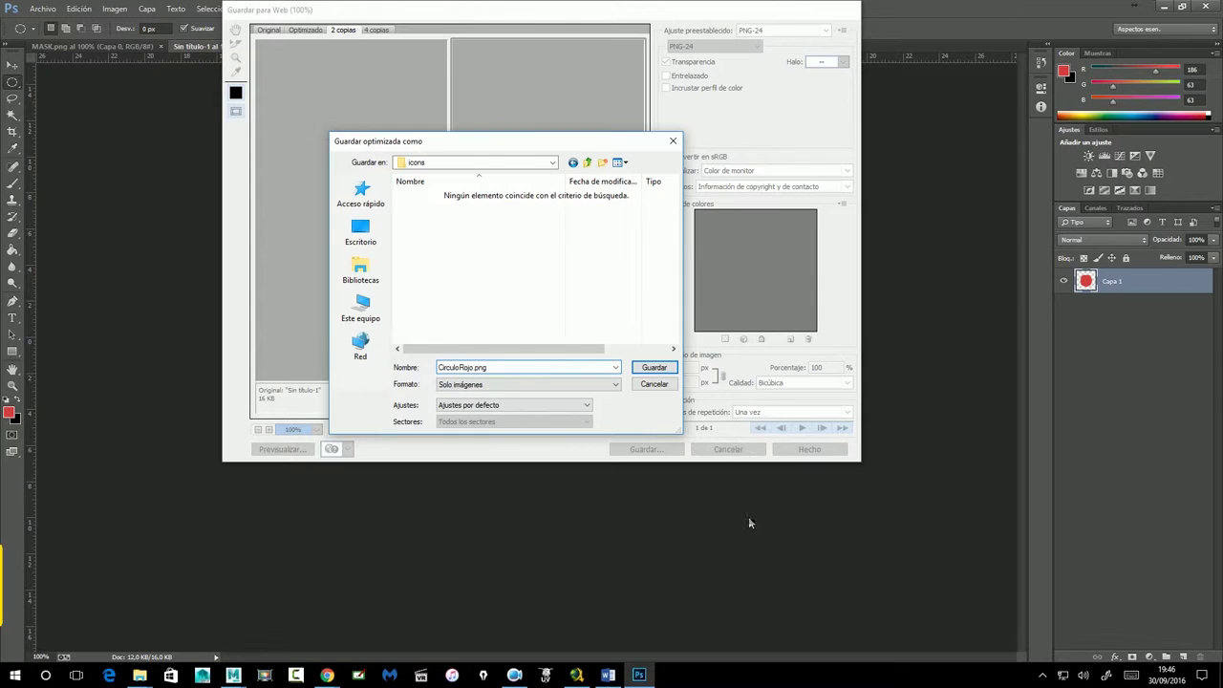
pyautogui.click(654, 367)
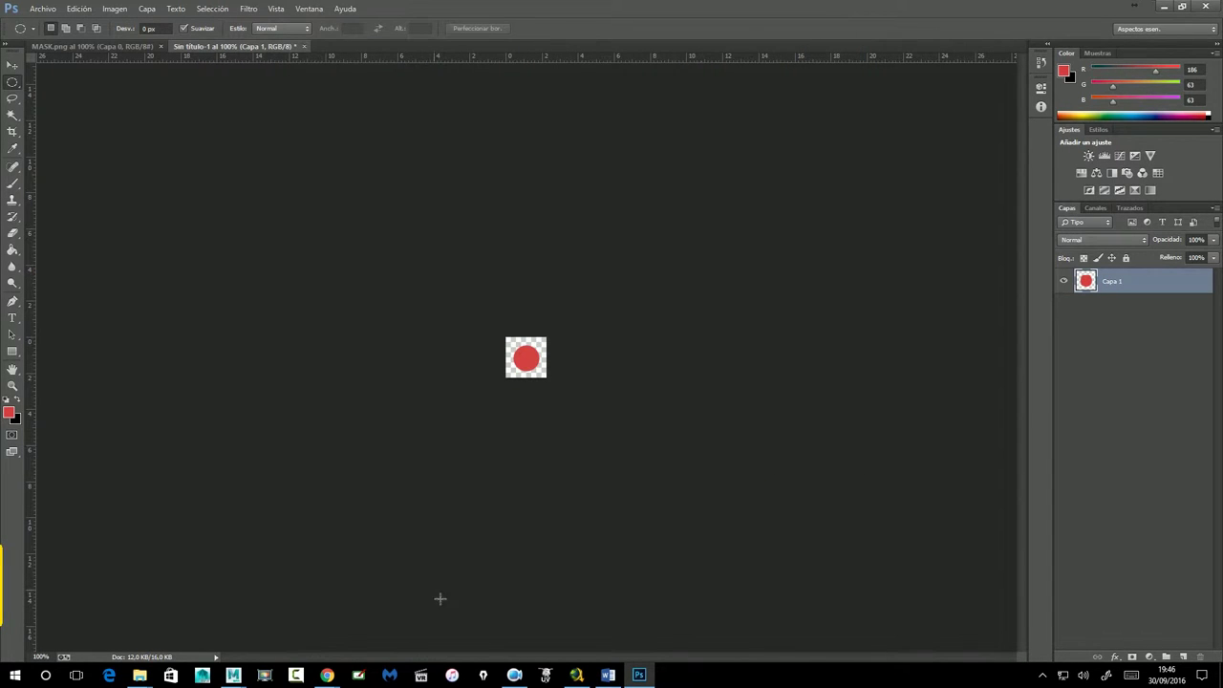
# Back in Maya, set the Hist button's icon to CirculoRojo.png from the icons folder
pyautogui.click(235, 673)
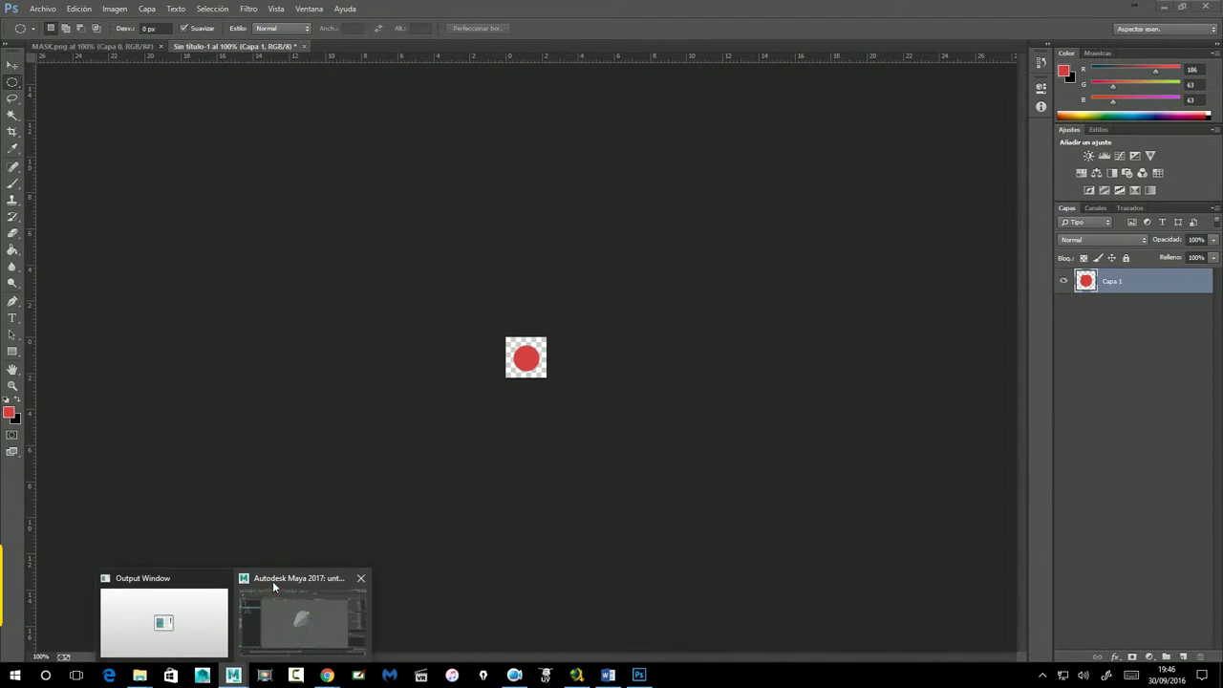
pyautogui.click(273, 586)
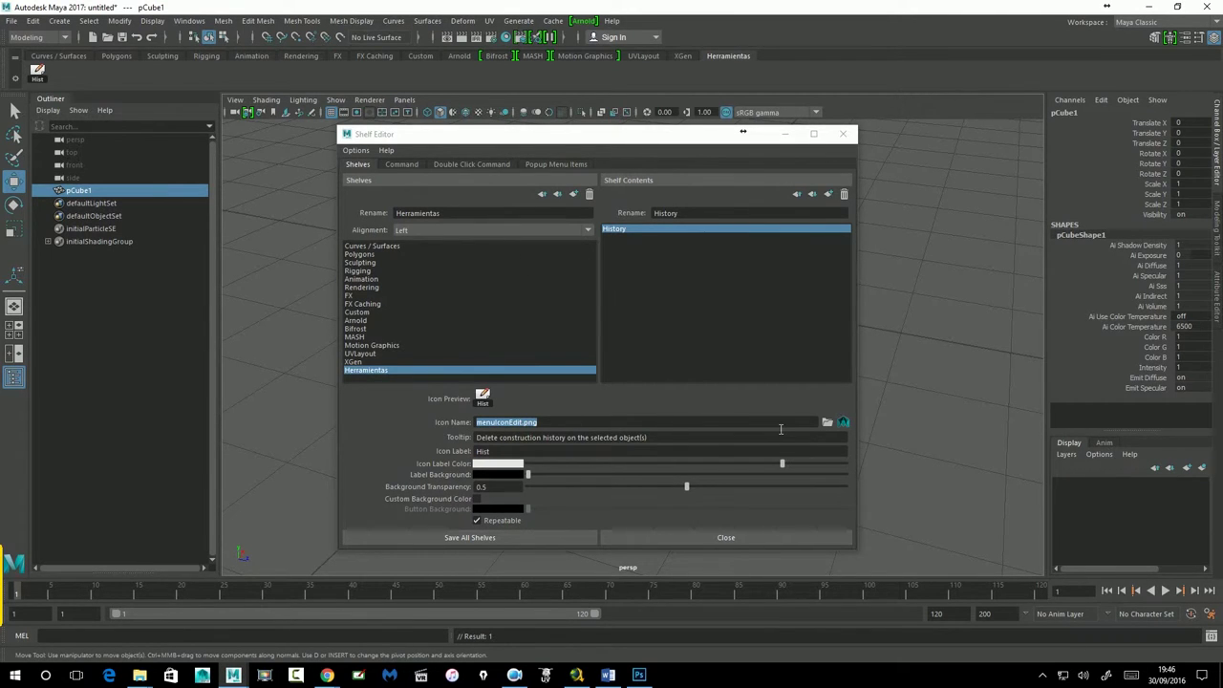
pyautogui.click(827, 422)
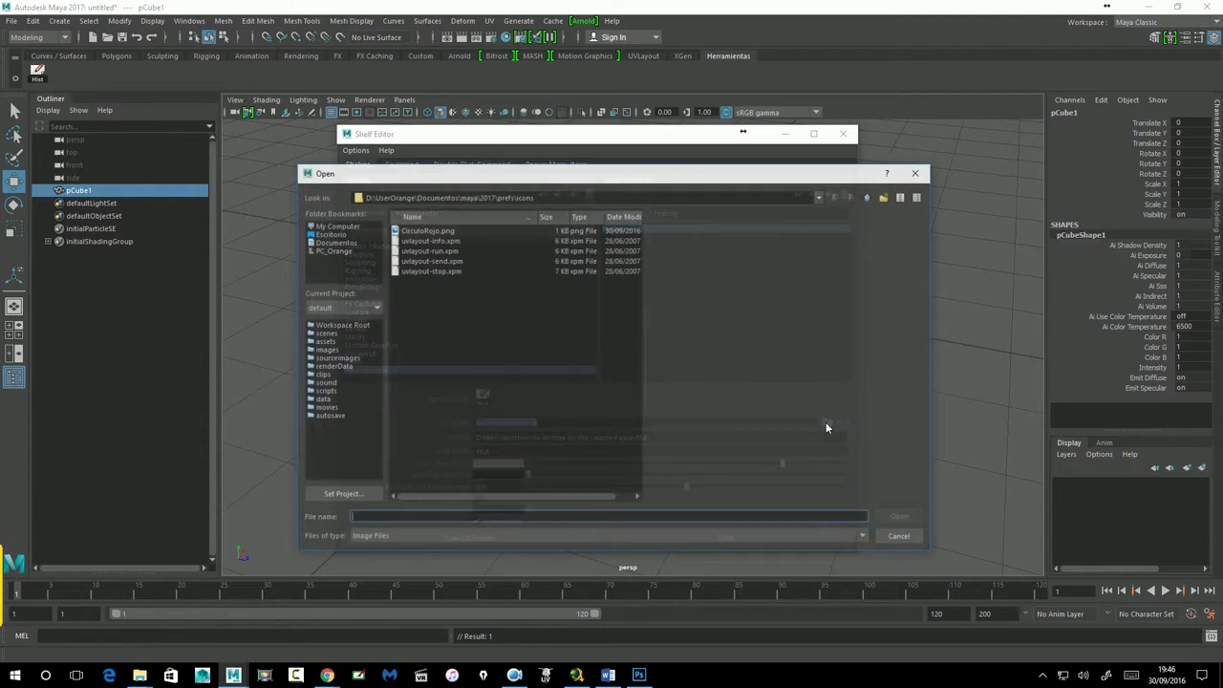
pyautogui.click(424, 234)
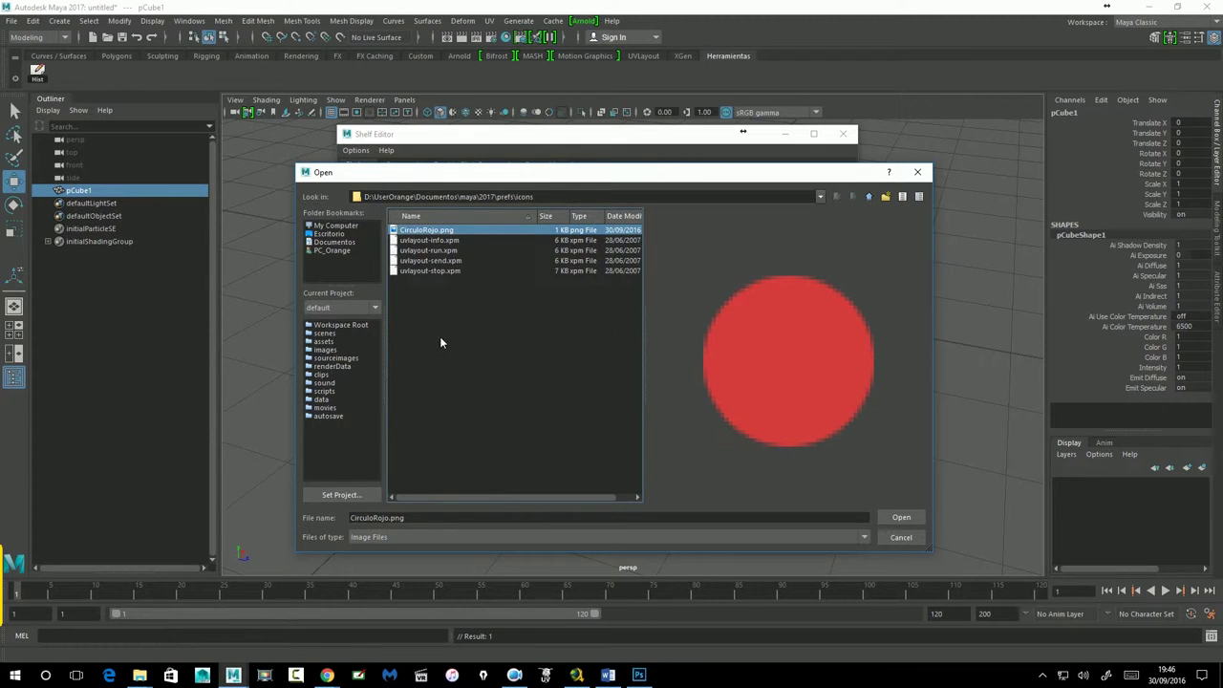
pyautogui.click(901, 517)
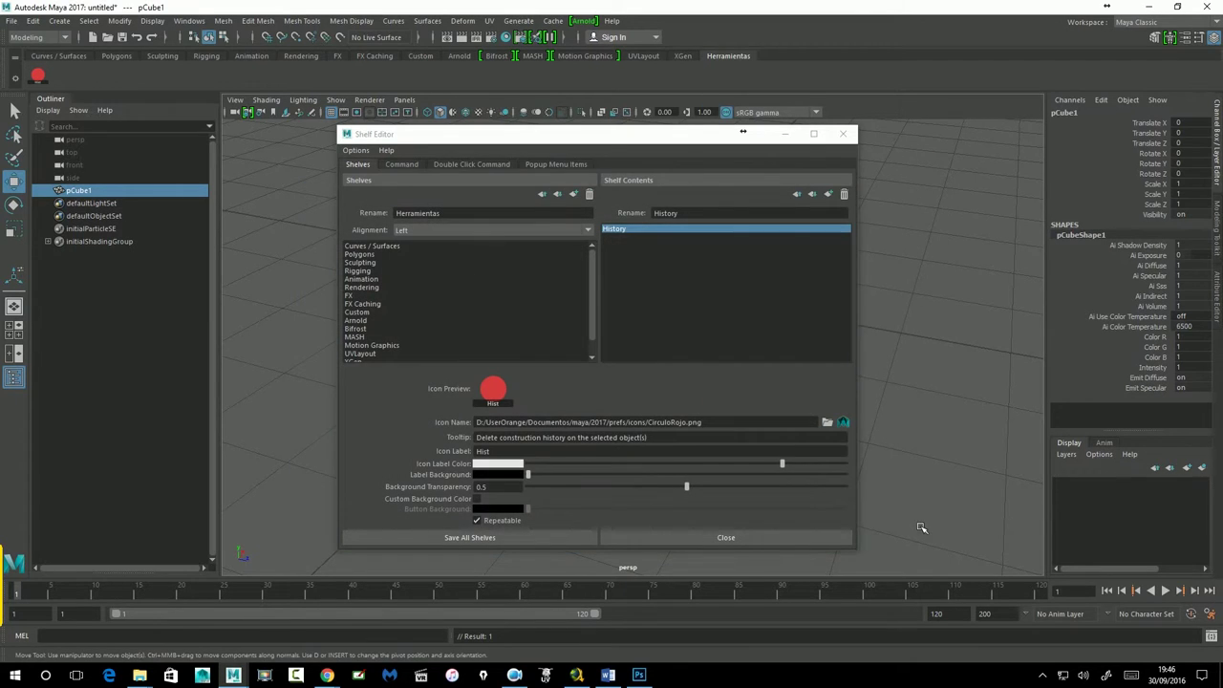
# Save all shelves, then bring up the red shelf button's right-click options
pyautogui.click(500, 541)
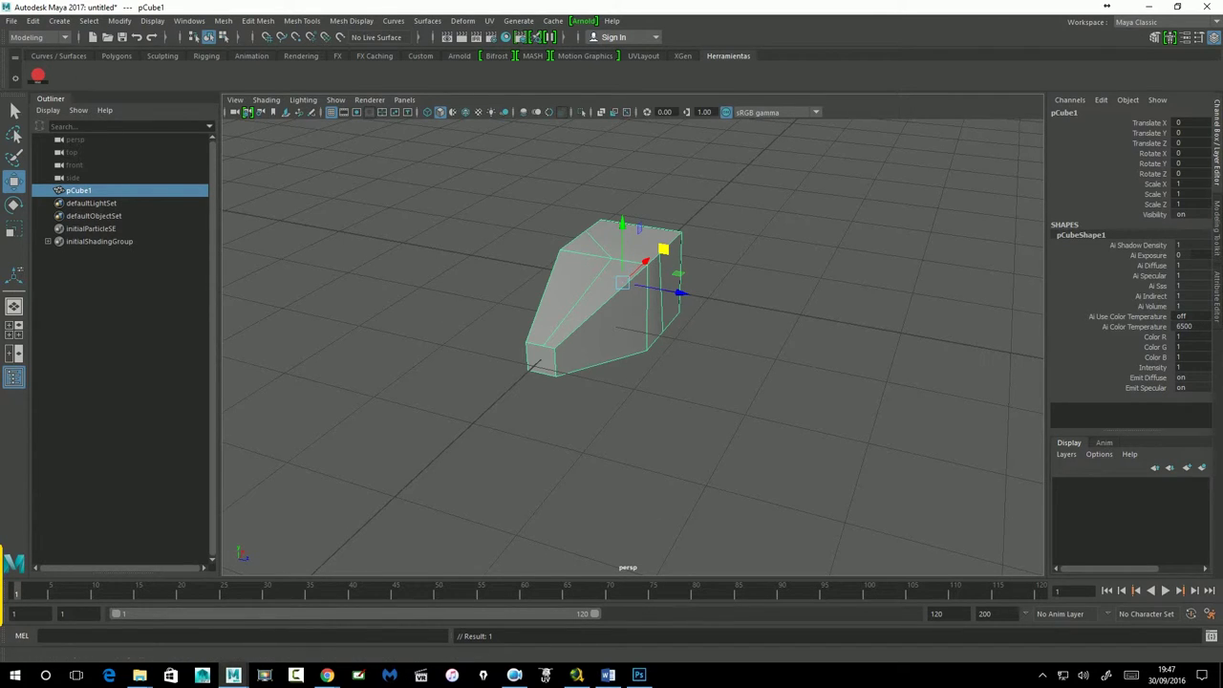
pyautogui.rightClick(36, 77)
# Open the red button's Shelf Editor settings, closing and reopening it via Edit
pyautogui.click(57, 96)
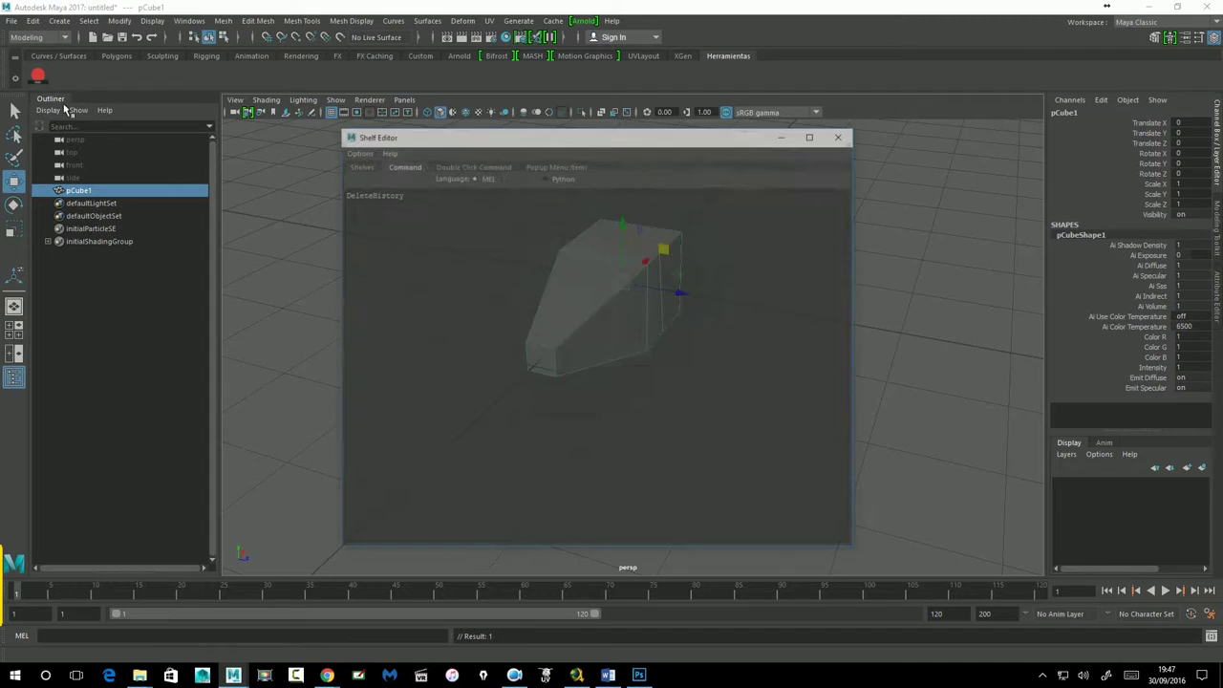
pyautogui.click(358, 164)
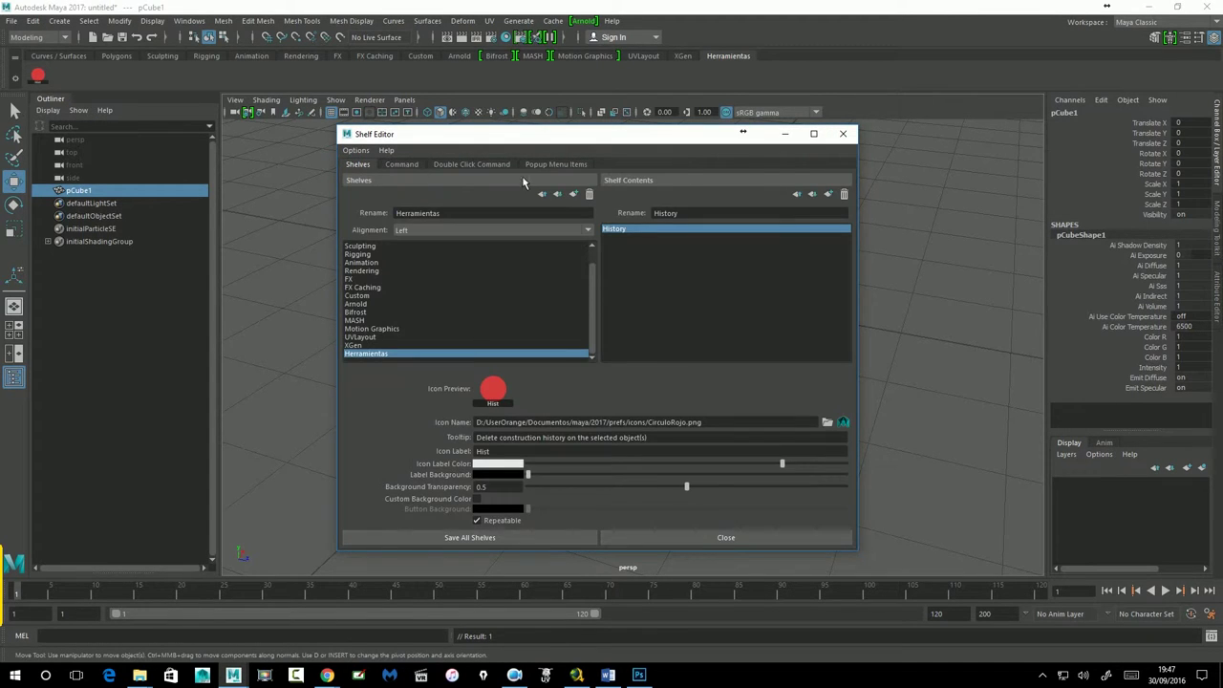
pyautogui.click(843, 133)
pyautogui.rightClick(36, 77)
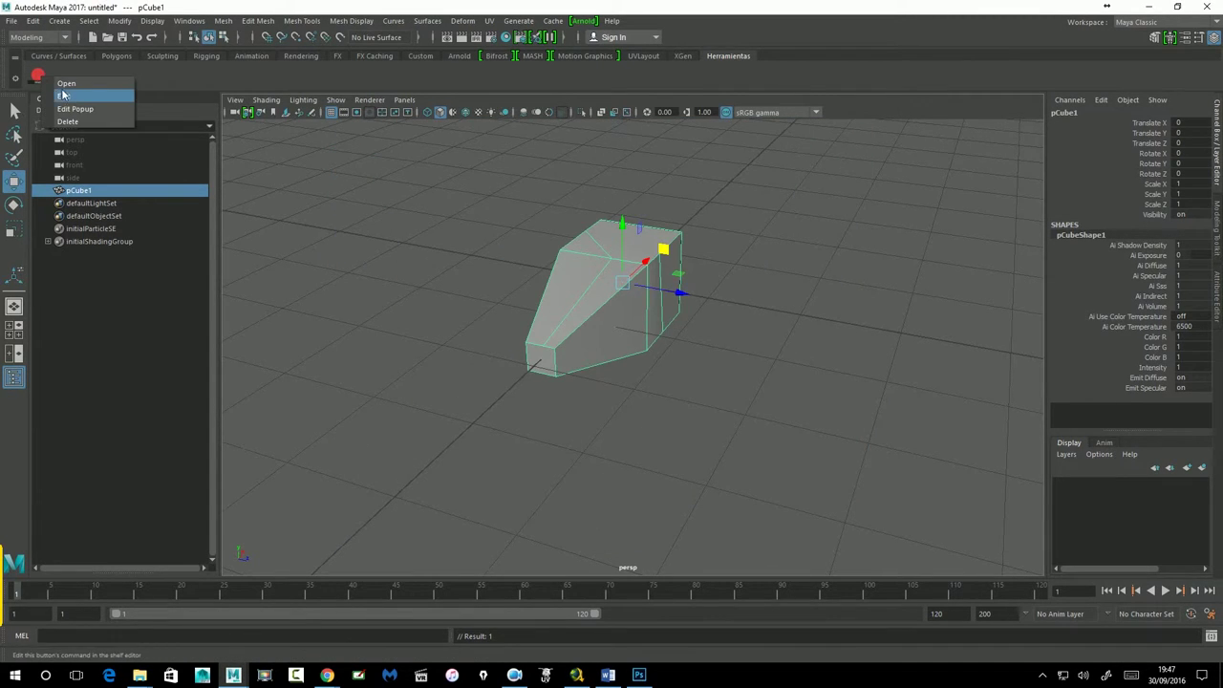
pyautogui.click(57, 96)
pyautogui.rightClick(36, 77)
pyautogui.click(57, 93)
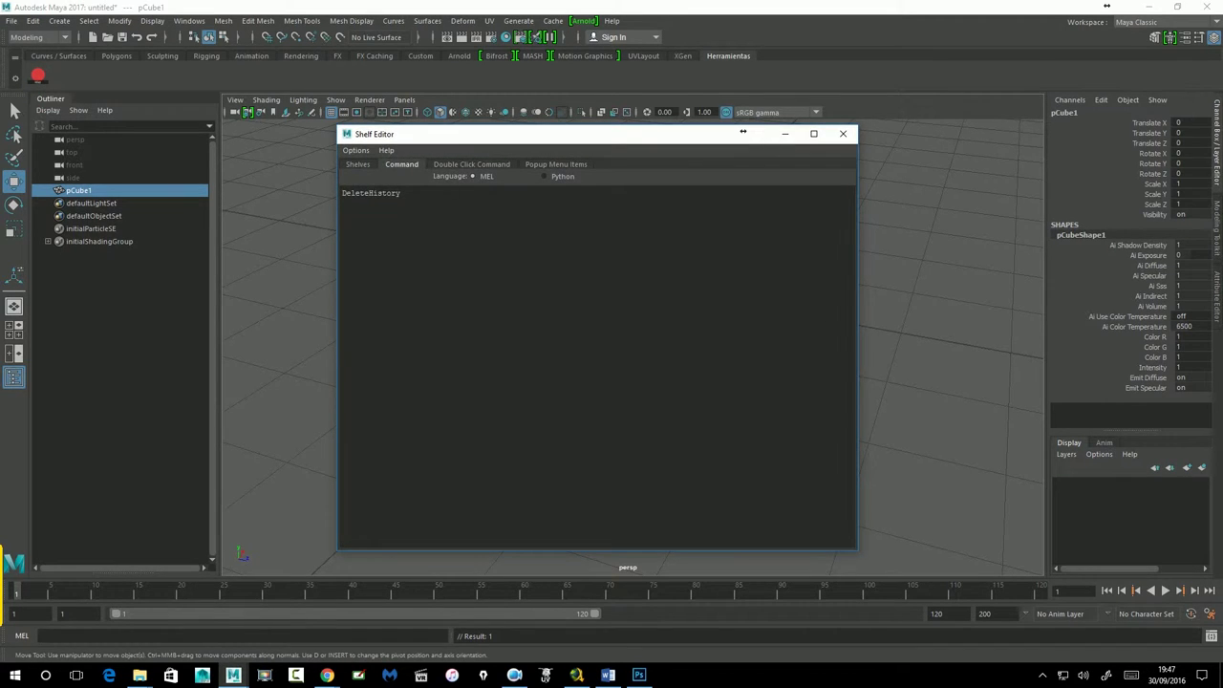
# Browse the Shelves, Command and Popup Menu Items tabs, then select the Hist icon label
pyautogui.click(359, 165)
pyautogui.click(401, 164)
pyautogui.click(555, 168)
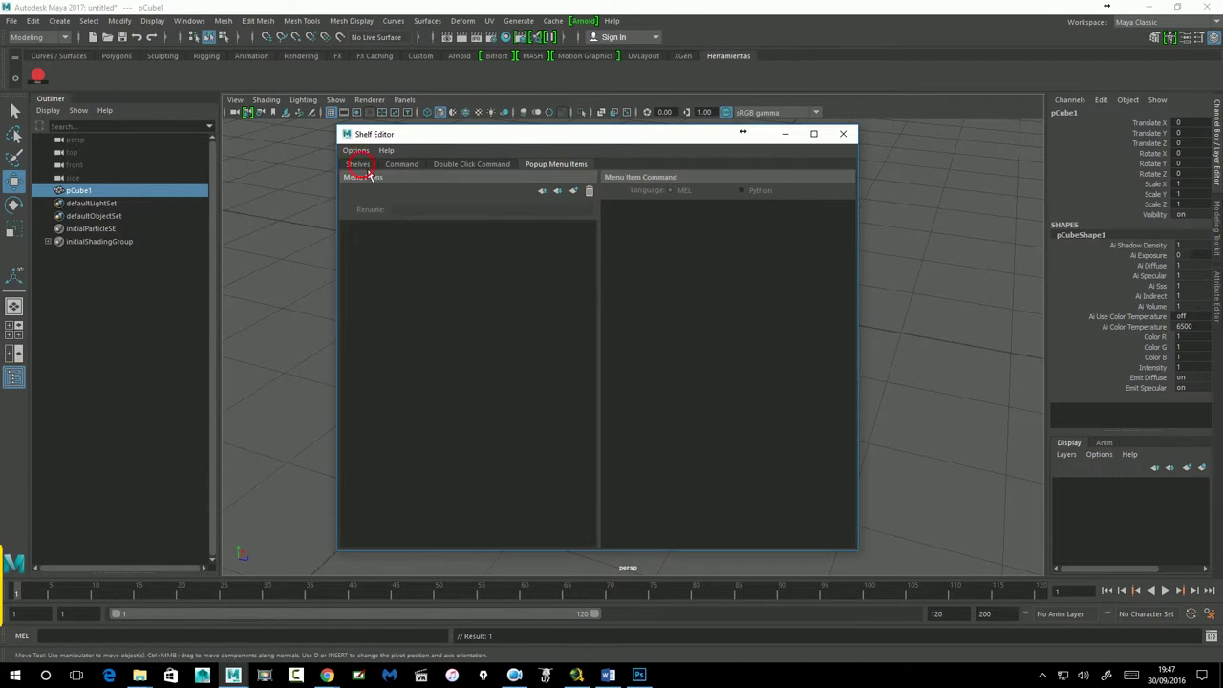
pyautogui.click(359, 168)
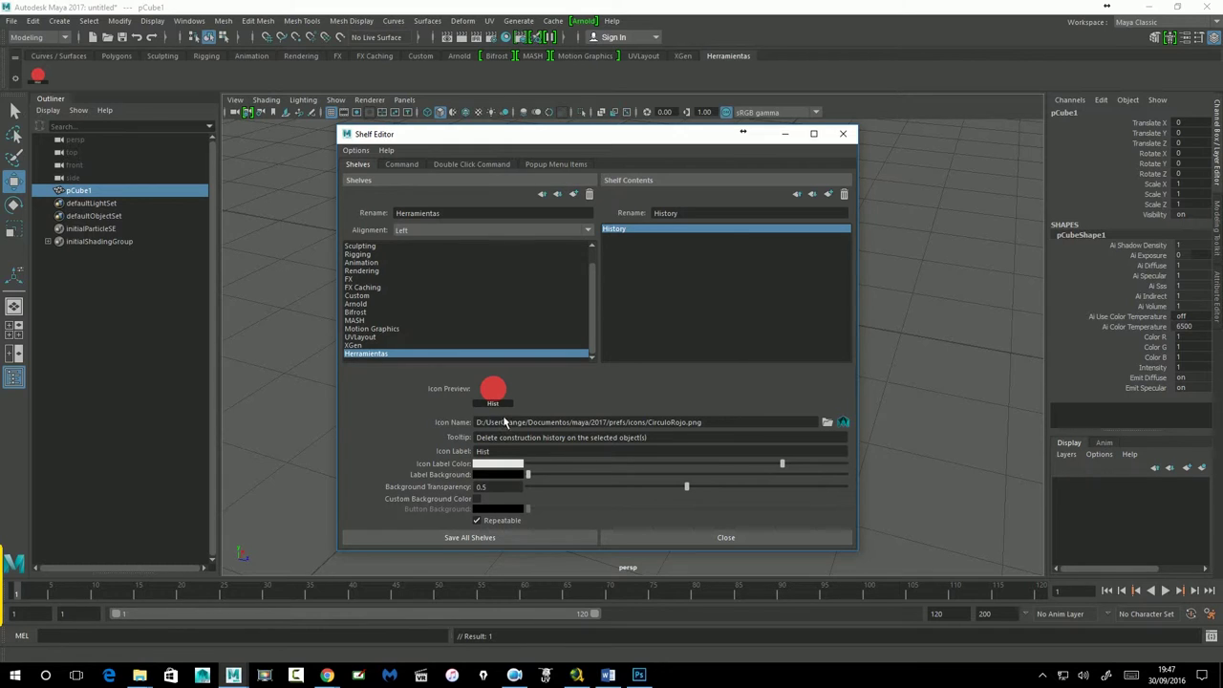
pyautogui.doubleClick(482, 451)
pyautogui.moveTo(502, 453); pyautogui.dragTo(448, 457)
pyautogui.write('borrar')
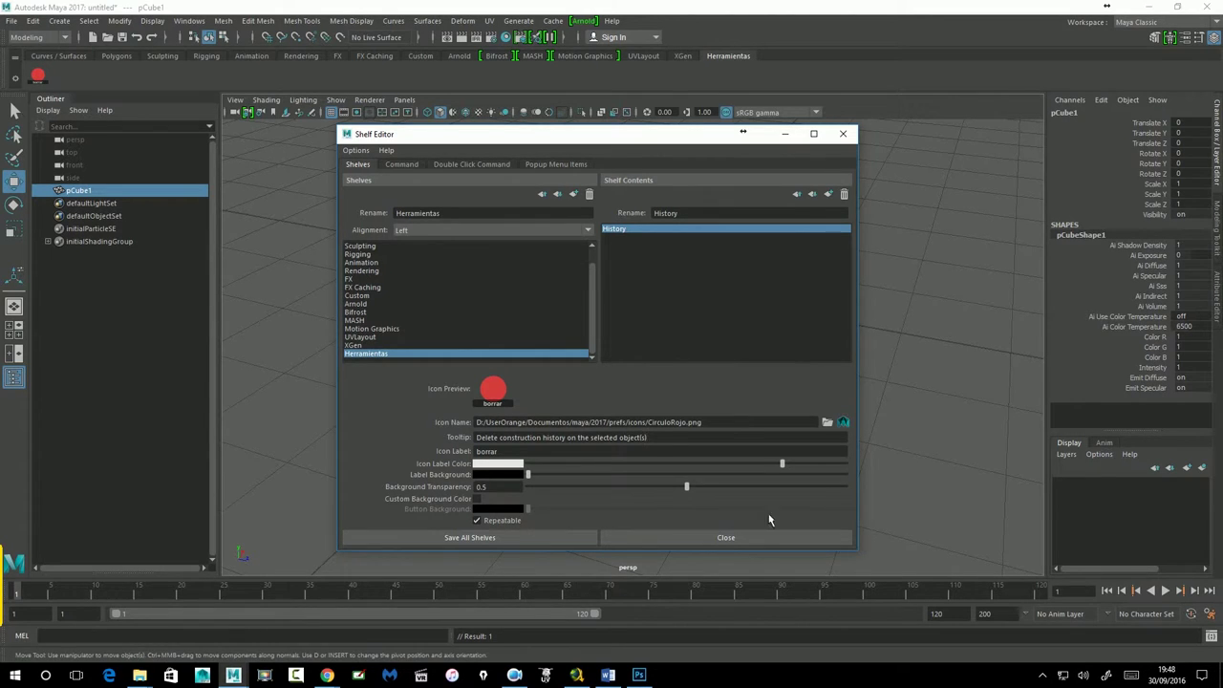
# In Photoshop, resize the red circle image to 32 px
pyautogui.click(639, 675)
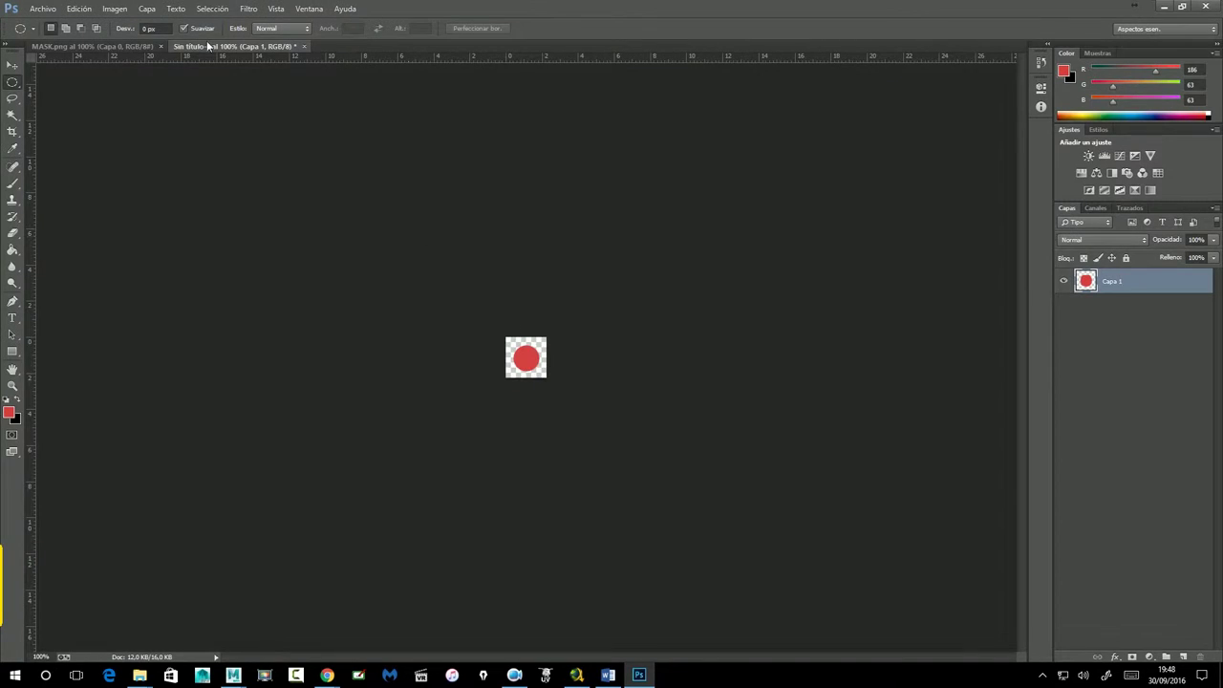
pyautogui.click(114, 9)
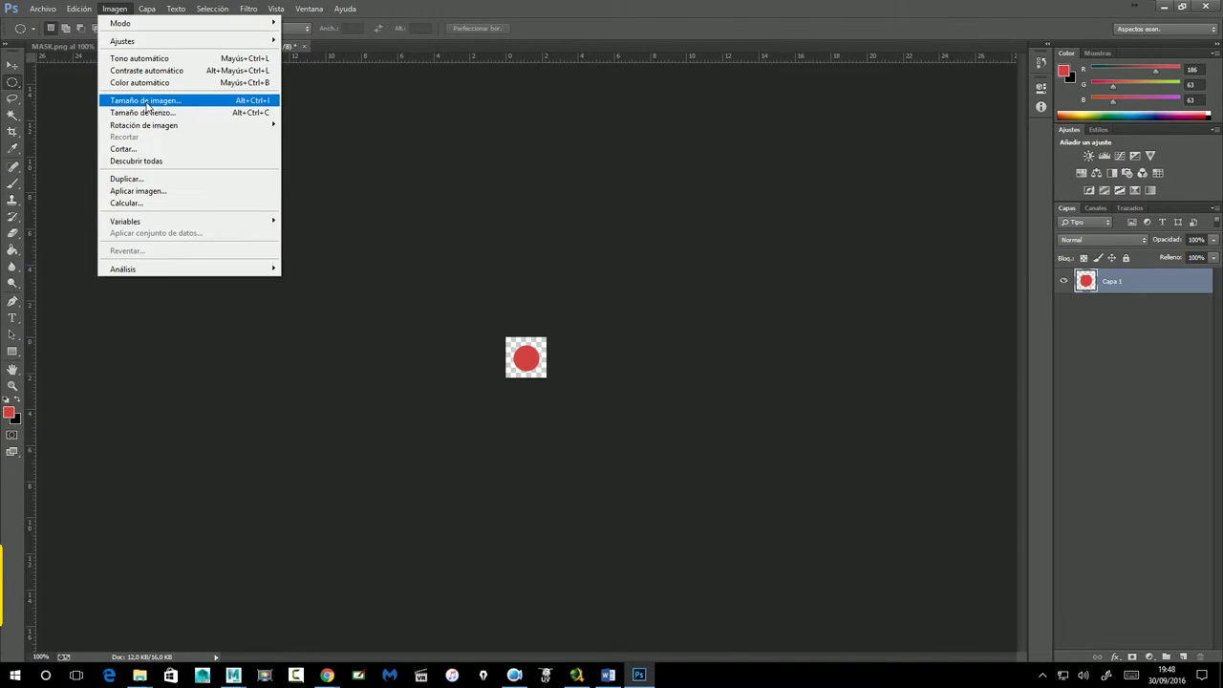
pyautogui.click(144, 100)
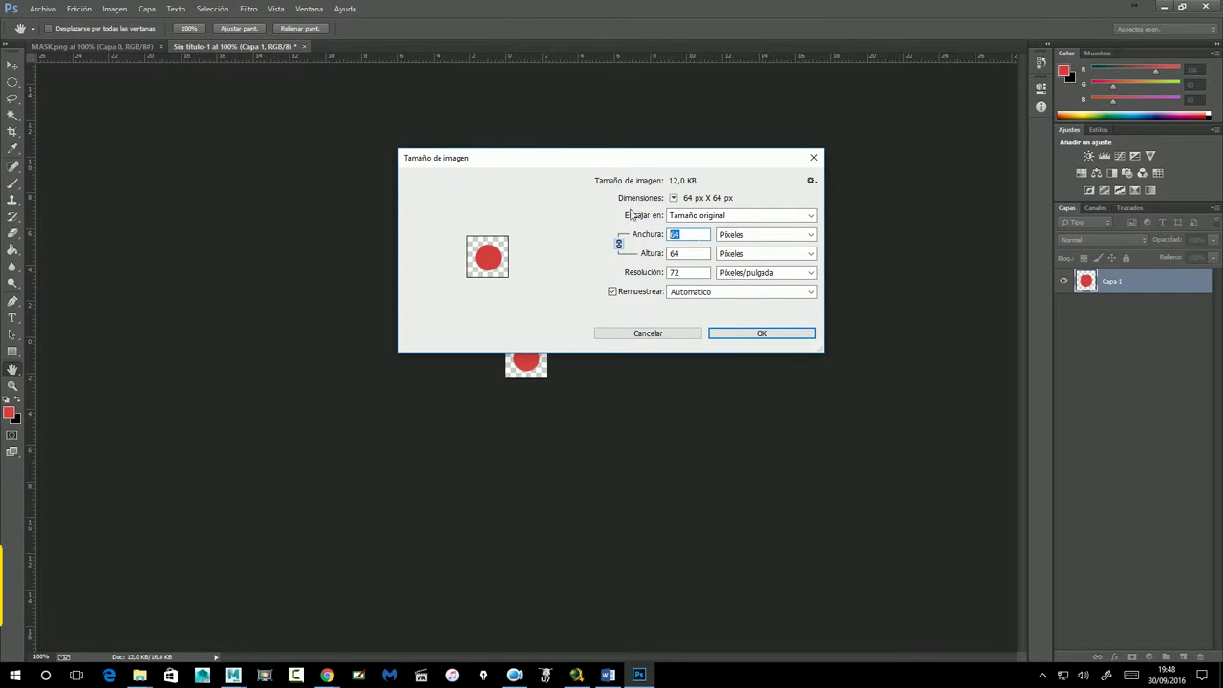
pyautogui.write('32')
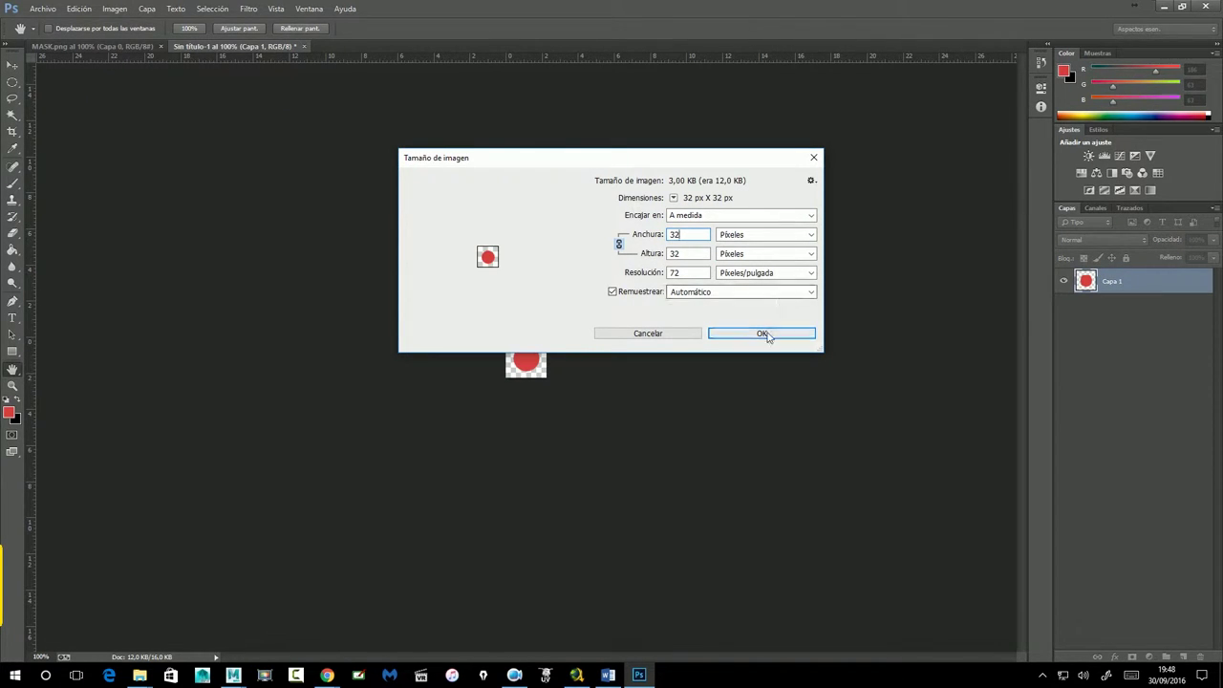
pyautogui.click(763, 334)
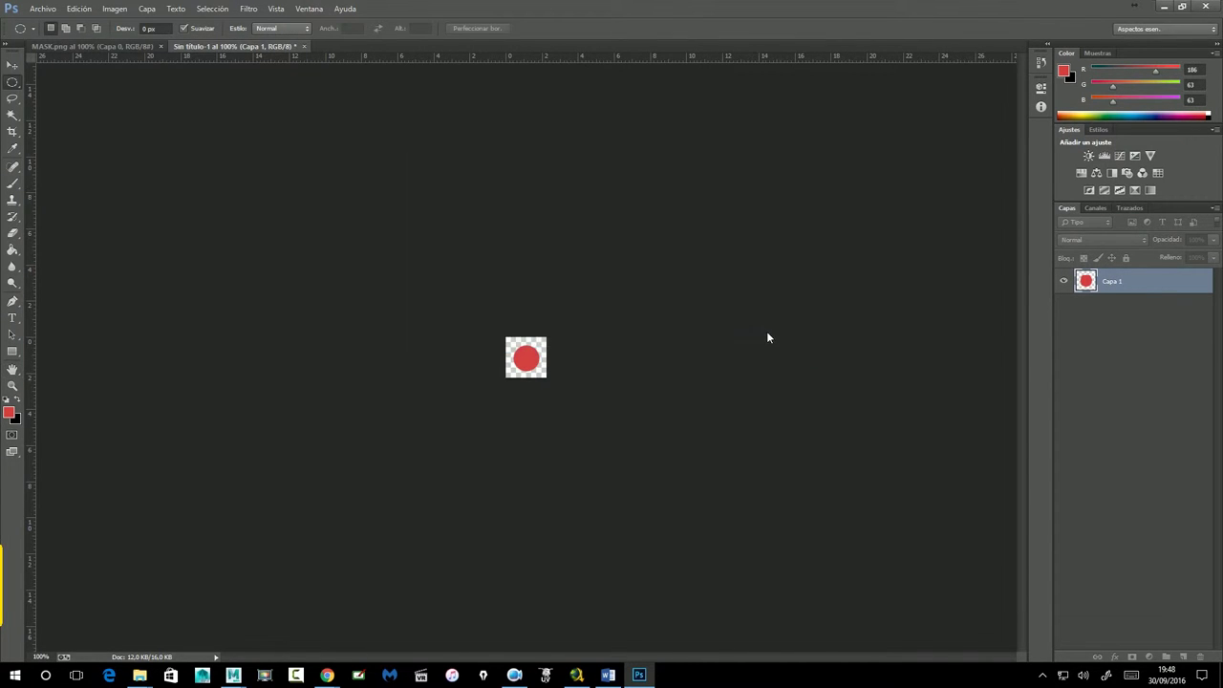
# Free Transform the circle slightly larger, to about 114%
pyautogui.hotkey('ctrl', 't')
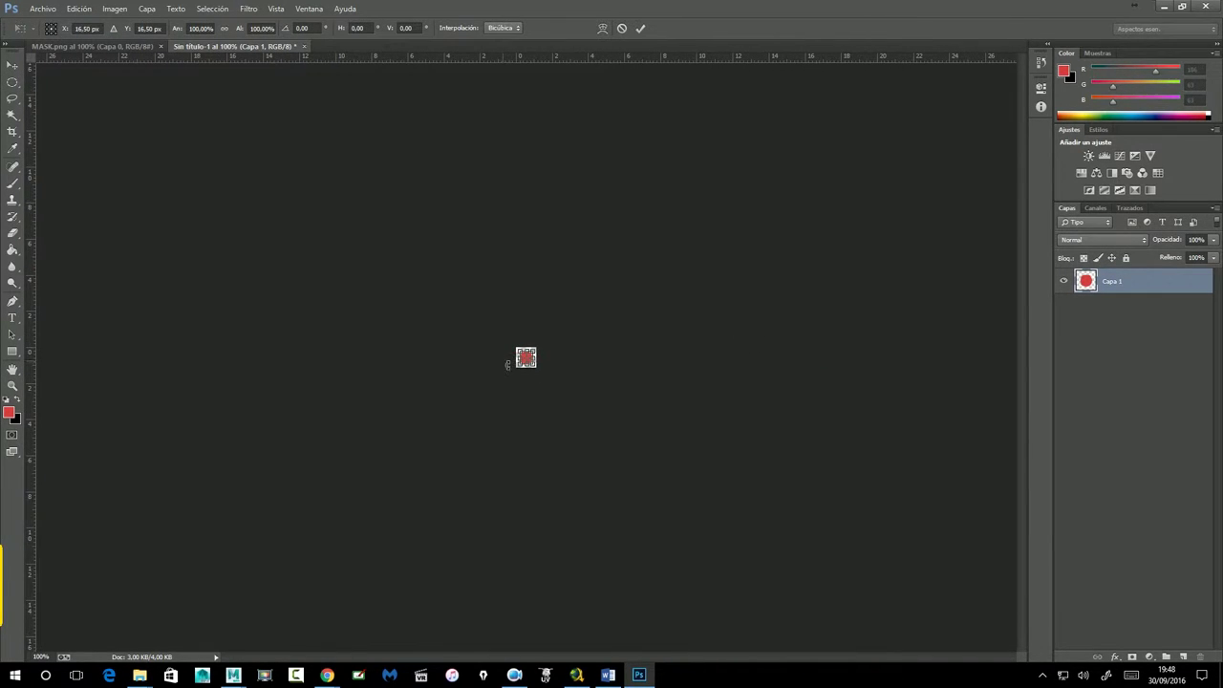
pyautogui.moveTo(544, 356); pyautogui.dragTo(545, 357)
pyautogui.press('Return')
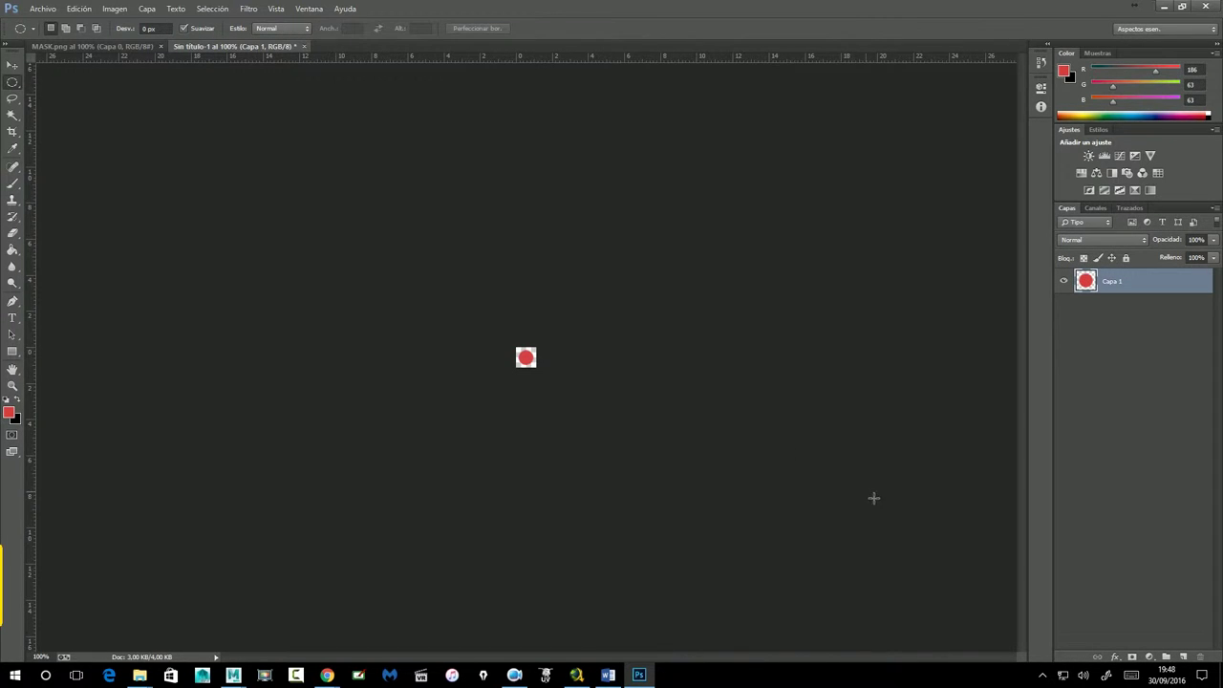
# Re-export via Save for Web as PNG, overwriting CirculoRojo.png in the icons folder
pyautogui.click(42, 9)
pyautogui.click(78, 148)
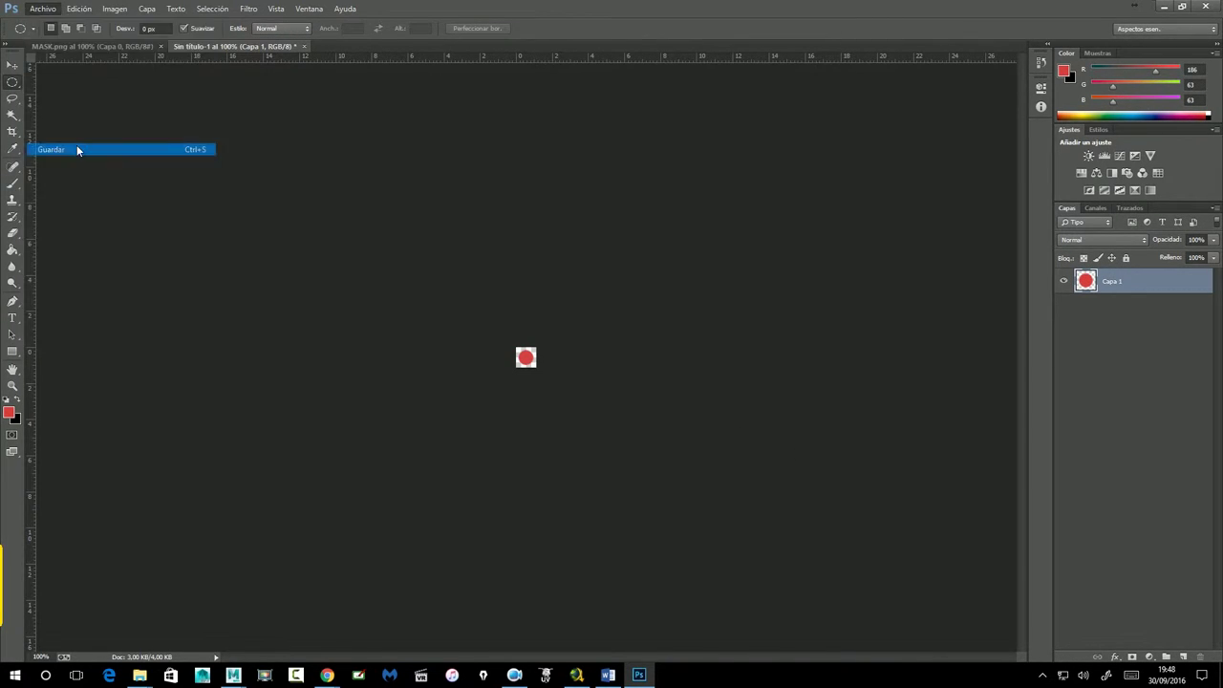
pyautogui.click(573, 396)
pyautogui.click(42, 9)
pyautogui.click(96, 186)
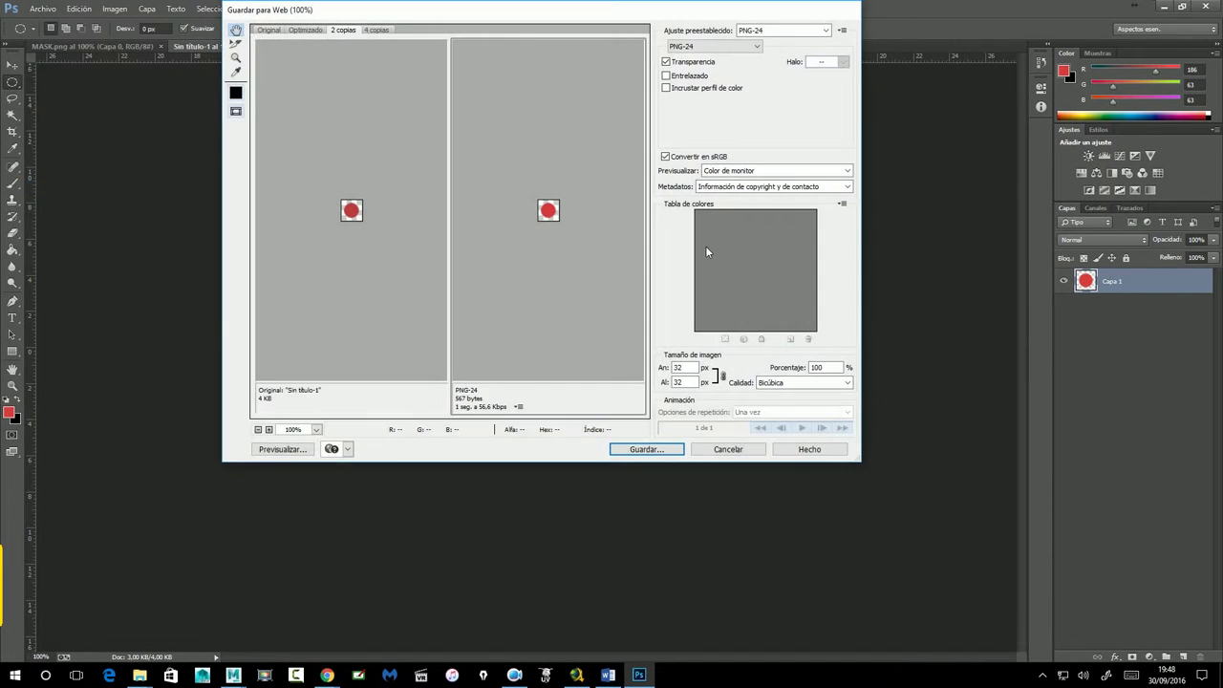
pyautogui.click(647, 451)
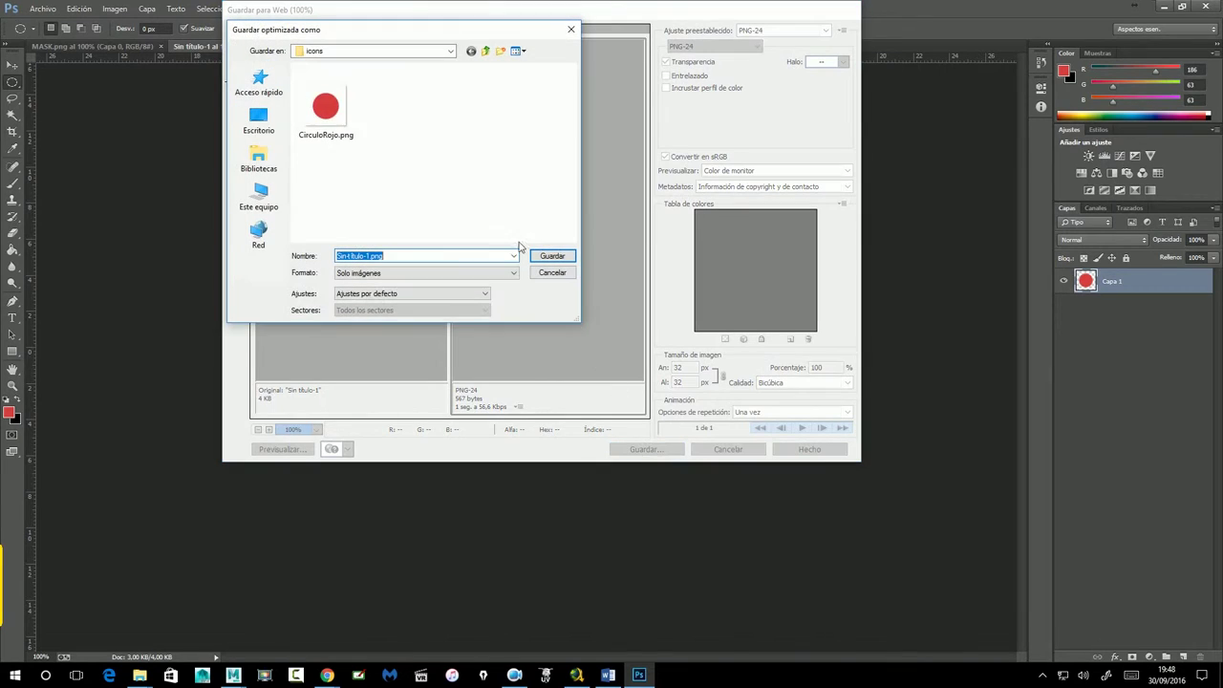
pyautogui.click(325, 105)
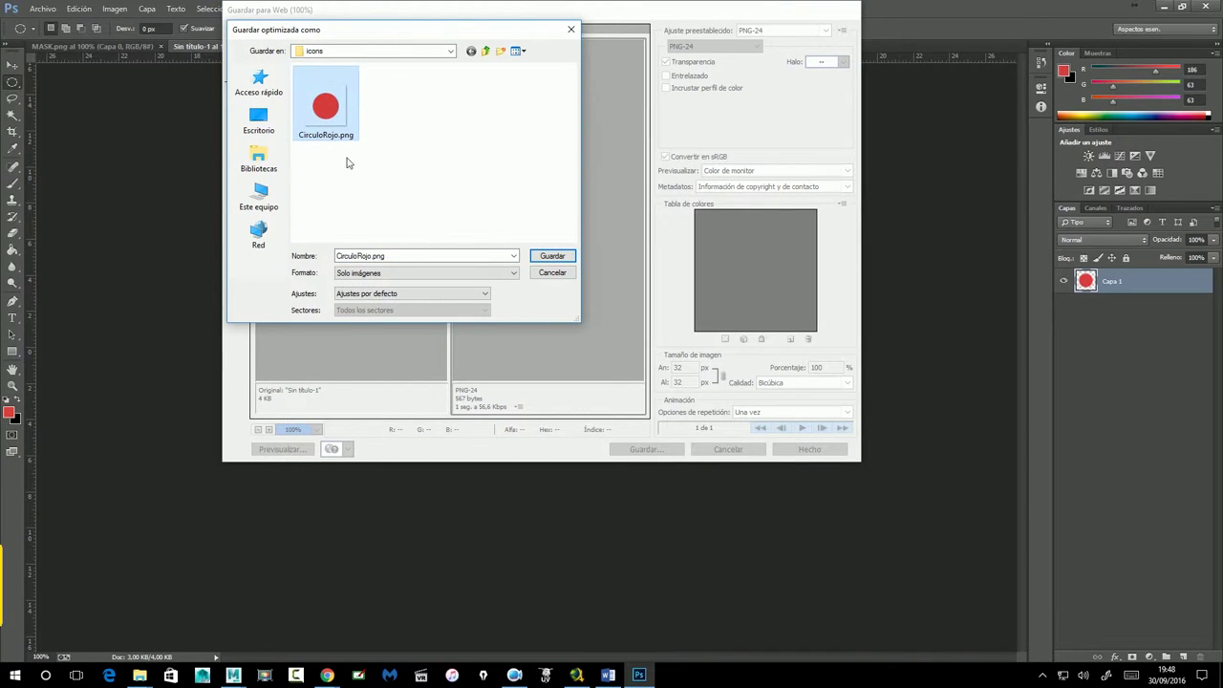
pyautogui.click(552, 256)
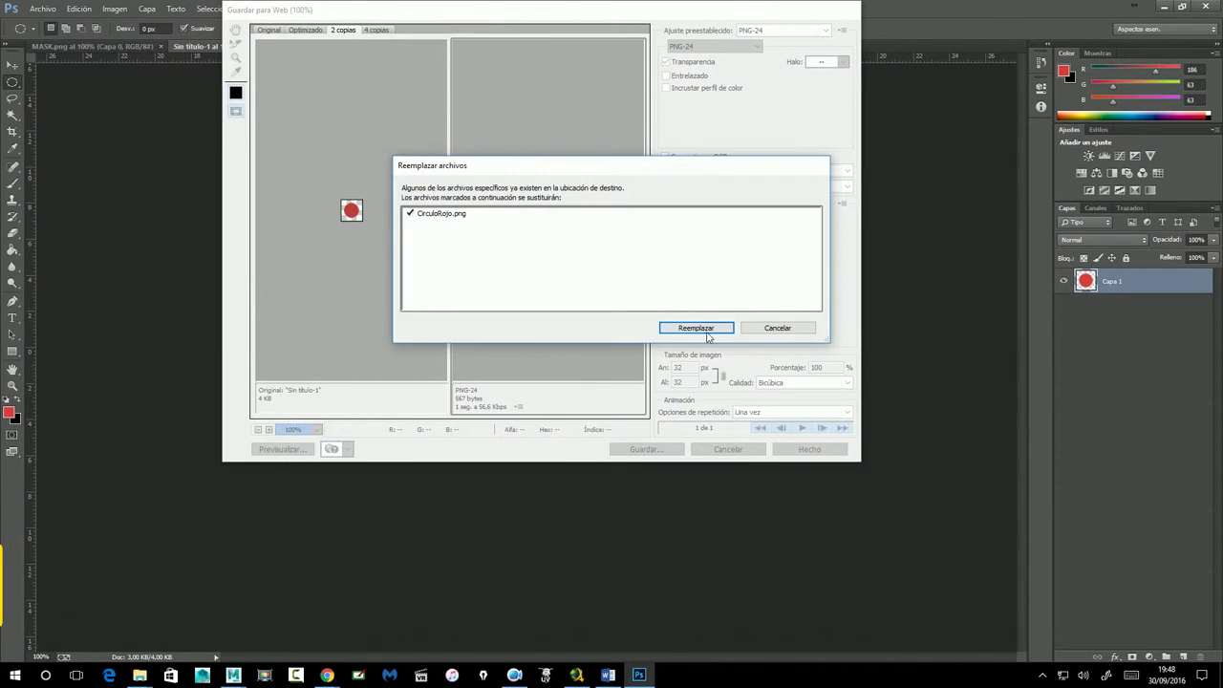
pyautogui.click(696, 328)
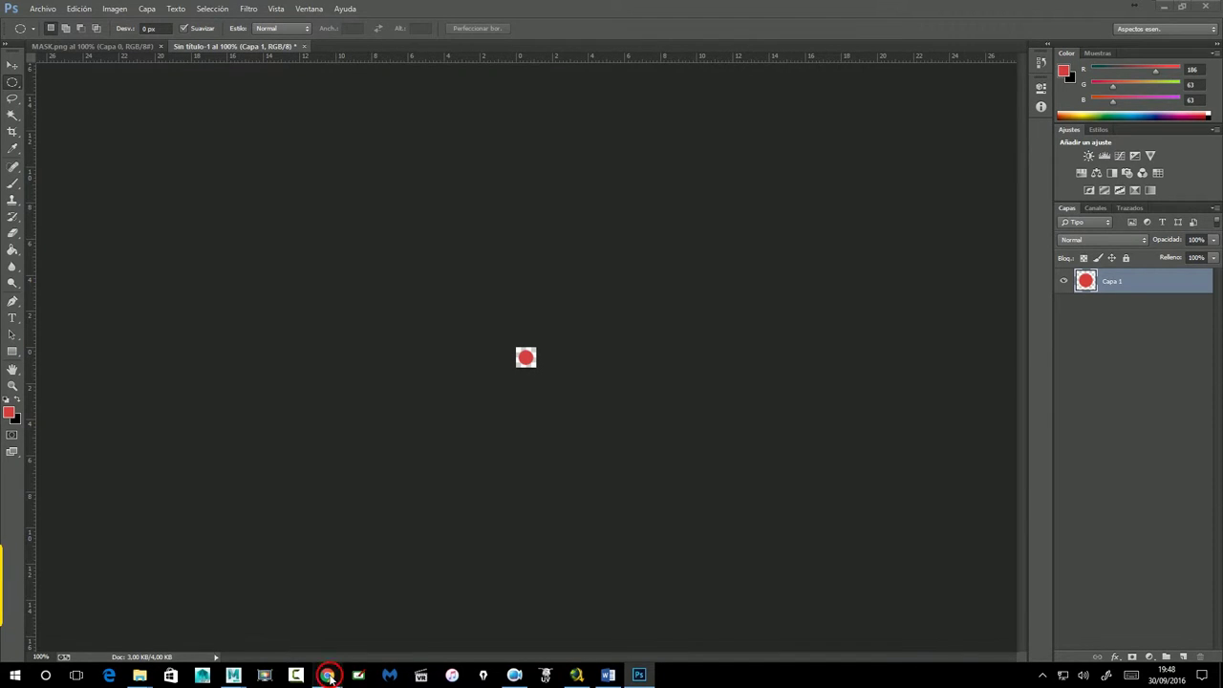
pyautogui.moveTo(233, 676)
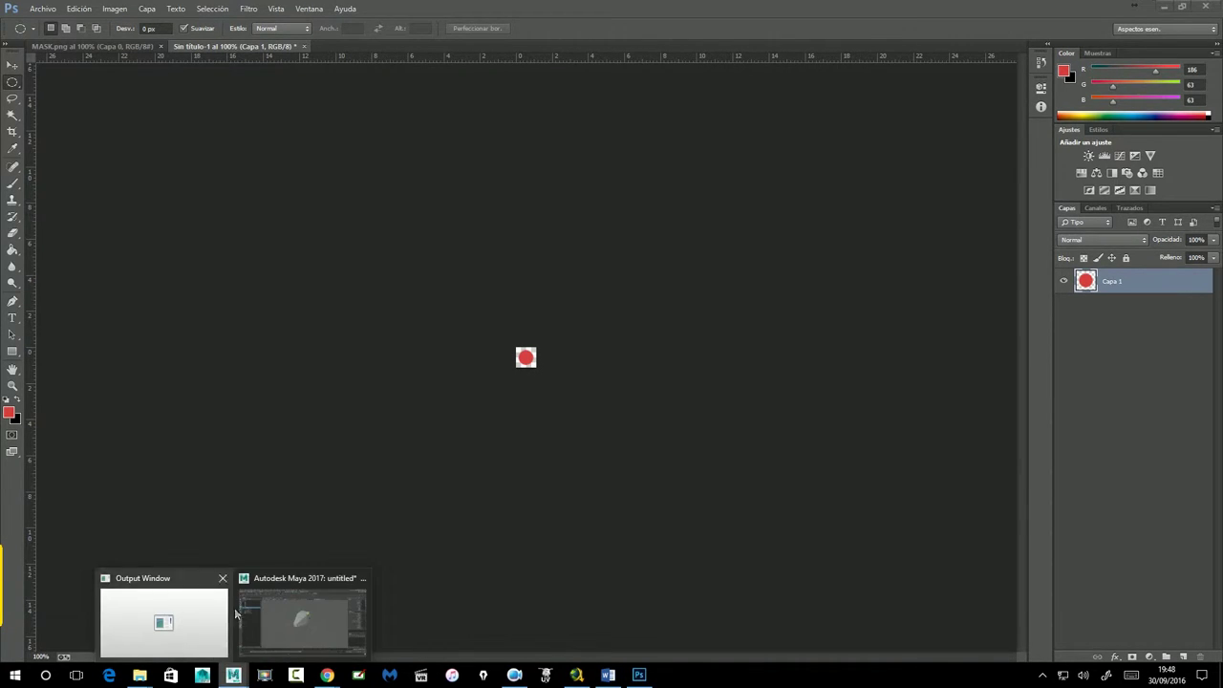
pyautogui.click(239, 612)
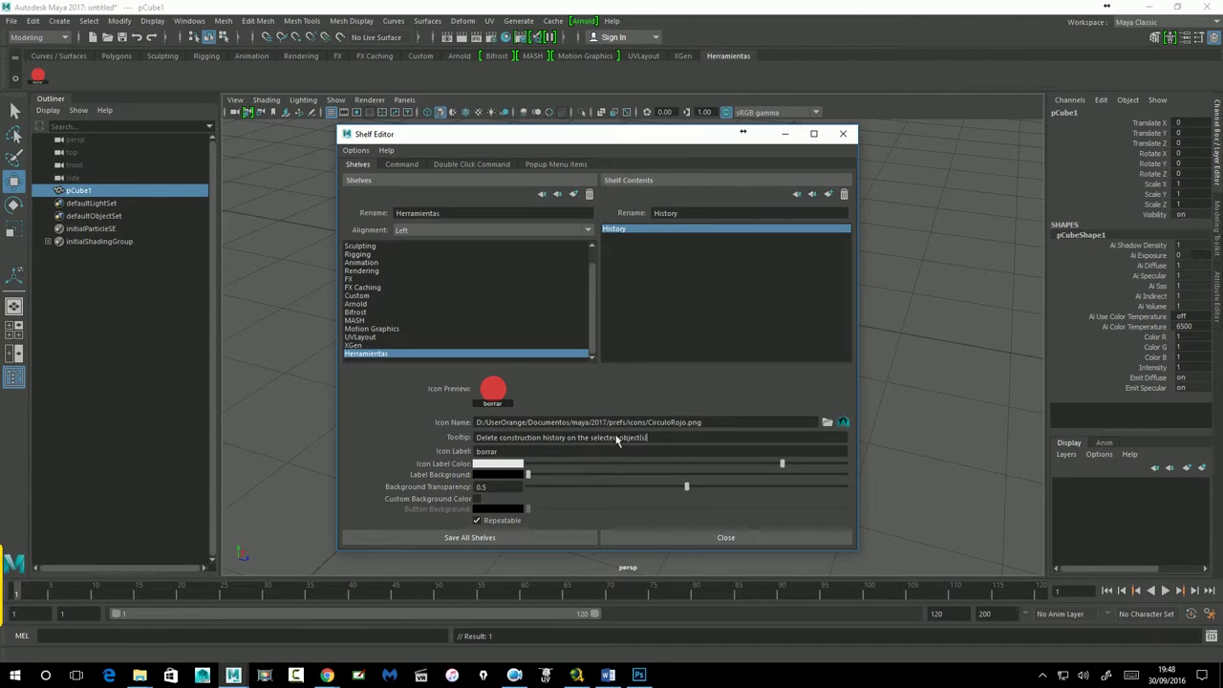
# Load the updated CirculoRojo.png onto the button and save all shelves
pyautogui.click(827, 422)
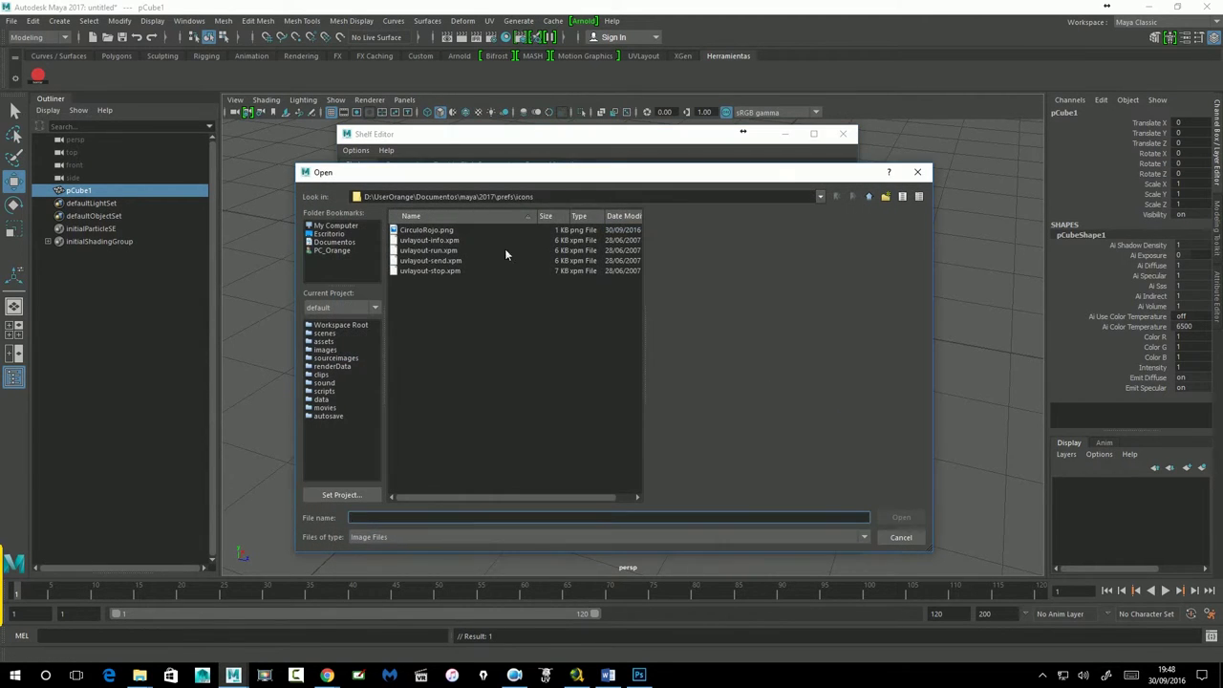
pyautogui.click(432, 233)
pyautogui.click(903, 518)
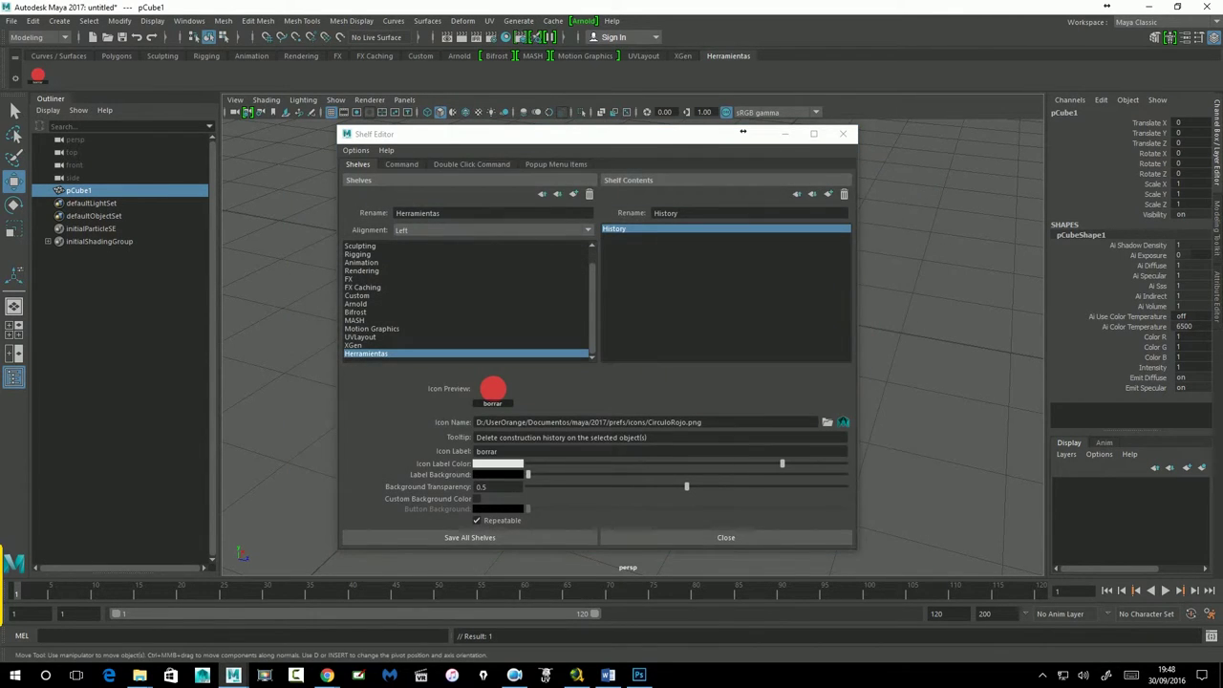
pyautogui.click(523, 542)
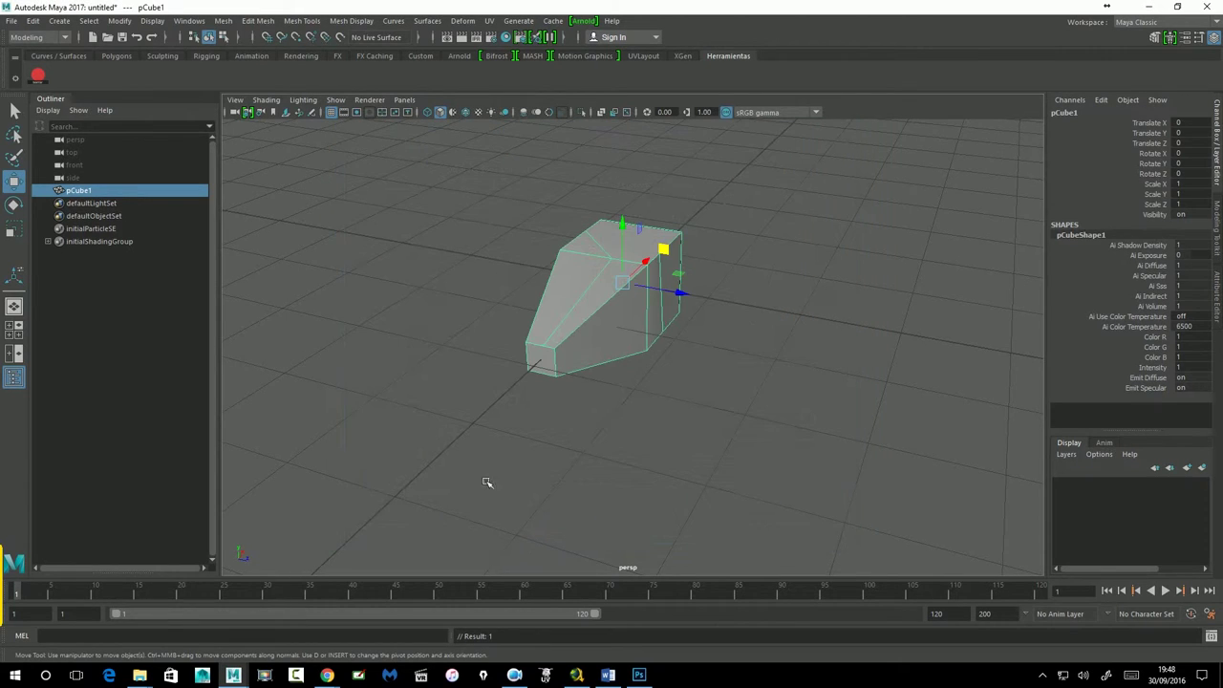
# Reopen the red button's settings, clear its Icon Name path, and save all shelves
pyautogui.click(403, 286)
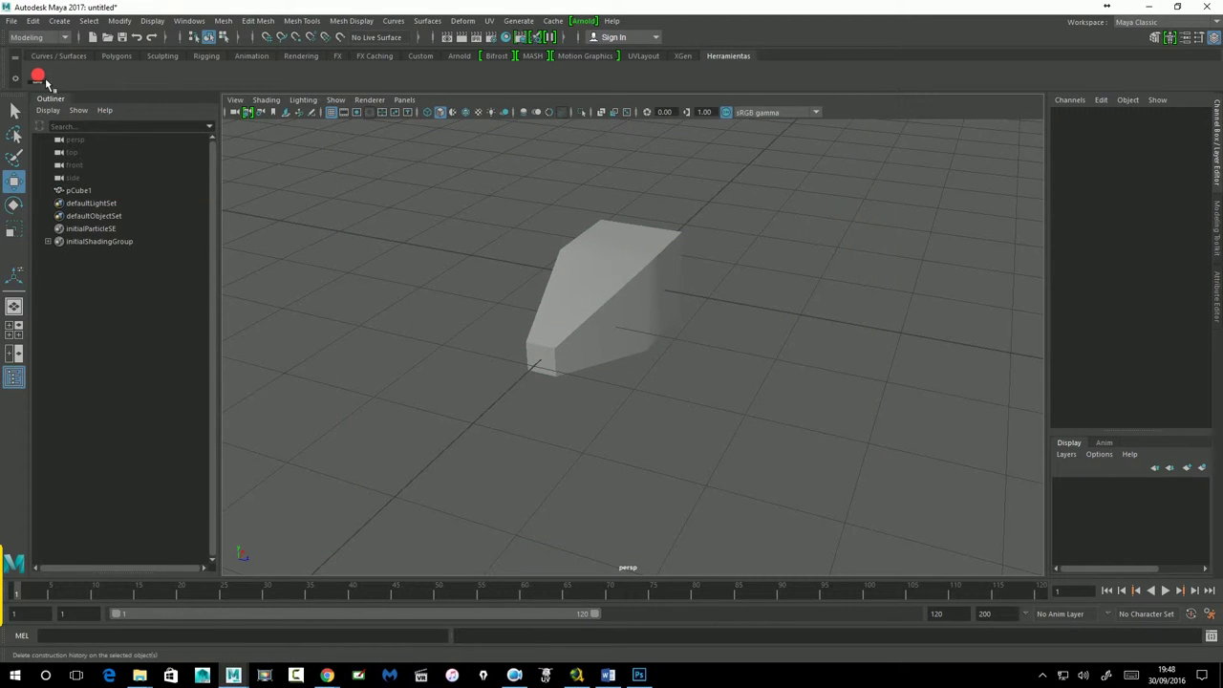
pyautogui.rightClick(45, 84)
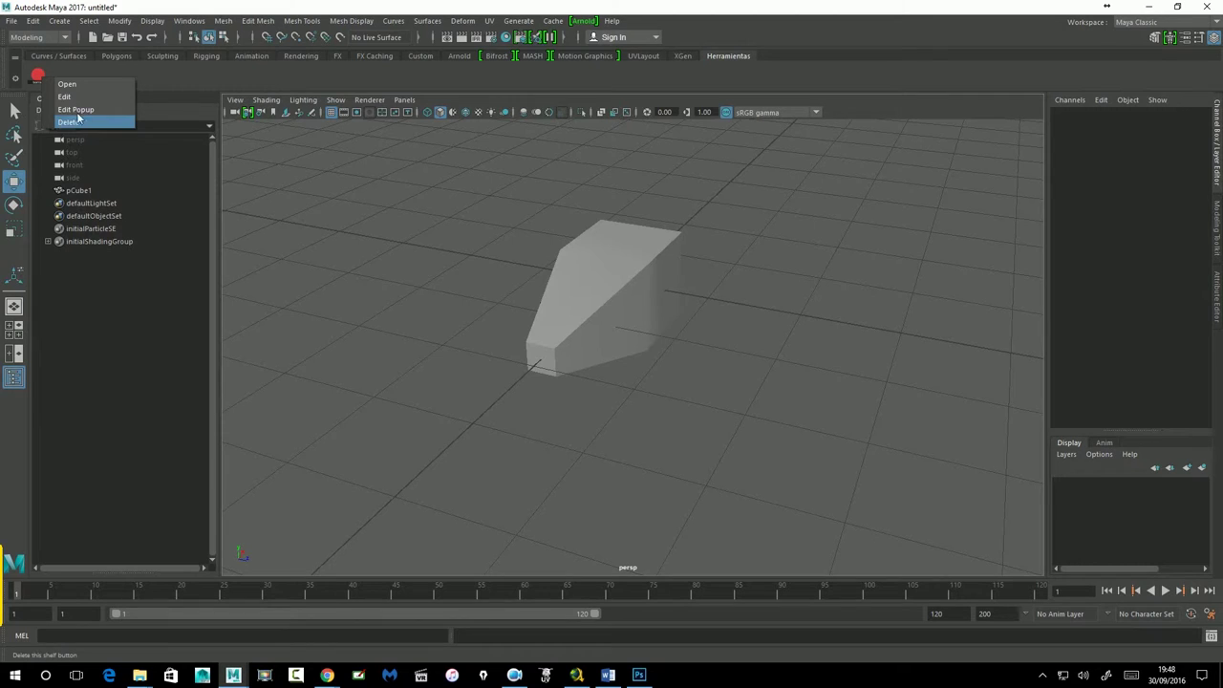
pyautogui.click(83, 96)
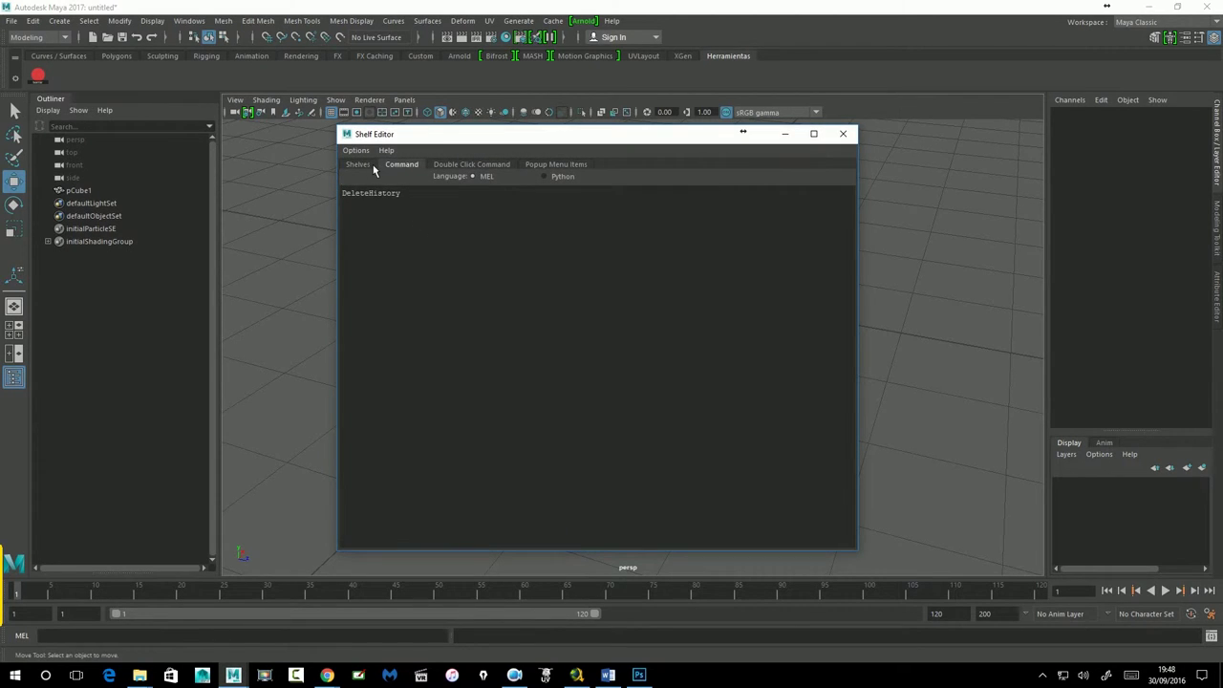
pyautogui.click(371, 166)
pyautogui.tripleClick(774, 425)
pyautogui.press('BackSpace')
pyautogui.click(518, 546)
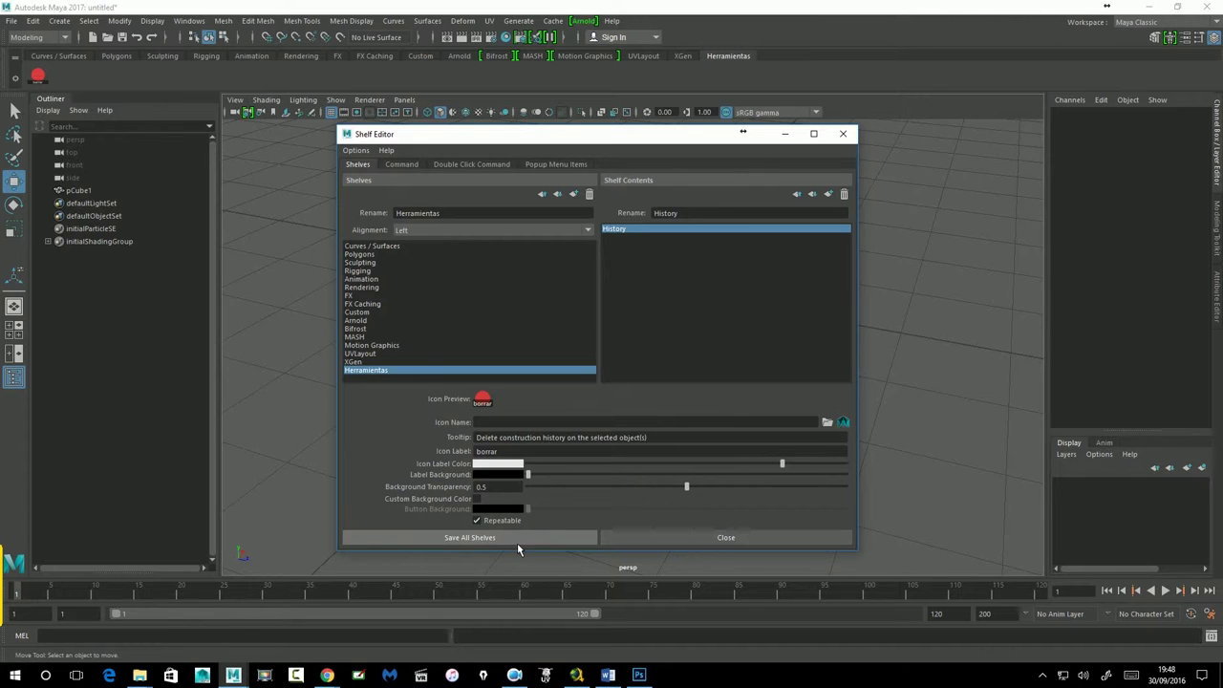
# Reopen the button's shelf settings and apply built-in icon activeDeselectedAnimLayer.png from the Factory Icon Browser
pyautogui.rightClick(38, 76)
pyautogui.click(59, 86)
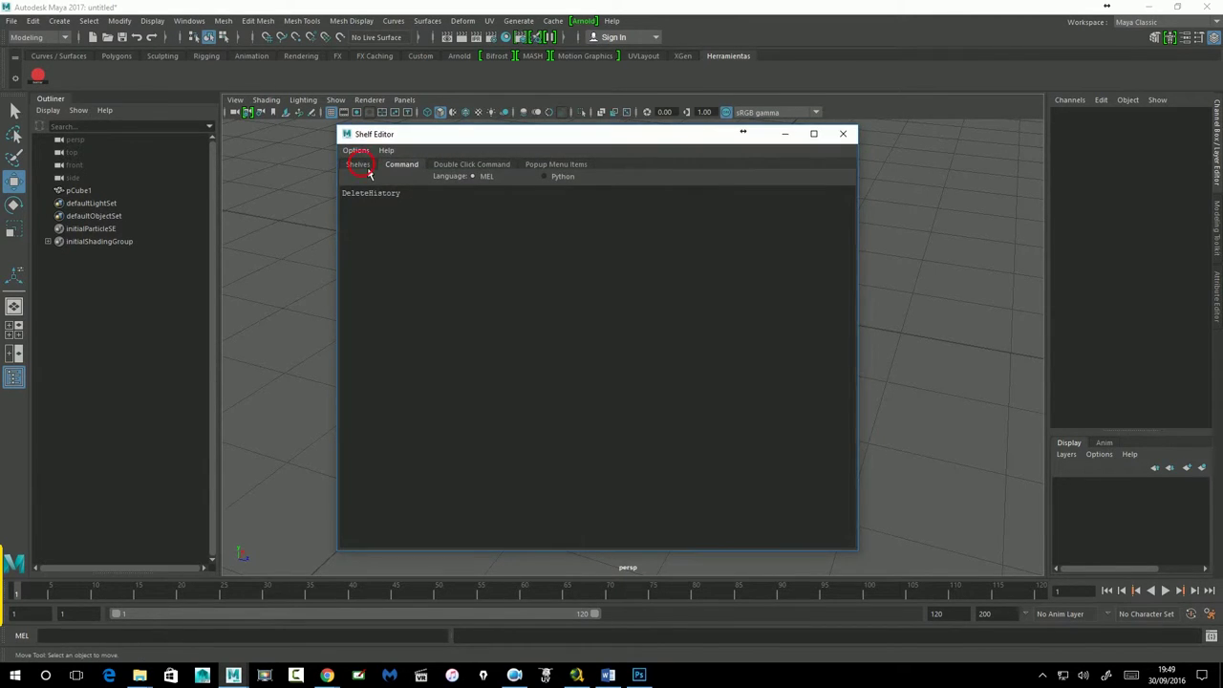
pyautogui.click(359, 164)
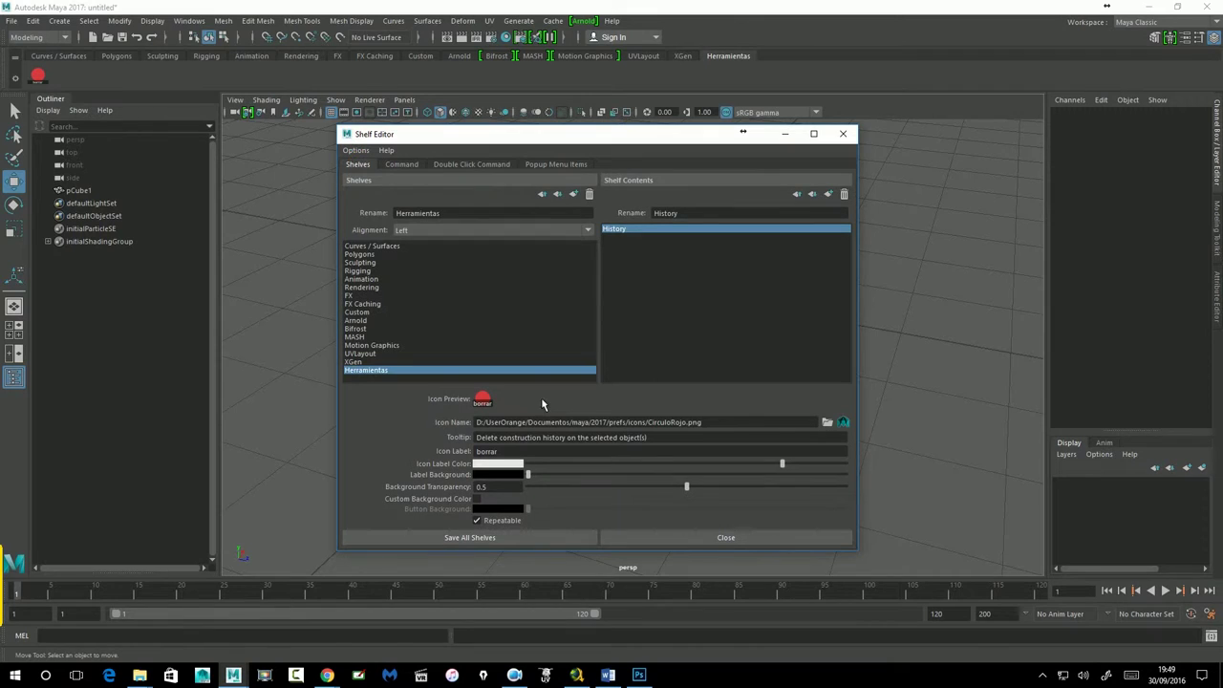
pyautogui.click(843, 422)
pyautogui.click(547, 312)
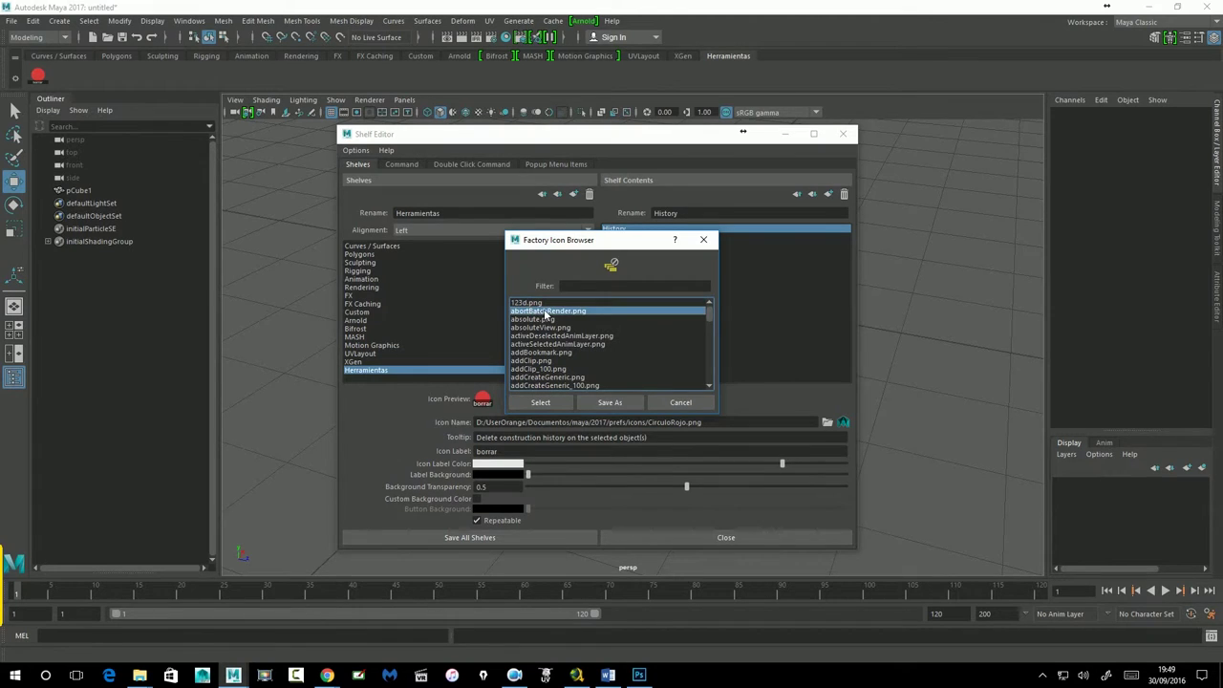
pyautogui.click(535, 321)
pyautogui.click(533, 320)
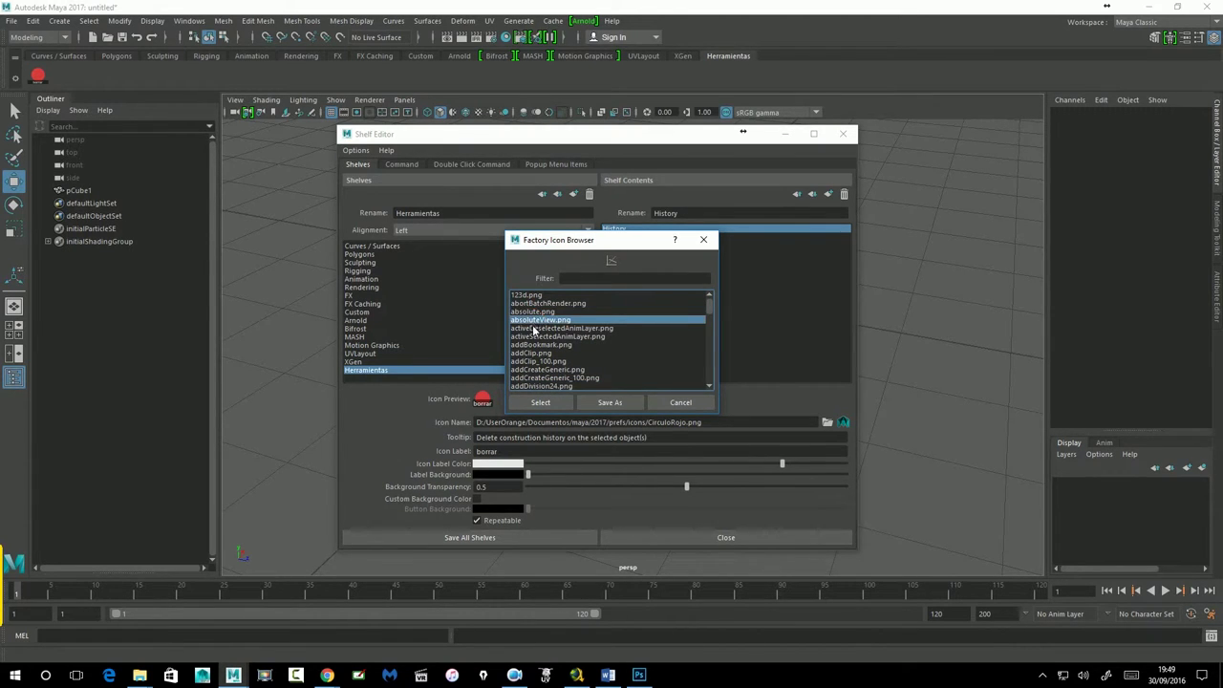
pyautogui.click(533, 328)
pyautogui.click(545, 406)
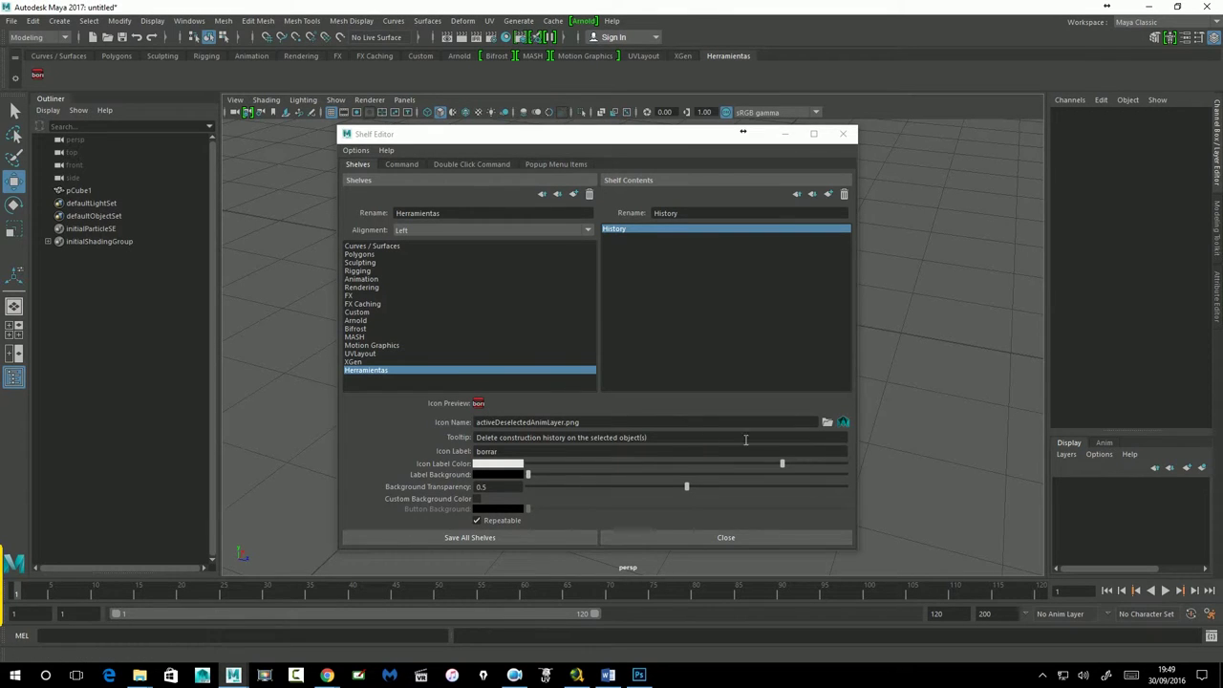
# Set the button's icon back to CirculoRojo.png from the icons folder
pyautogui.click(829, 423)
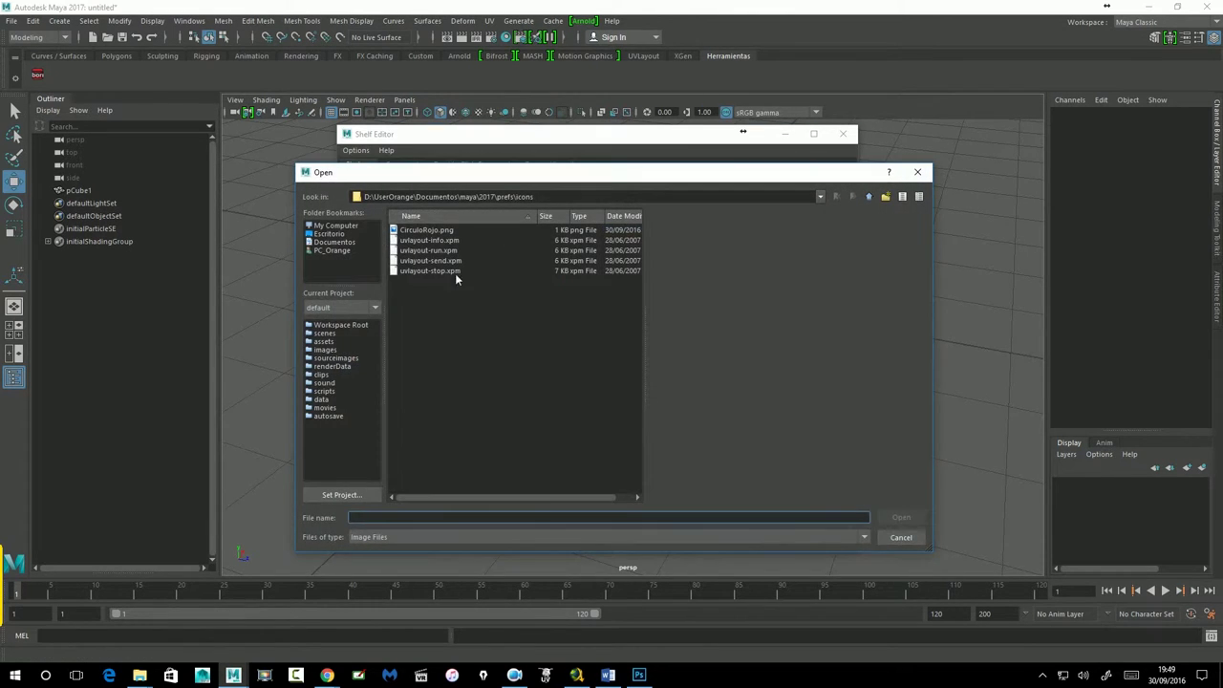
pyautogui.click(427, 232)
pyautogui.click(898, 517)
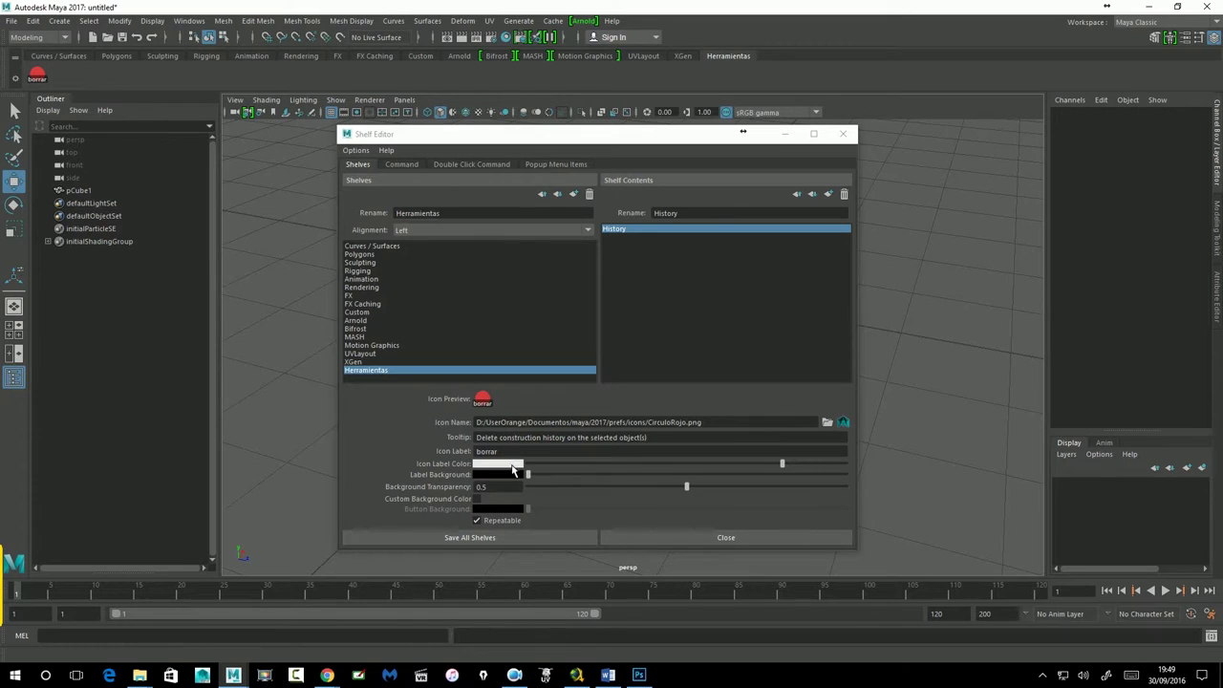
# Delete the borrar icon label text and apply the empty label
pyautogui.doubleClick(486, 451)
pyautogui.press('BackSpace')
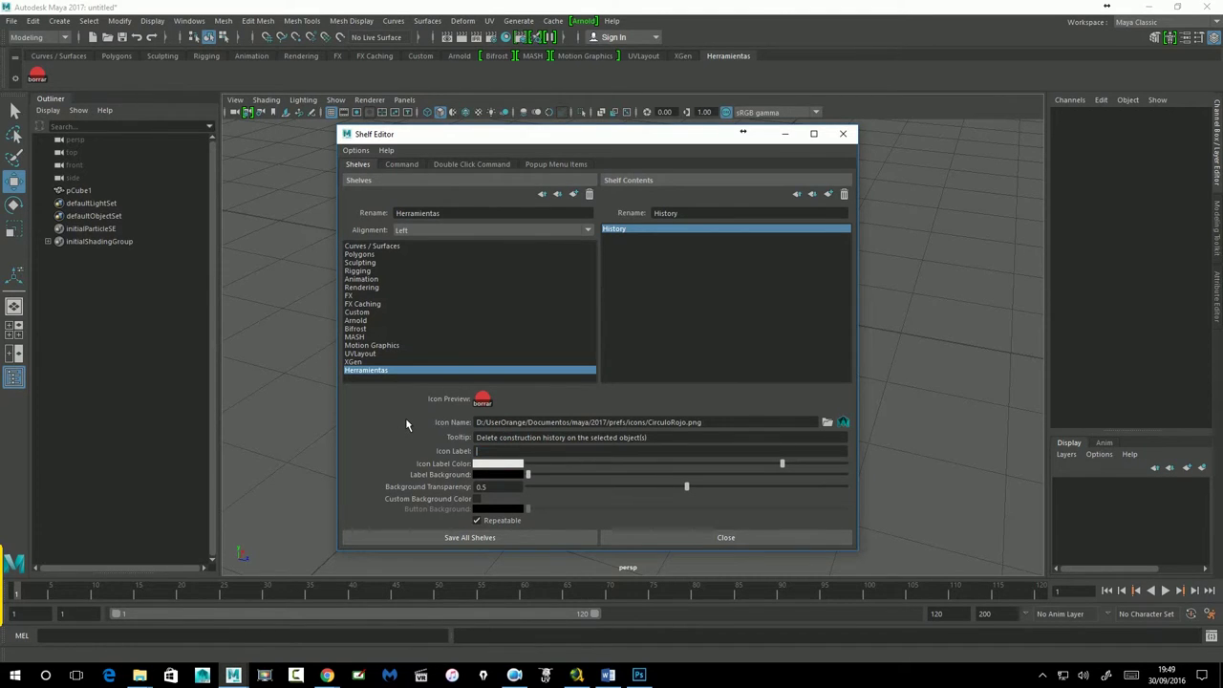
pyautogui.click(728, 425)
# Adjust label colour and label background, set Background Transparency 0.0, and enable Custom Background Color
pyautogui.moveTo(755, 465)
pyautogui.mouseDown()
pyautogui.moveTo(597, 465)
pyautogui.moveTo(757, 464)
pyautogui.mouseUp()
pyautogui.moveTo(528, 475)
pyautogui.mouseDown()
pyautogui.moveTo(717, 487)
pyautogui.moveTo(494, 470)
pyautogui.mouseUp()
pyautogui.moveTo(545, 489); pyautogui.dragTo(521, 491)
pyautogui.press('Return')
pyautogui.click(477, 500)
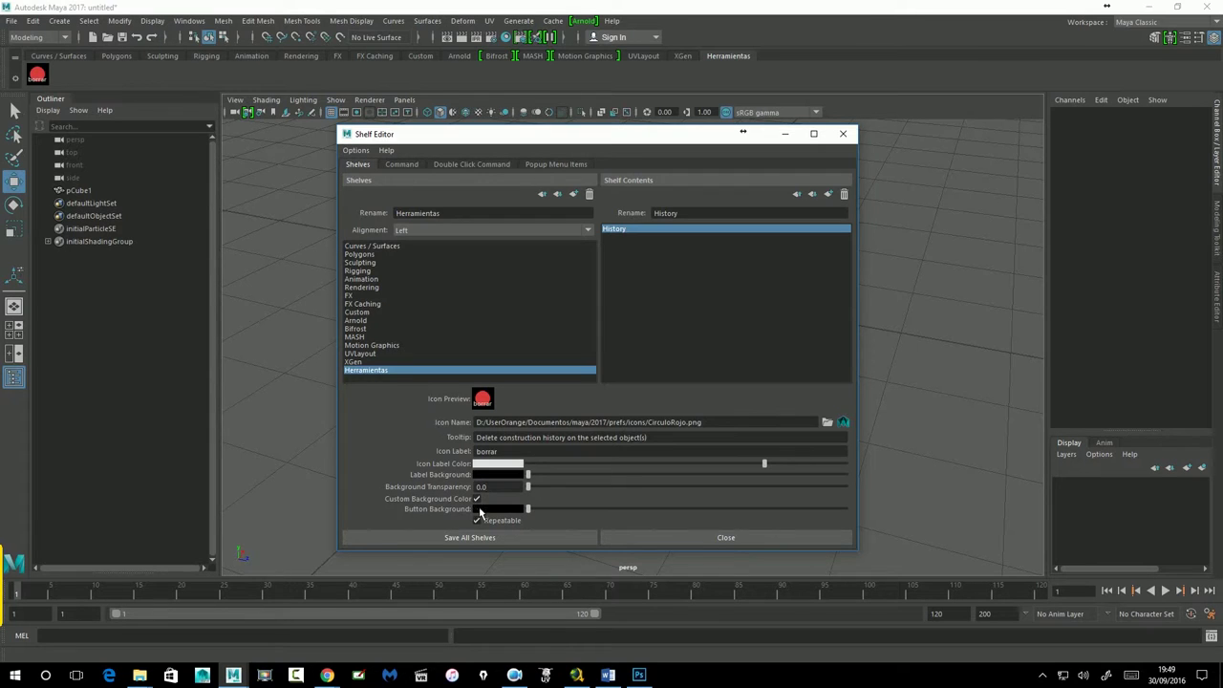
pyautogui.moveTo(528, 475); pyautogui.dragTo(625, 475)
# Try a yellow label background, red and blue label colours, and 0.6 background transparency
pyautogui.click(489, 473)
pyautogui.click(459, 441)
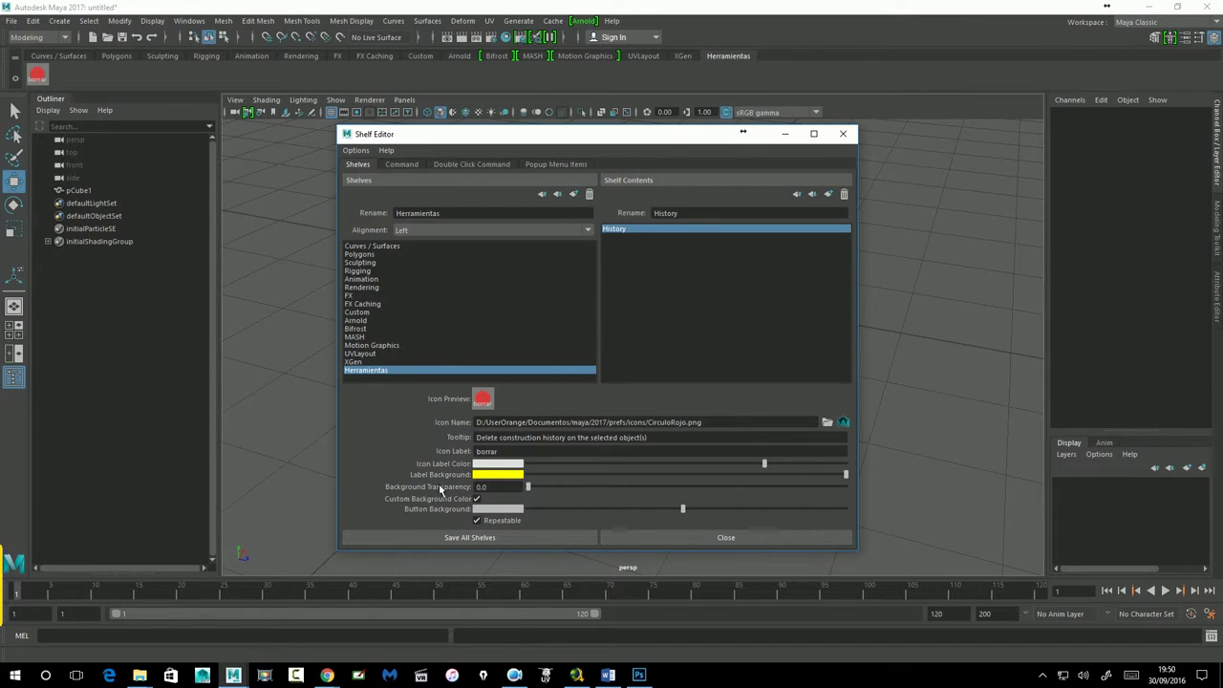
pyautogui.moveTo(778, 478)
pyautogui.mouseDown()
pyautogui.moveTo(684, 489)
pyautogui.moveTo(705, 461)
pyautogui.moveTo(517, 474)
pyautogui.mouseUp()
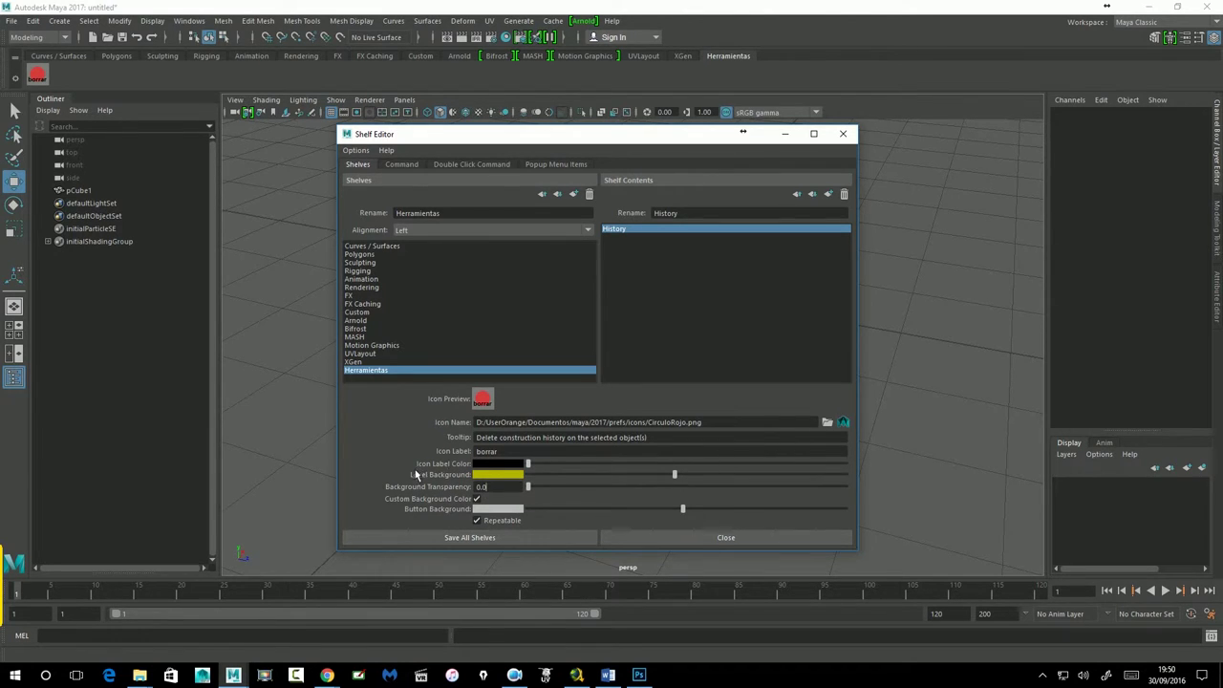
pyautogui.moveTo(545, 468); pyautogui.dragTo(490, 463)
pyautogui.click(497, 464)
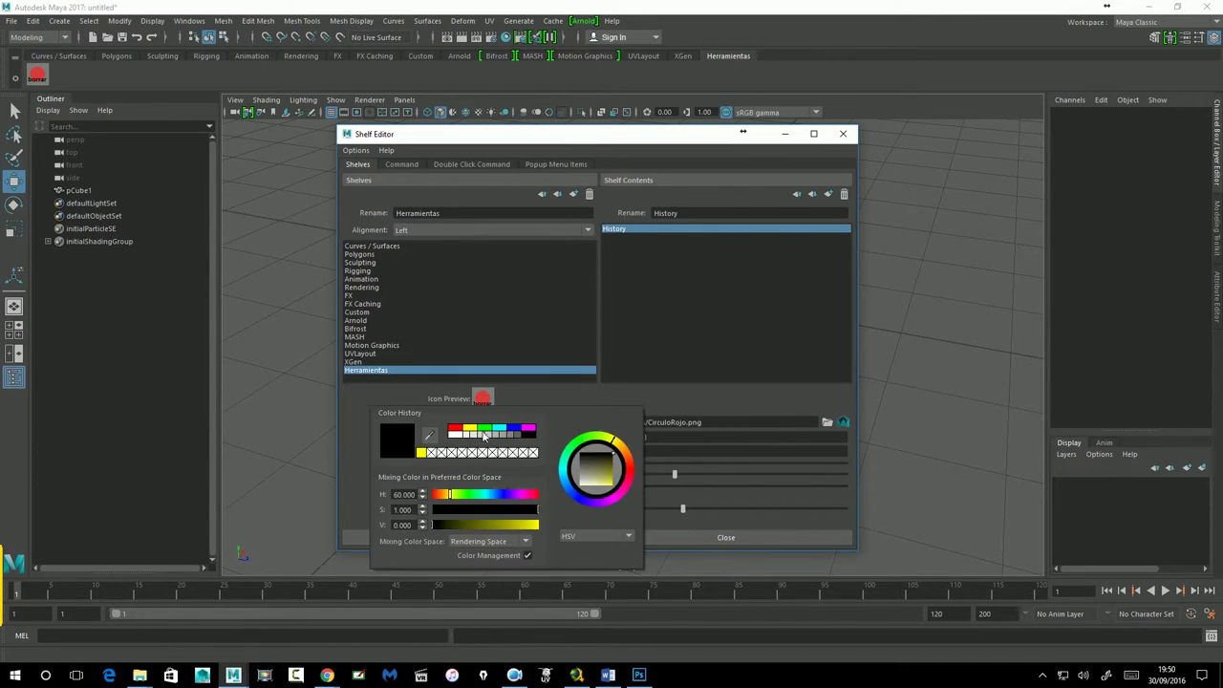
pyautogui.click(457, 429)
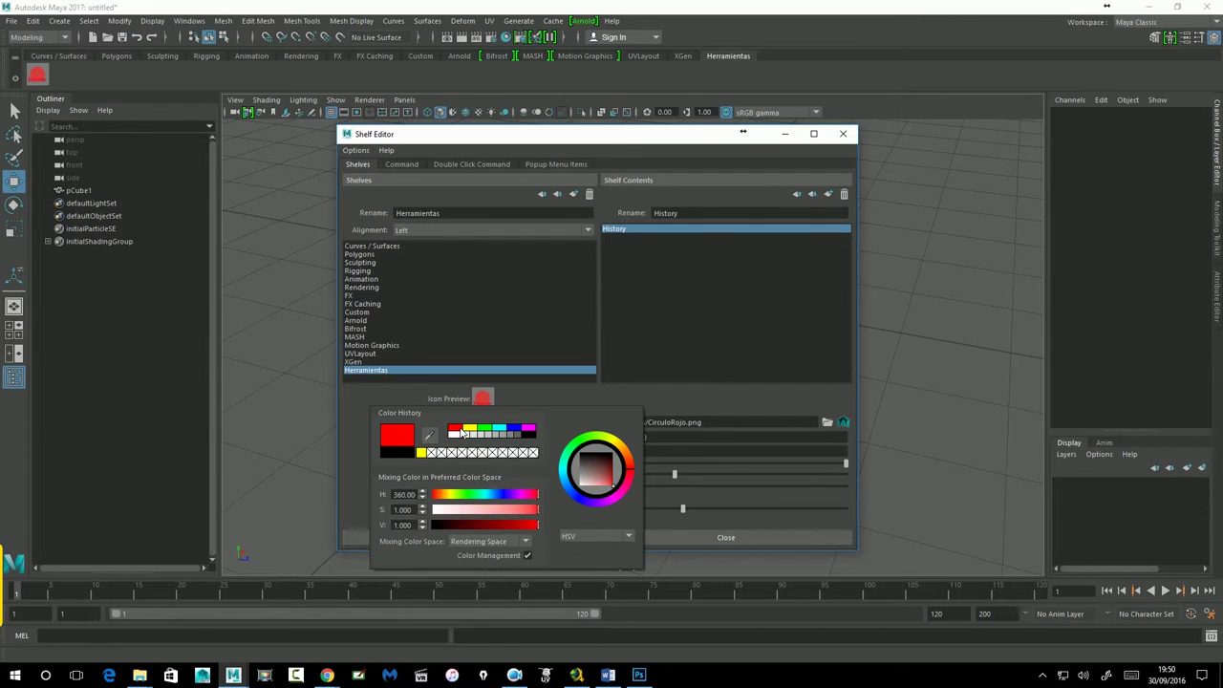
pyautogui.click(516, 432)
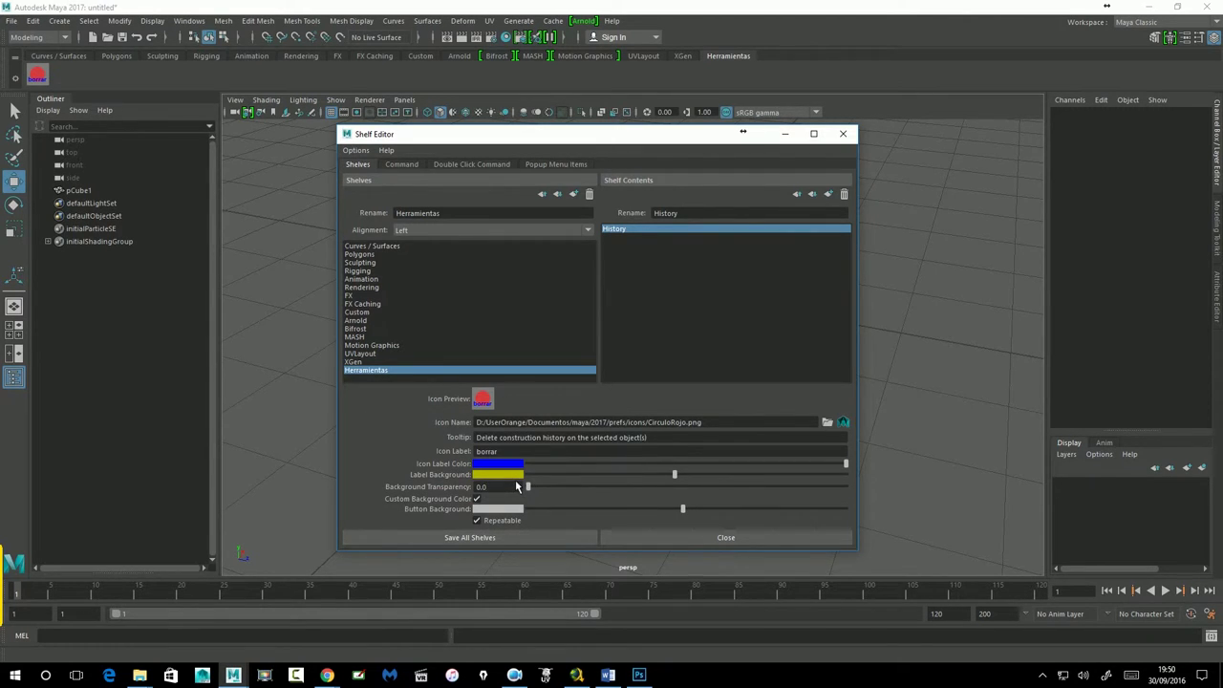
pyautogui.moveTo(537, 494); pyautogui.dragTo(710, 495)
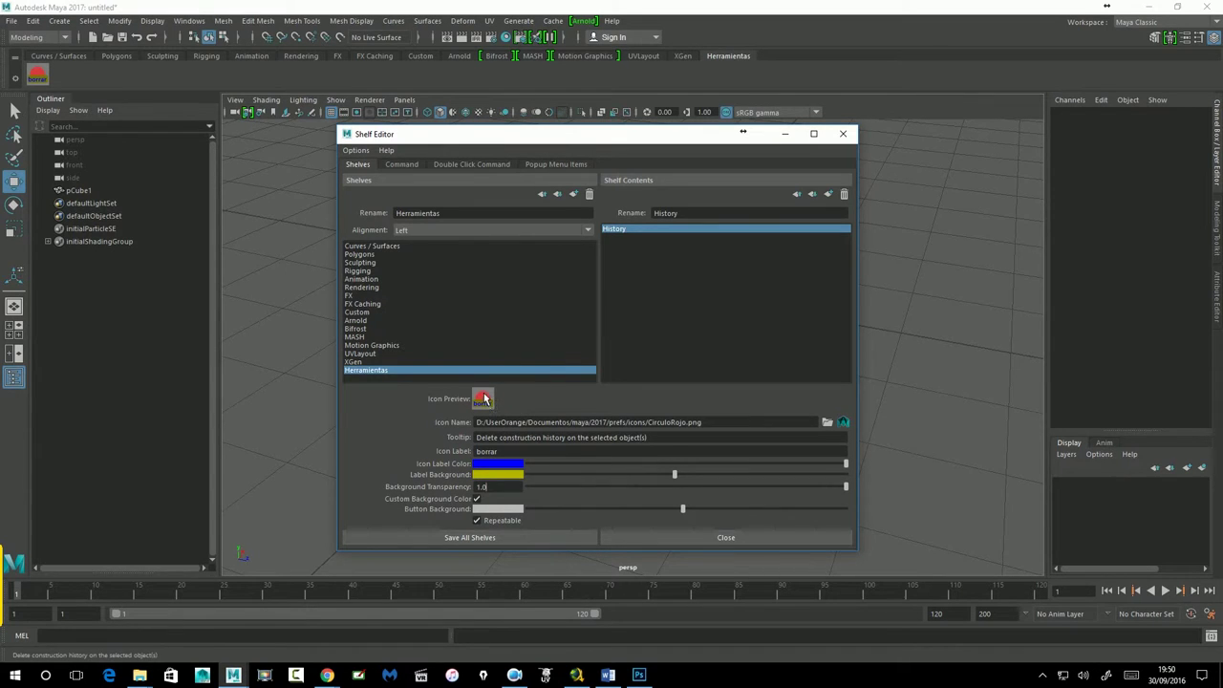
# Give the borrar button a white label on green and a black custom button background
pyautogui.click(497, 474)
pyautogui.click(479, 441)
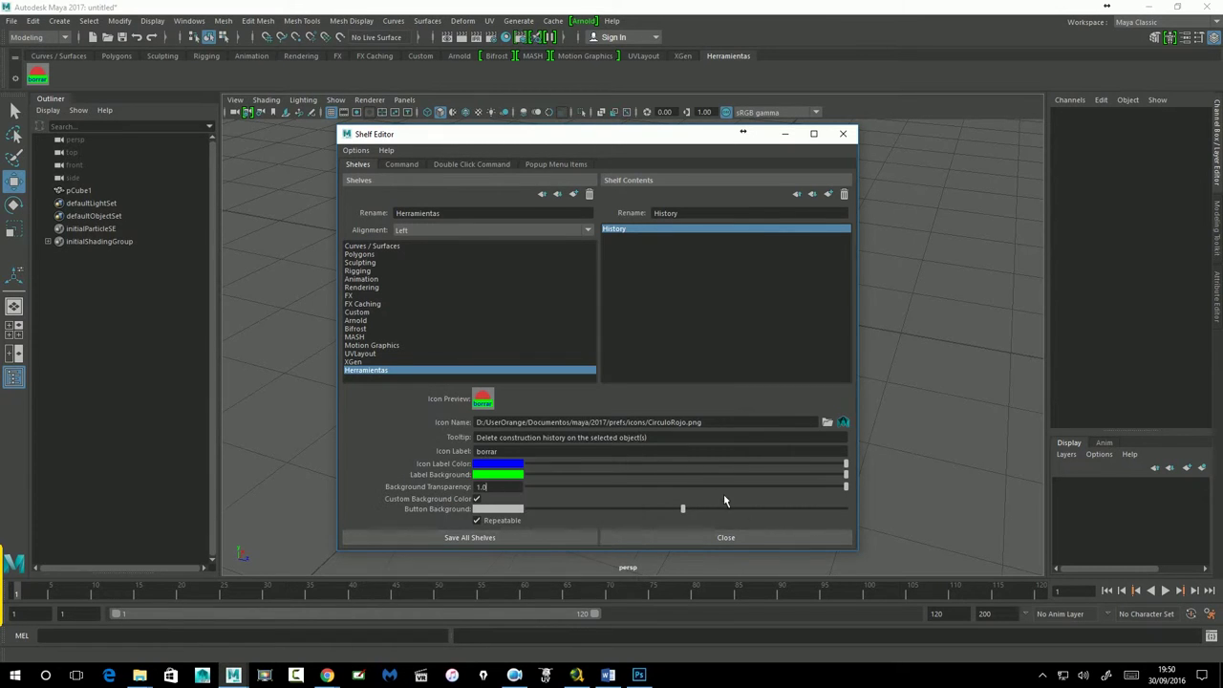
pyautogui.click(487, 464)
pyautogui.click(448, 438)
pyautogui.click(484, 507)
pyautogui.click(483, 505)
pyautogui.click(499, 508)
pyautogui.click(507, 509)
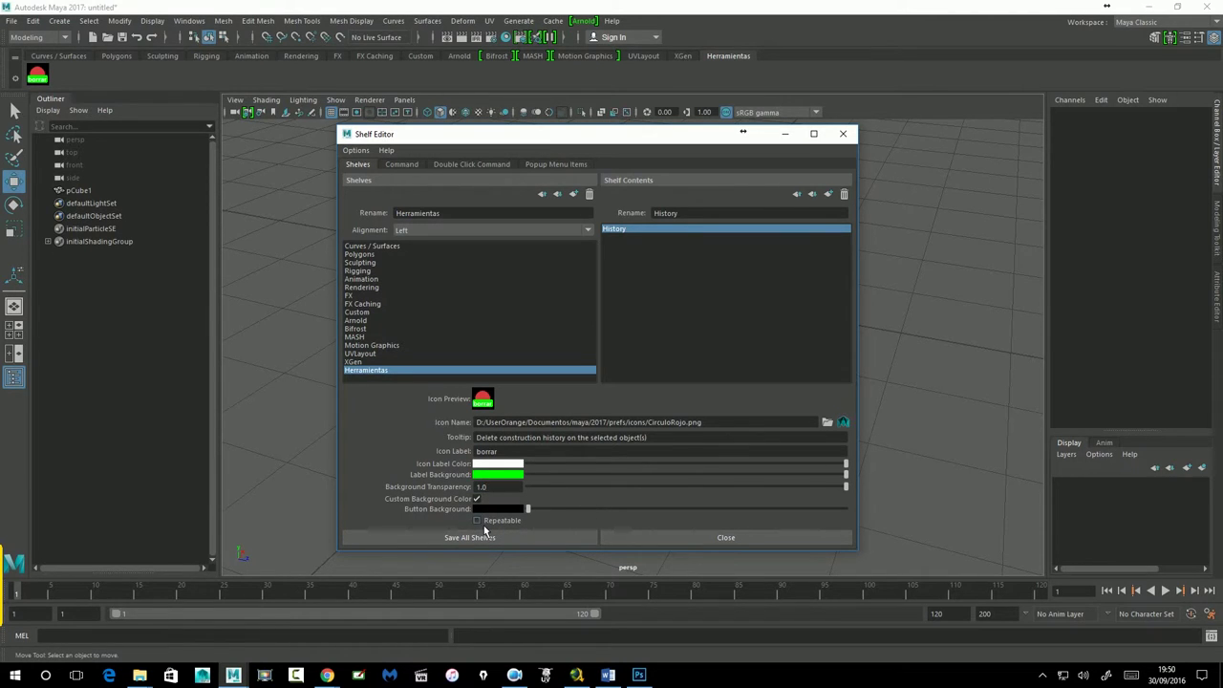
pyautogui.moveTo(528, 508)
pyautogui.mouseDown()
pyautogui.moveTo(658, 511)
pyautogui.moveTo(528, 510)
pyautogui.mouseUp()
# Save all shelves and open the borrar button in the Shelf Editor
pyautogui.click(521, 537)
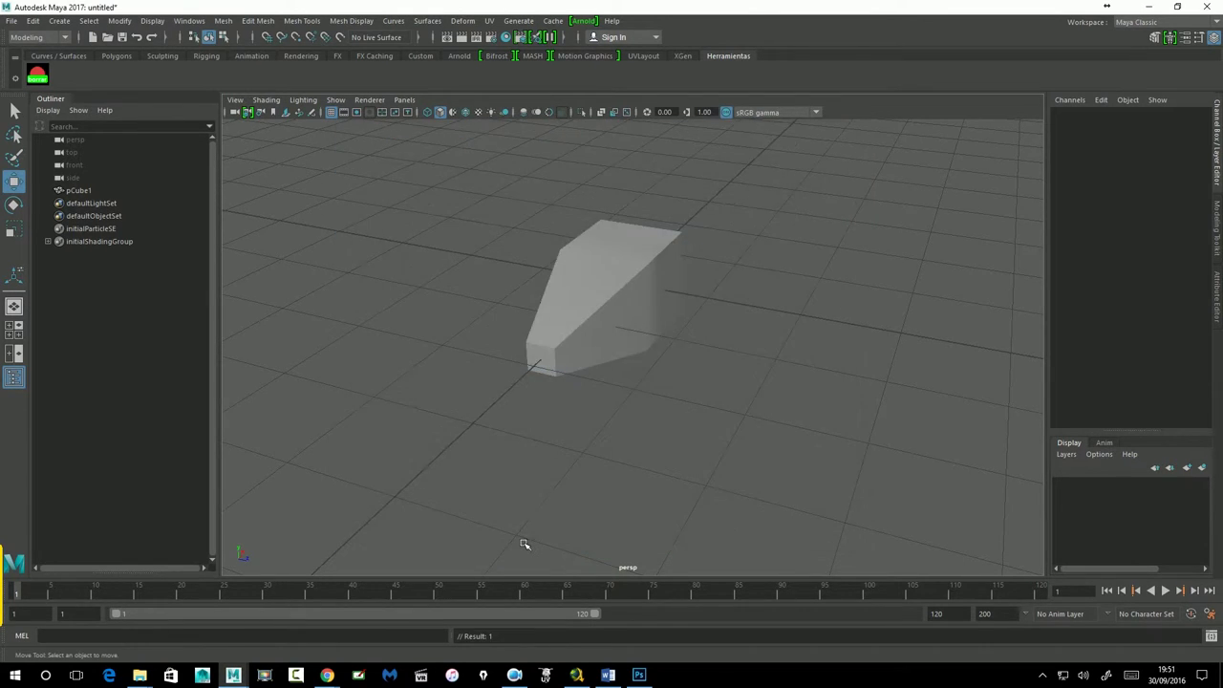
pyautogui.rightClick(38, 76)
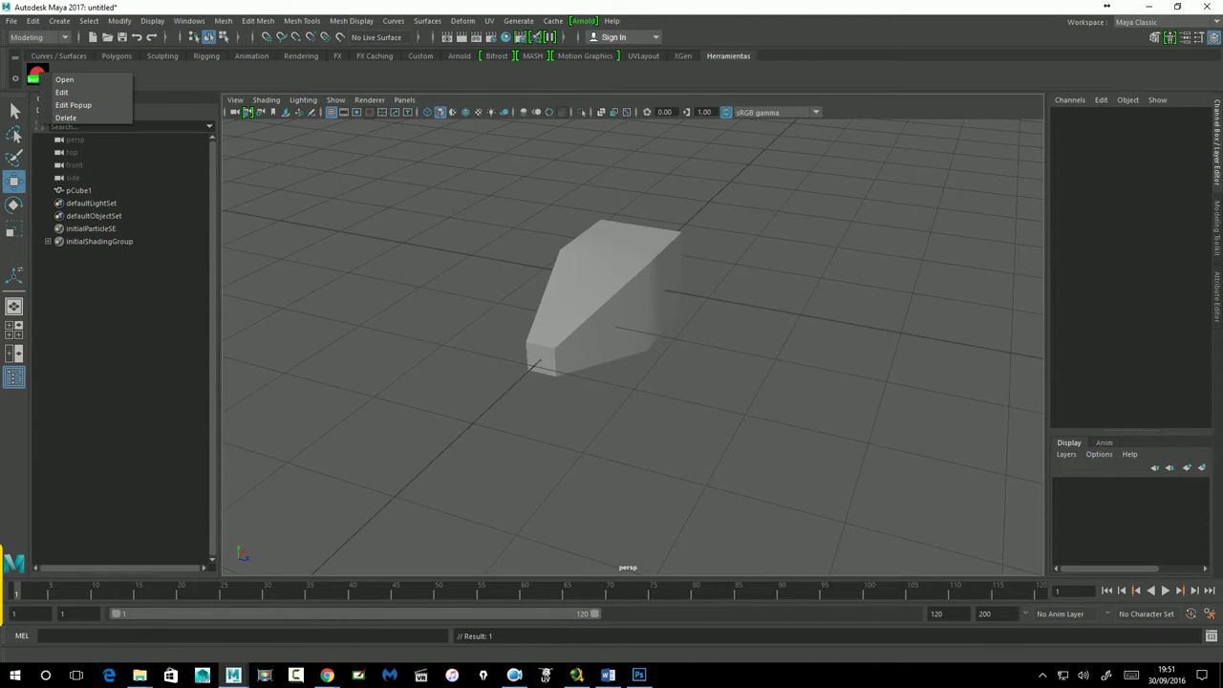
pyautogui.click(72, 95)
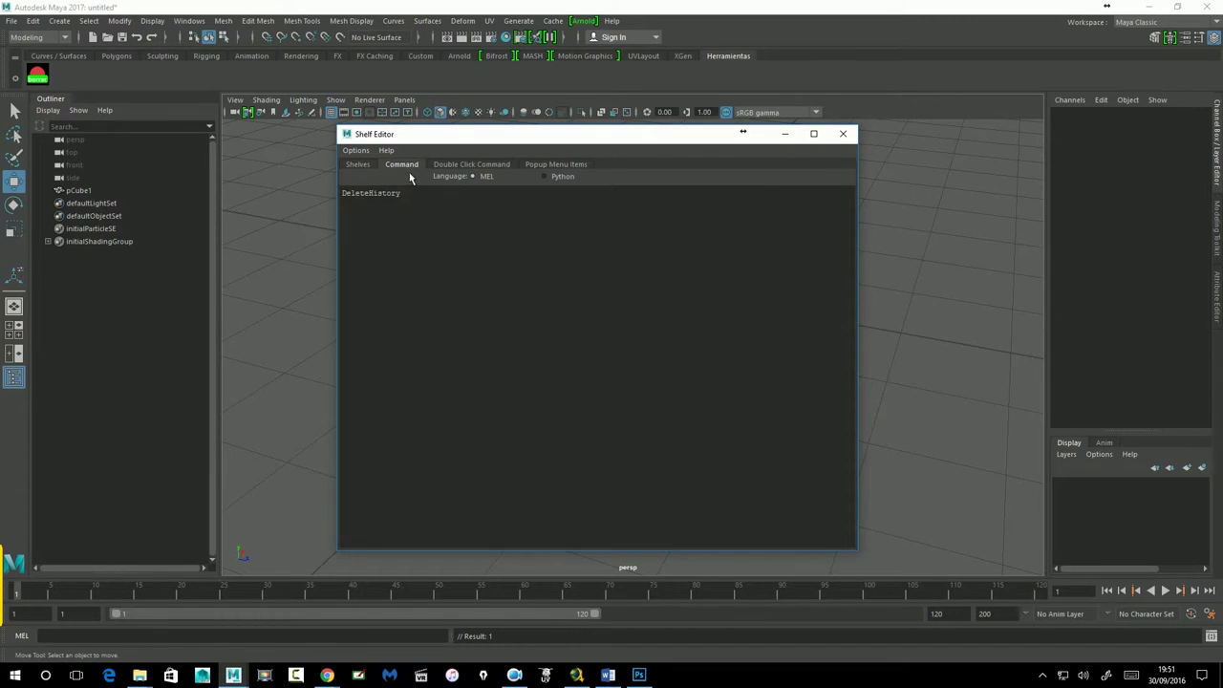
# Review the button's DeleteHistory command in the Shelf Editor, leaving it unchanged, and close the editor
pyautogui.click(361, 168)
pyautogui.click(408, 168)
pyautogui.moveTo(418, 203); pyautogui.dragTo(326, 200)
pyautogui.click(446, 360)
pyautogui.moveTo(406, 193); pyautogui.dragTo(342, 193)
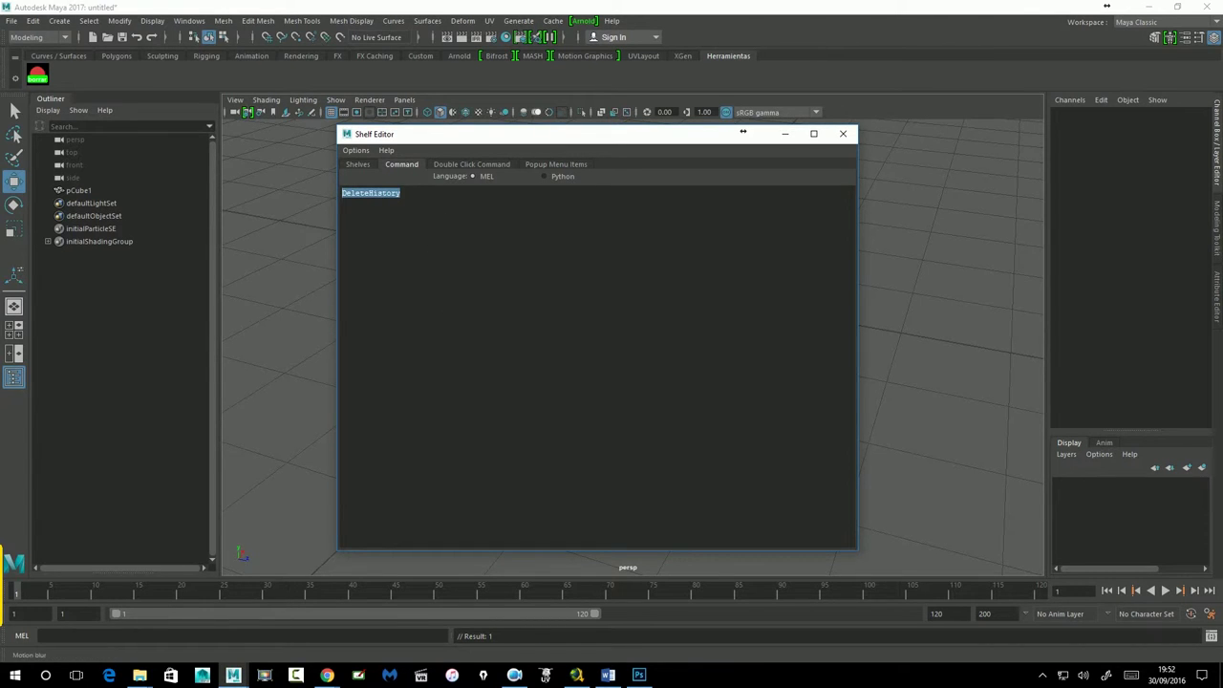
pyautogui.moveTo(543, 141); pyautogui.dragTo(466, 148)
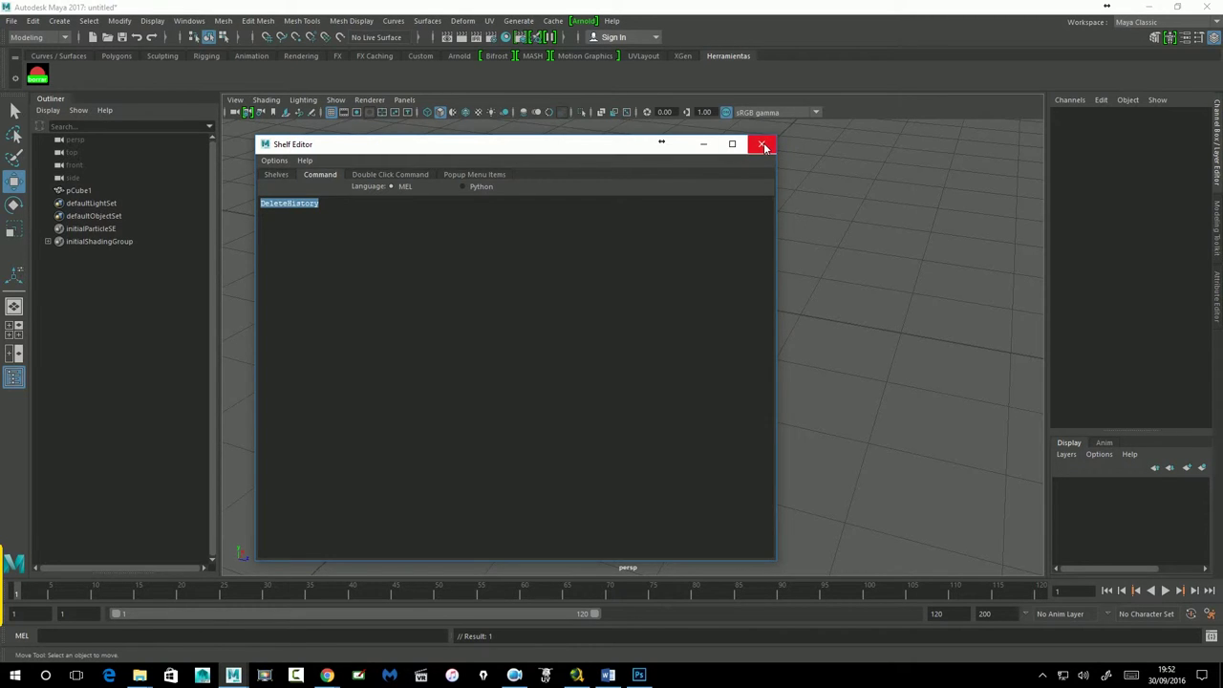
pyautogui.click(762, 144)
# Delete the cube and open an enlarged Script Editor
pyautogui.click(654, 298)
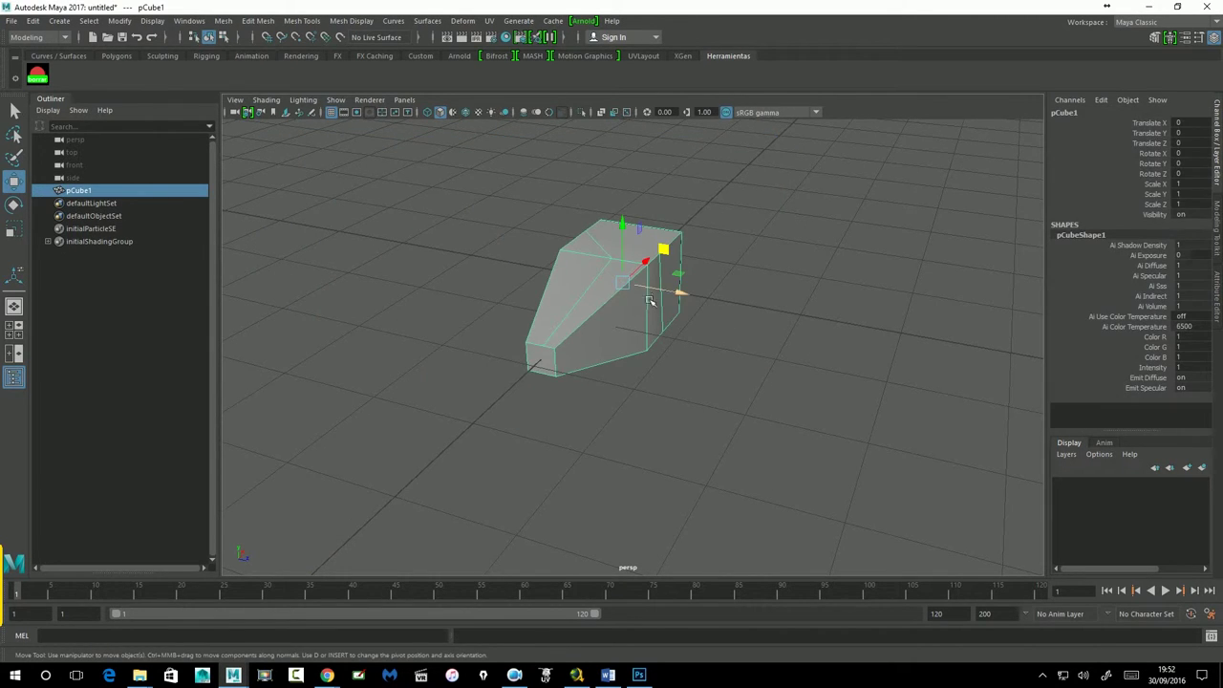
pyautogui.press('Delete')
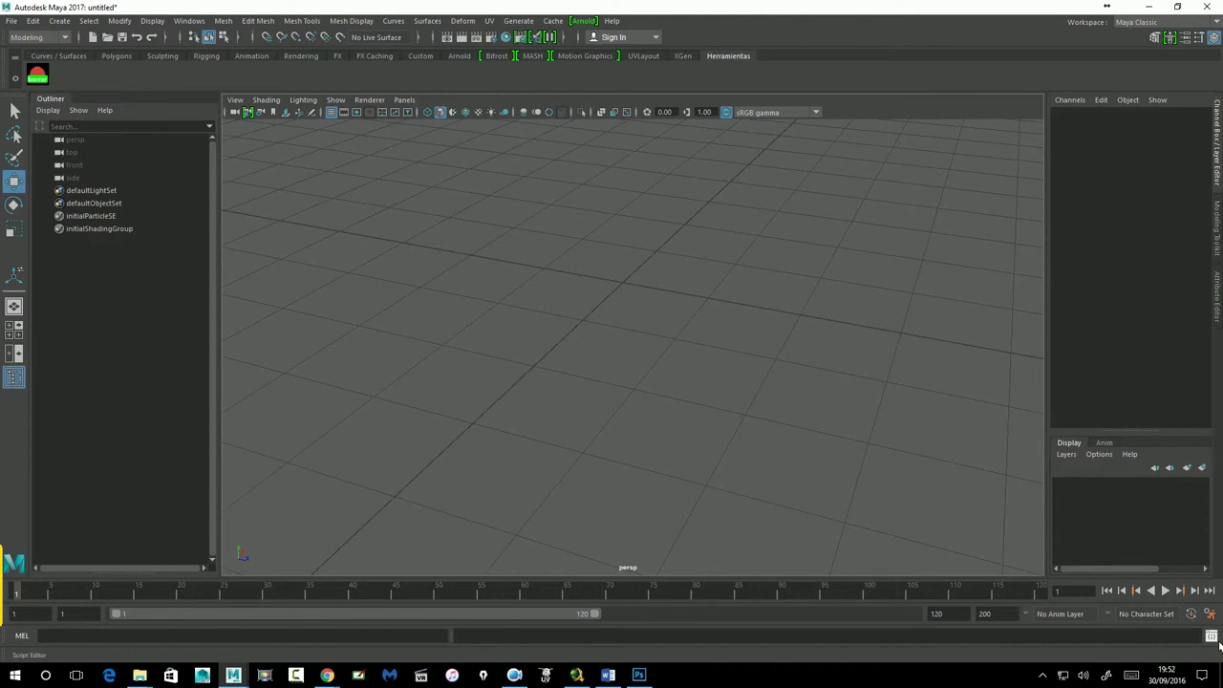
pyautogui.click(1211, 636)
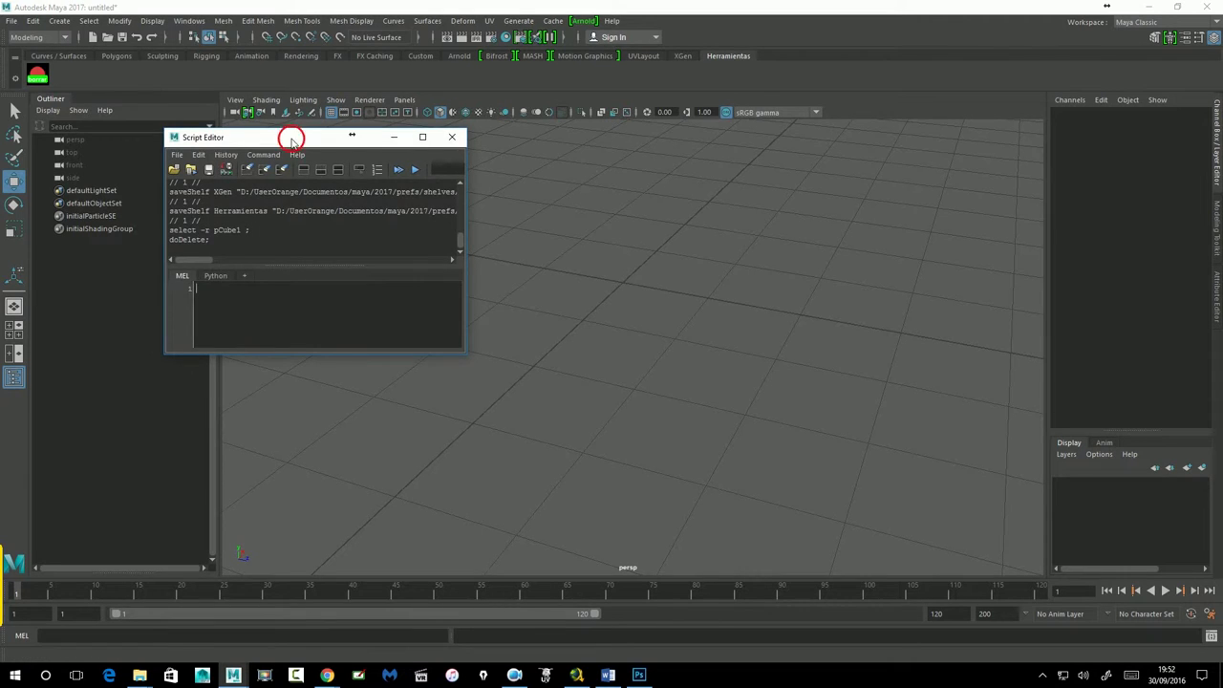
pyautogui.moveTo(293, 134); pyautogui.dragTo(406, 170)
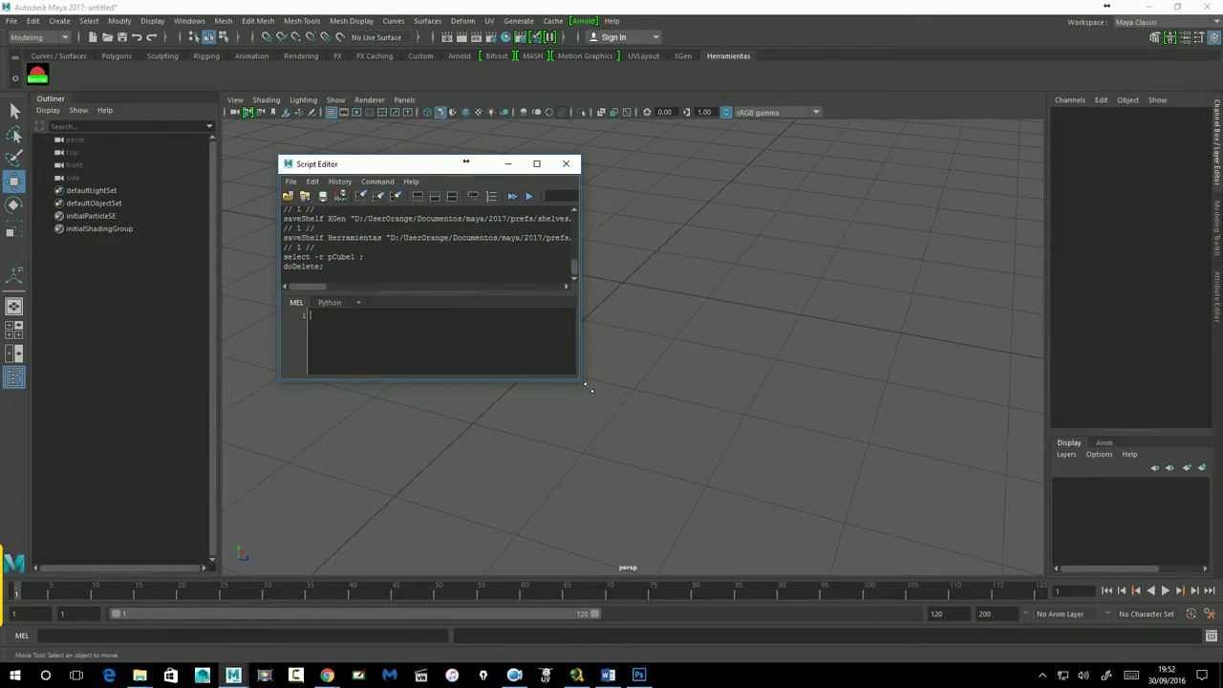
pyautogui.moveTo(580, 380); pyautogui.dragTo(938, 527)
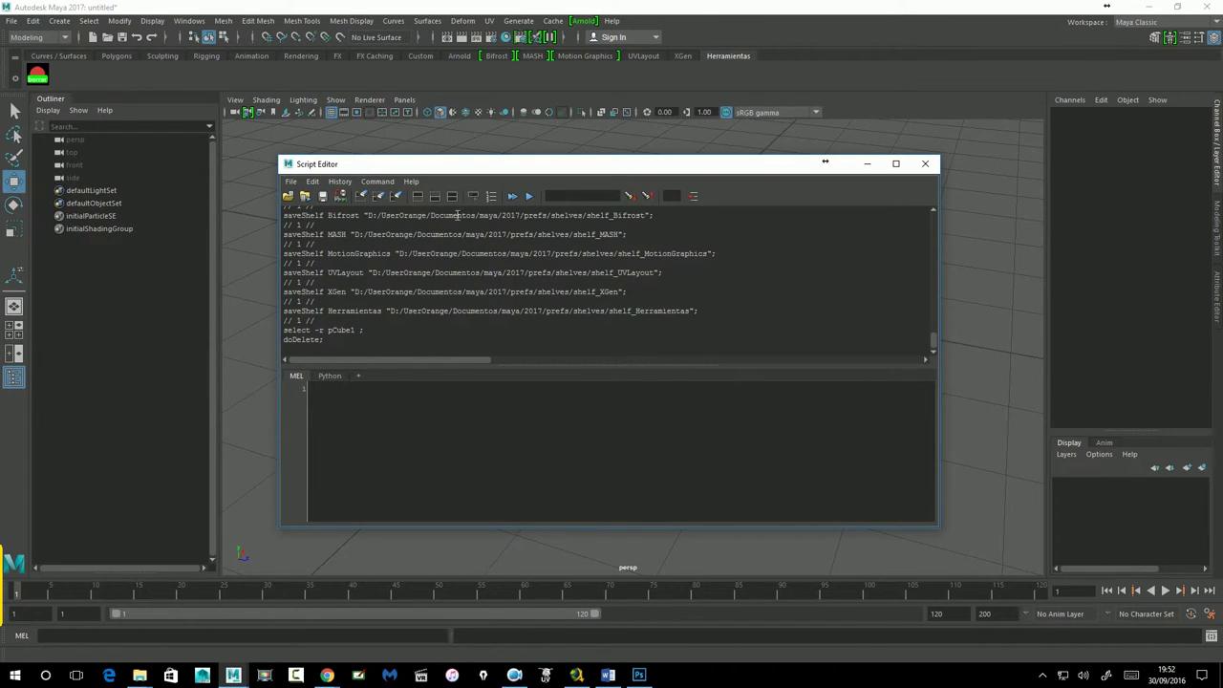
# Clear the Script Editor history and show the Polygons shelf
pyautogui.click(367, 201)
pyautogui.moveTo(433, 173); pyautogui.dragTo(488, 248)
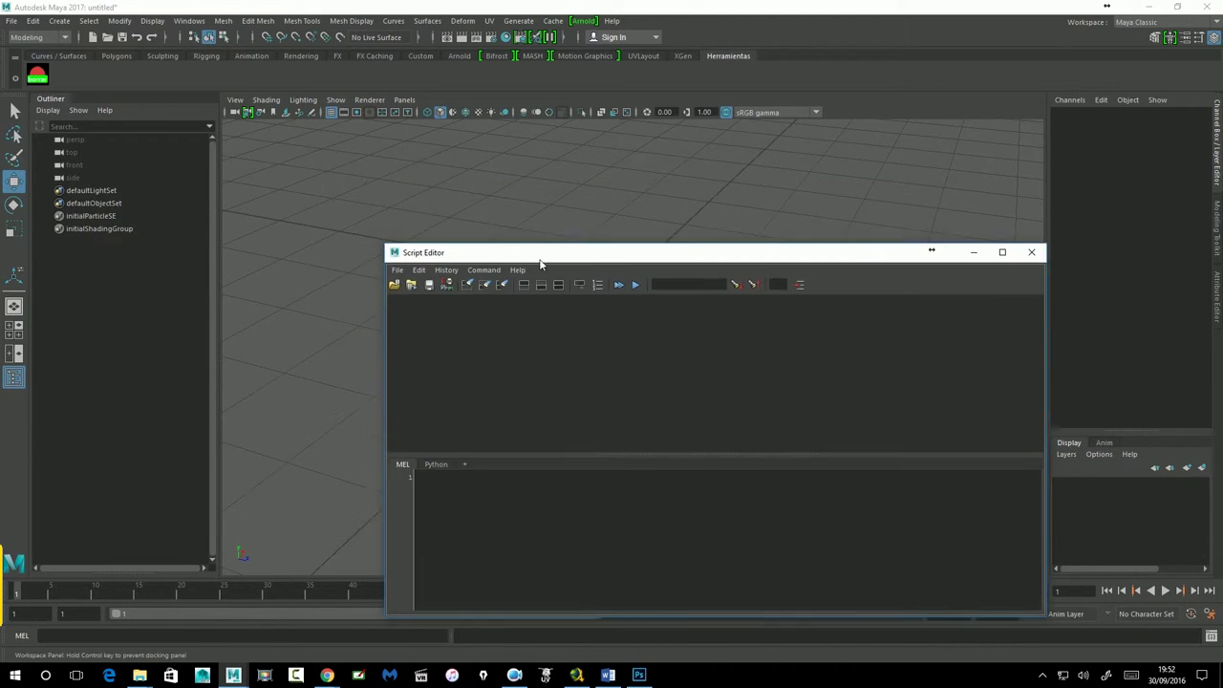
pyautogui.click(116, 57)
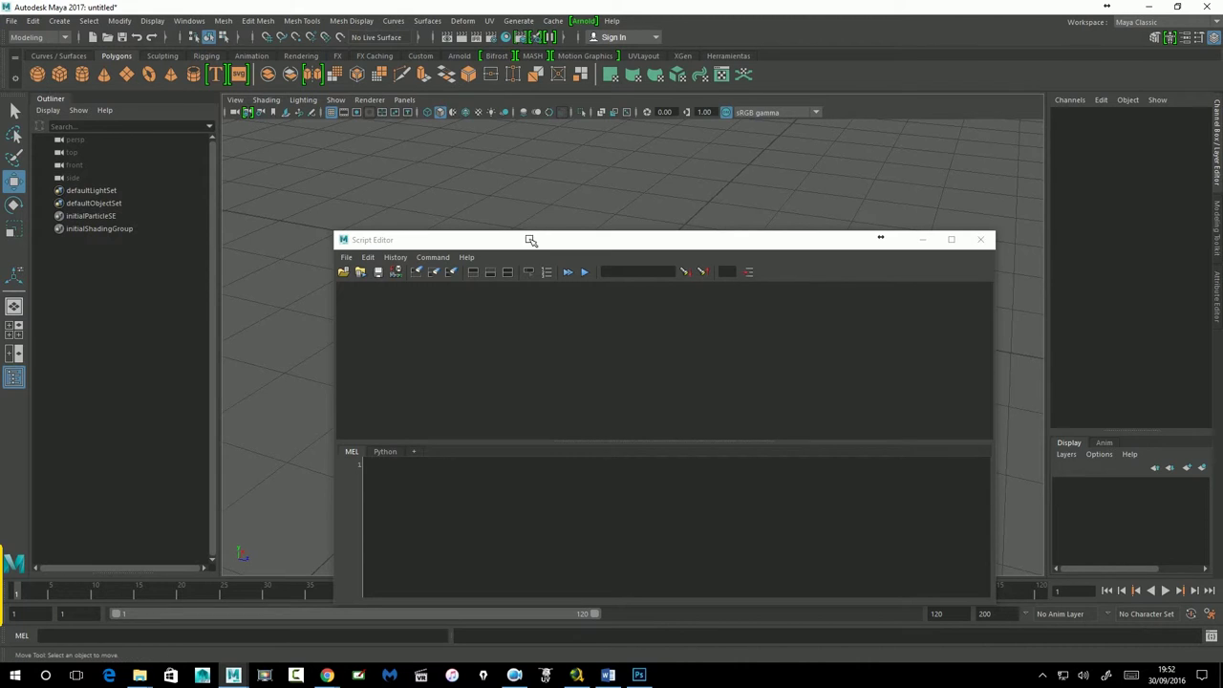
# Create pSphere1 from the Polygons shelf and scale it to -0.5 on X, Y and Z
pyautogui.moveTo(530, 240); pyautogui.dragTo(719, 232)
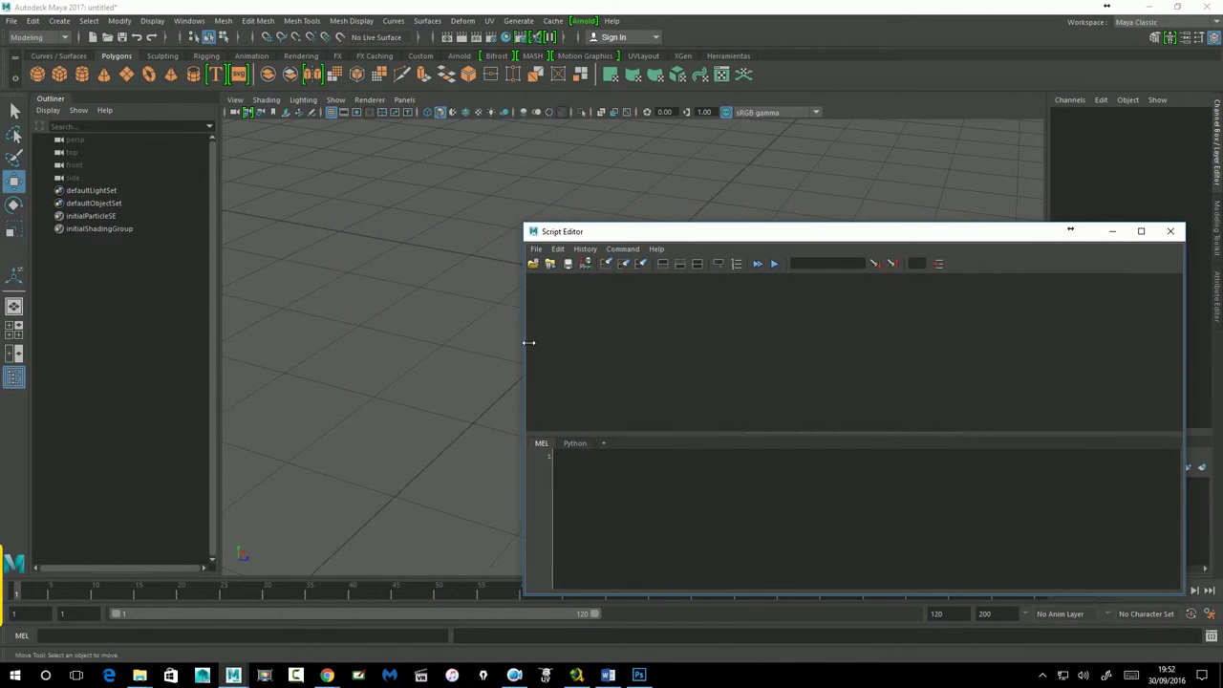
pyautogui.moveTo(529, 342); pyautogui.dragTo(785, 342)
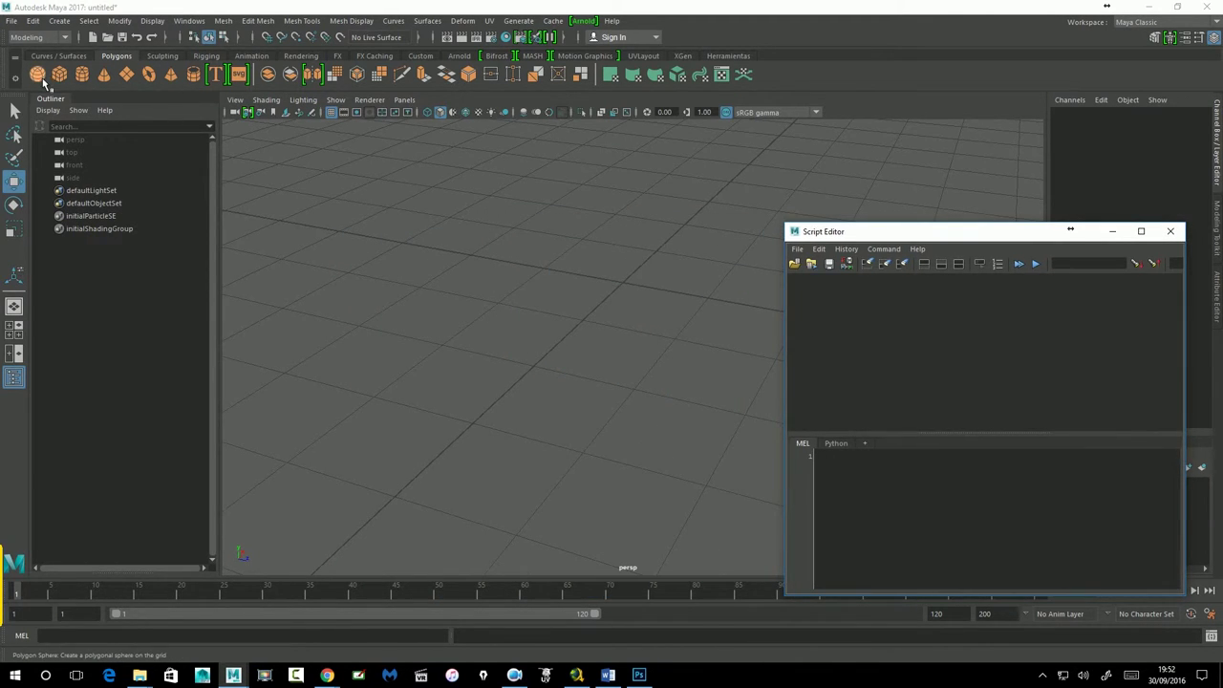
pyautogui.click(42, 79)
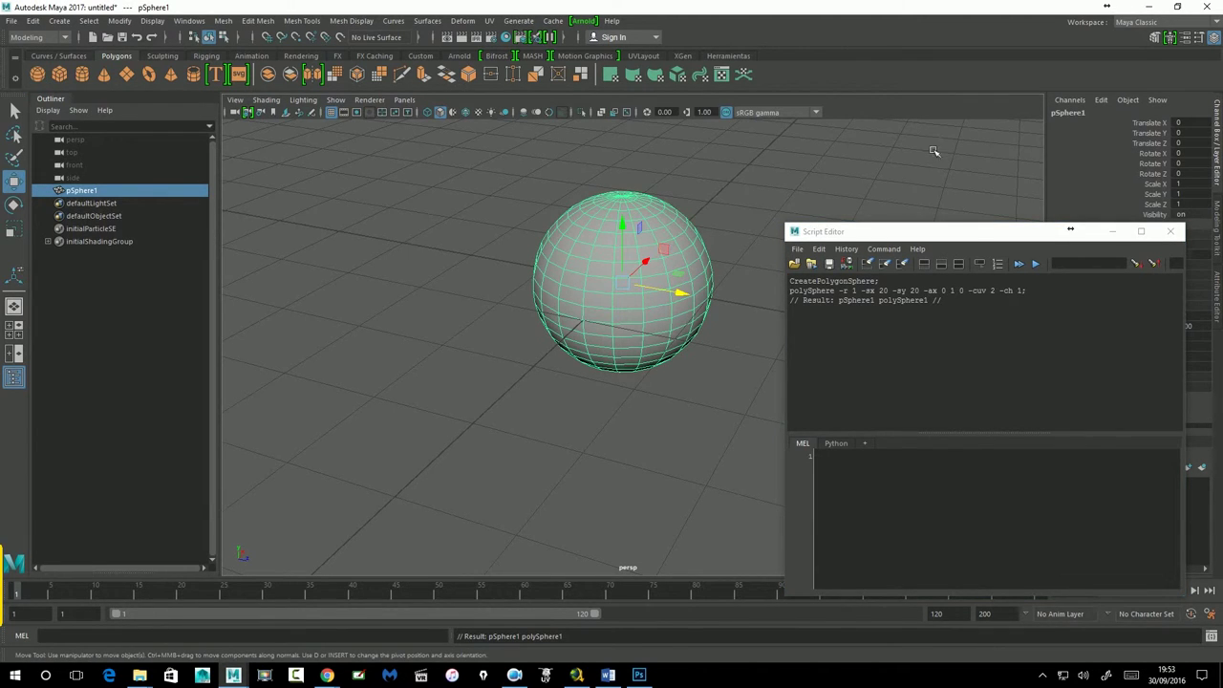
pyautogui.moveTo(975, 237)
pyautogui.mouseDown()
pyautogui.moveTo(777, 314)
pyautogui.moveTo(796, 371)
pyautogui.mouseUp()
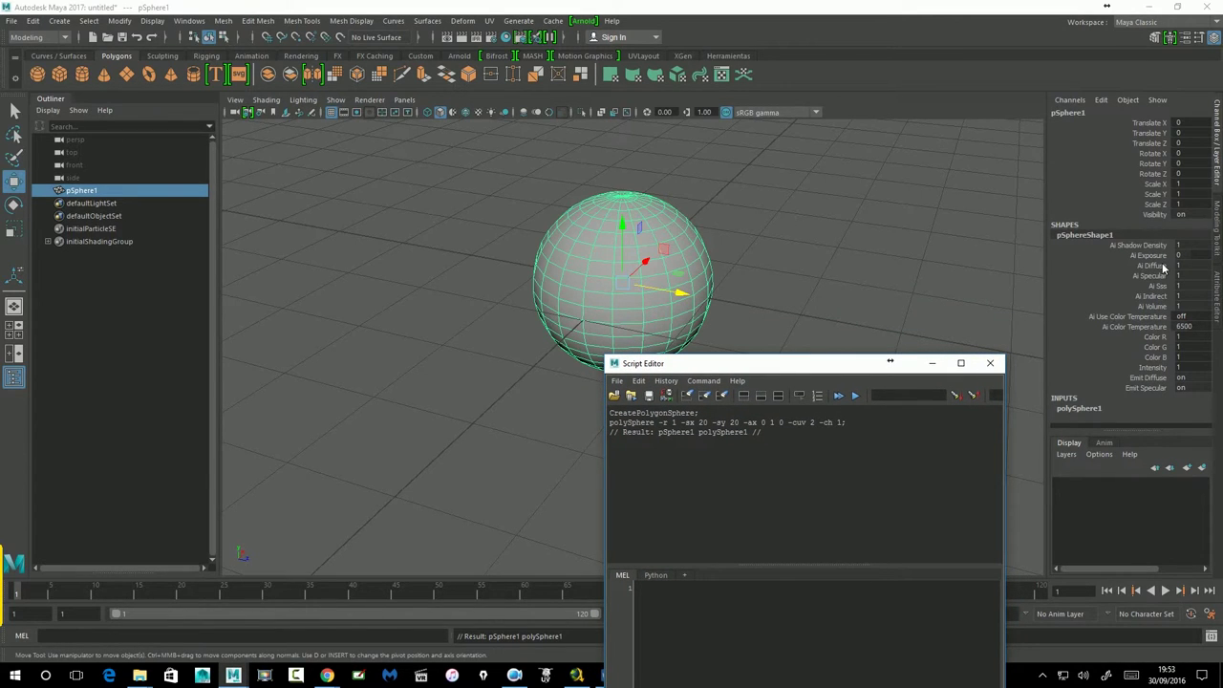
pyautogui.click(1159, 184)
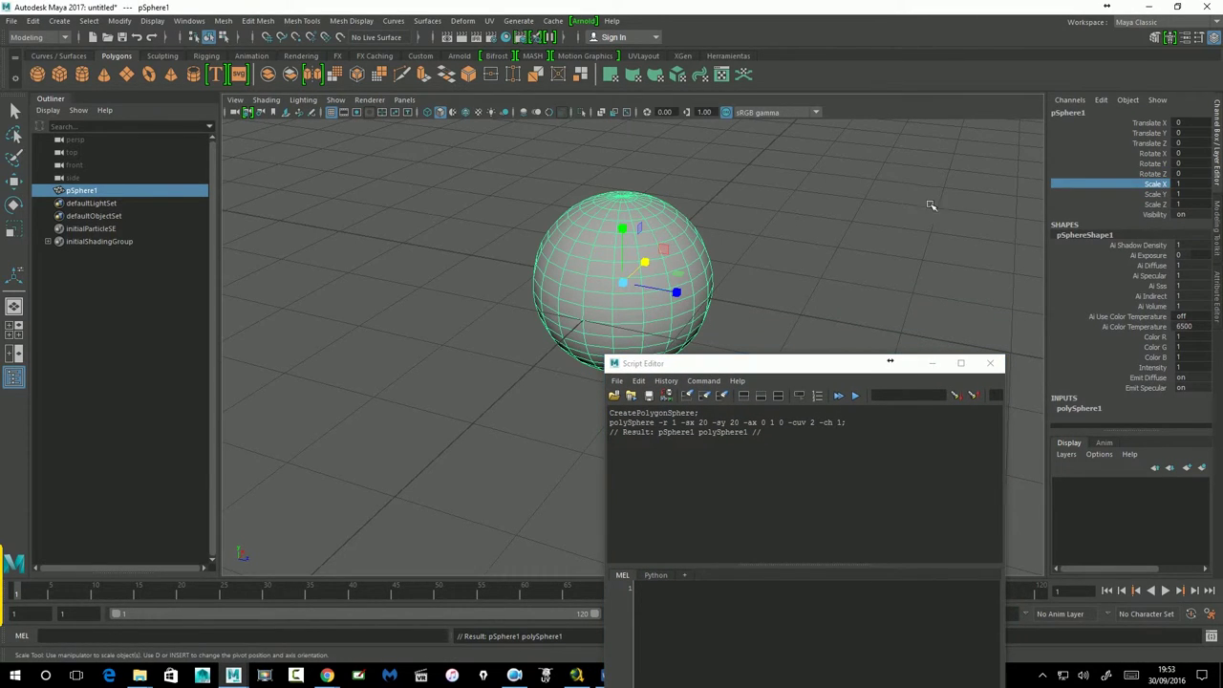
pyautogui.keyDown('shift'); pyautogui.click(1159, 204); pyautogui.keyUp('shift')
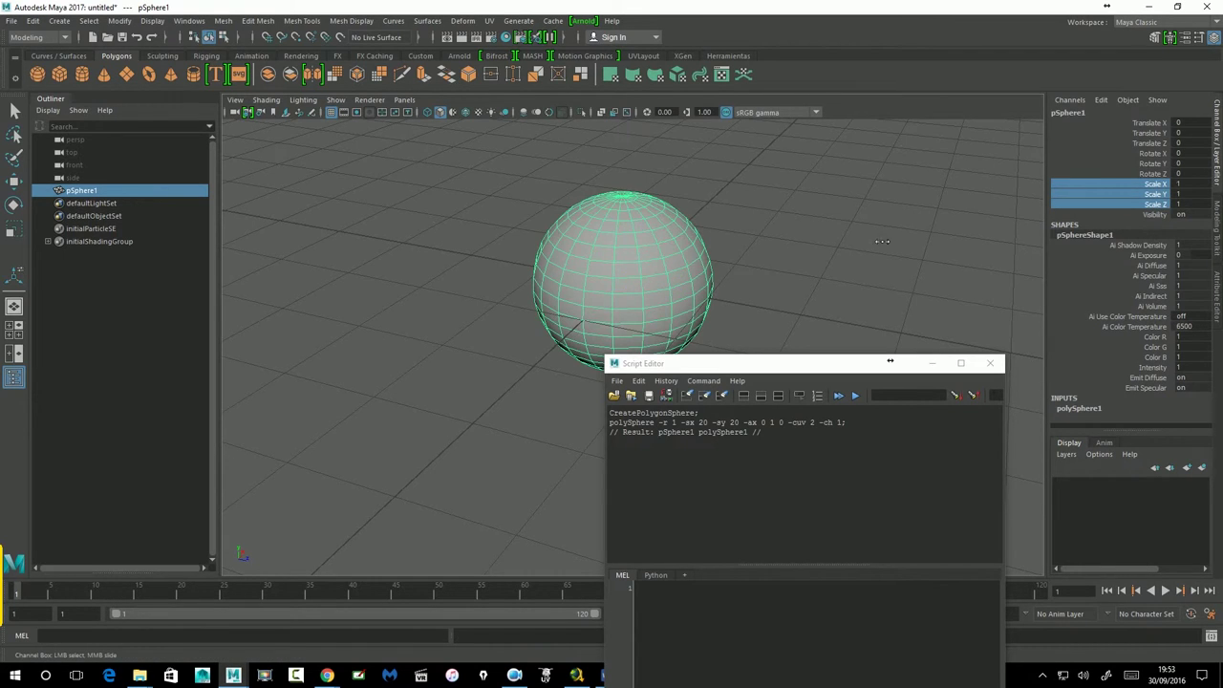
pyautogui.moveTo(882, 241); pyautogui.dragTo(874, 240, button='middle')
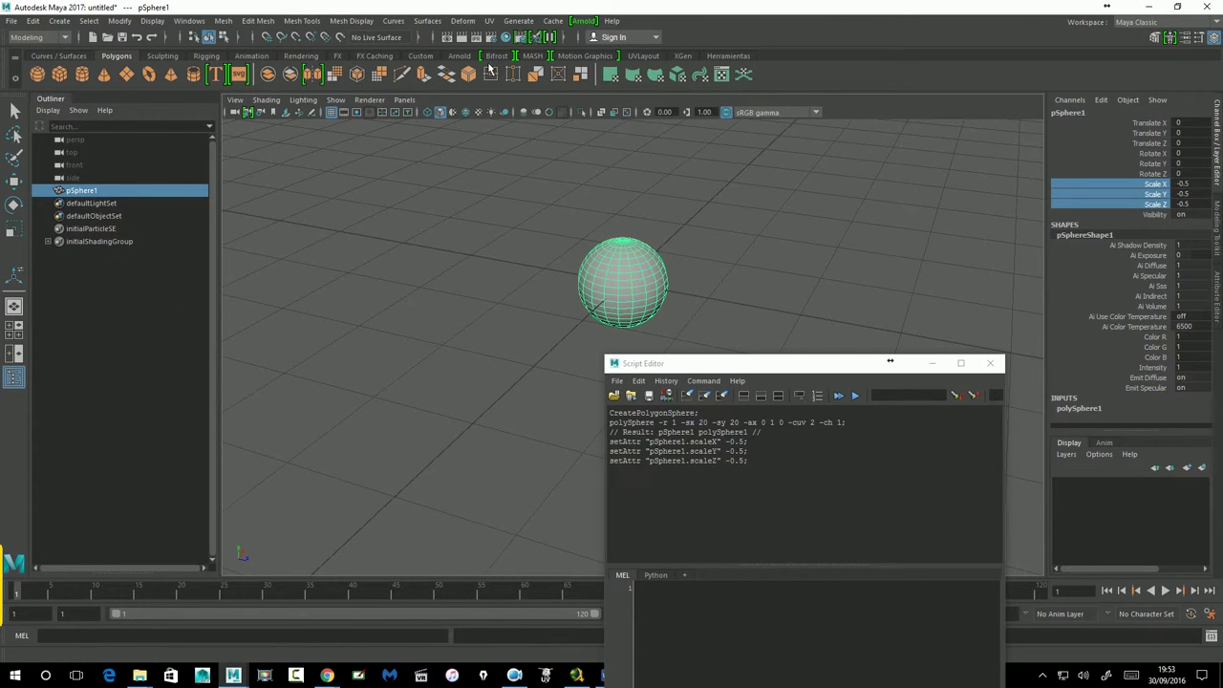
pyautogui.click(468, 58)
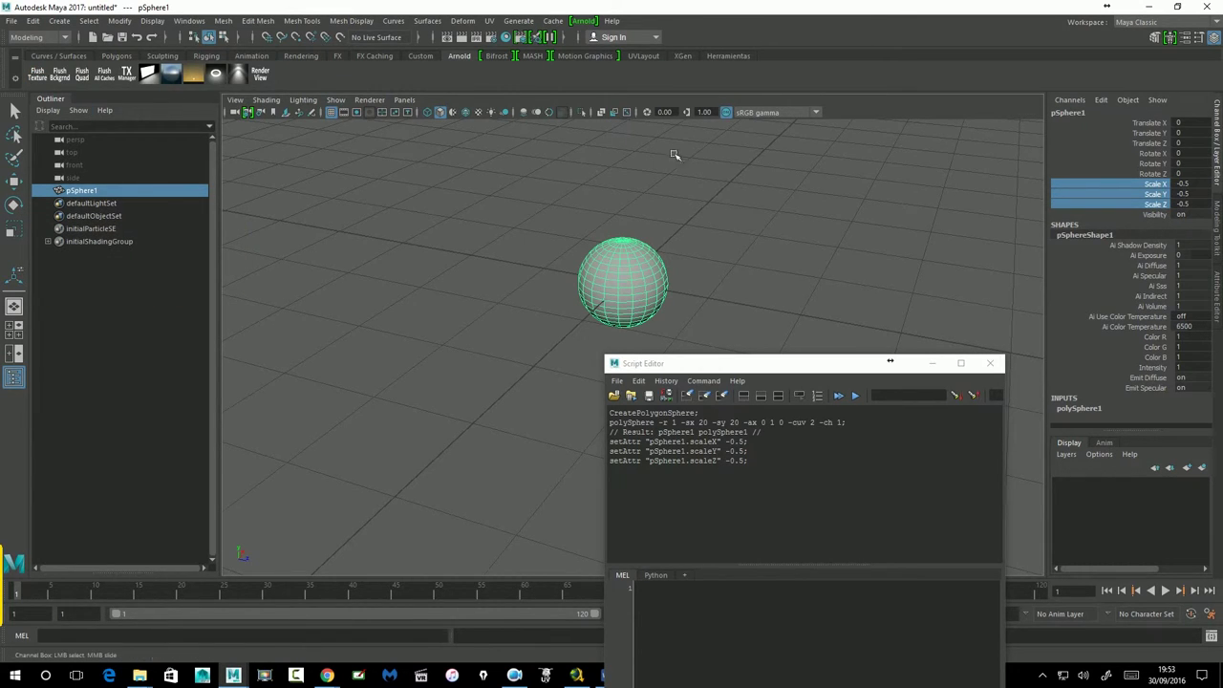
# Assign a new aiStandard Arnold shader to pSphere1 and set its colour to yellow (1 1 0)
pyautogui.rightClick(635, 250)
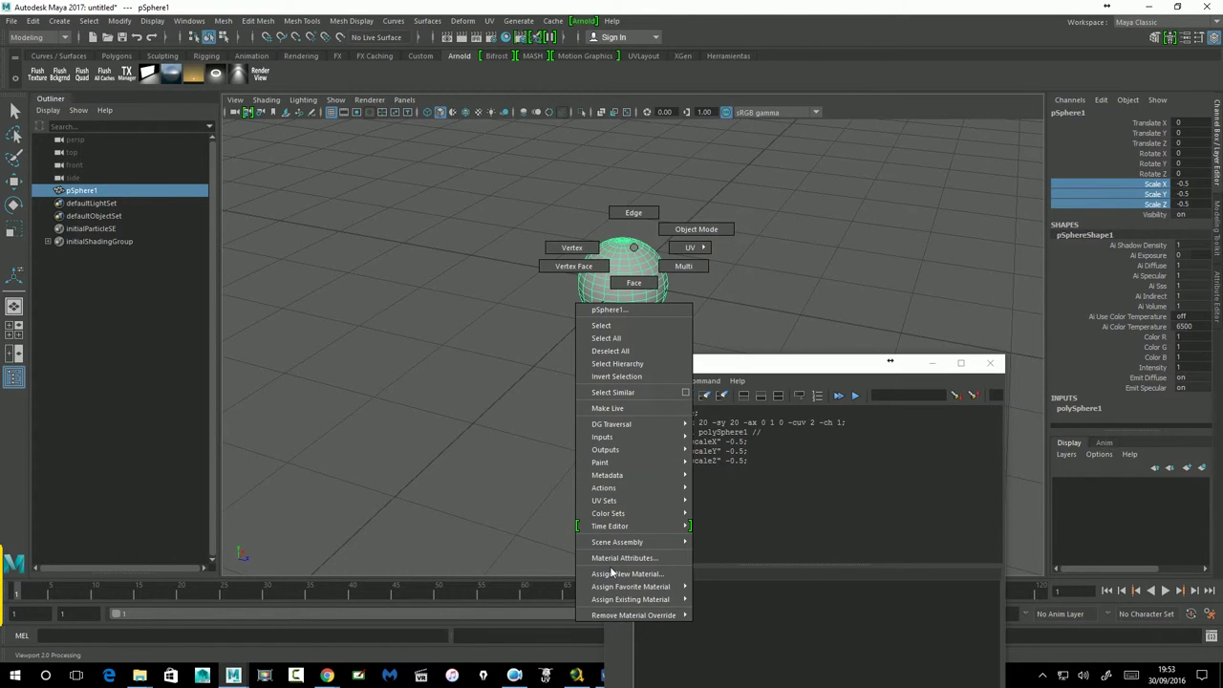
pyautogui.moveTo(630, 586)
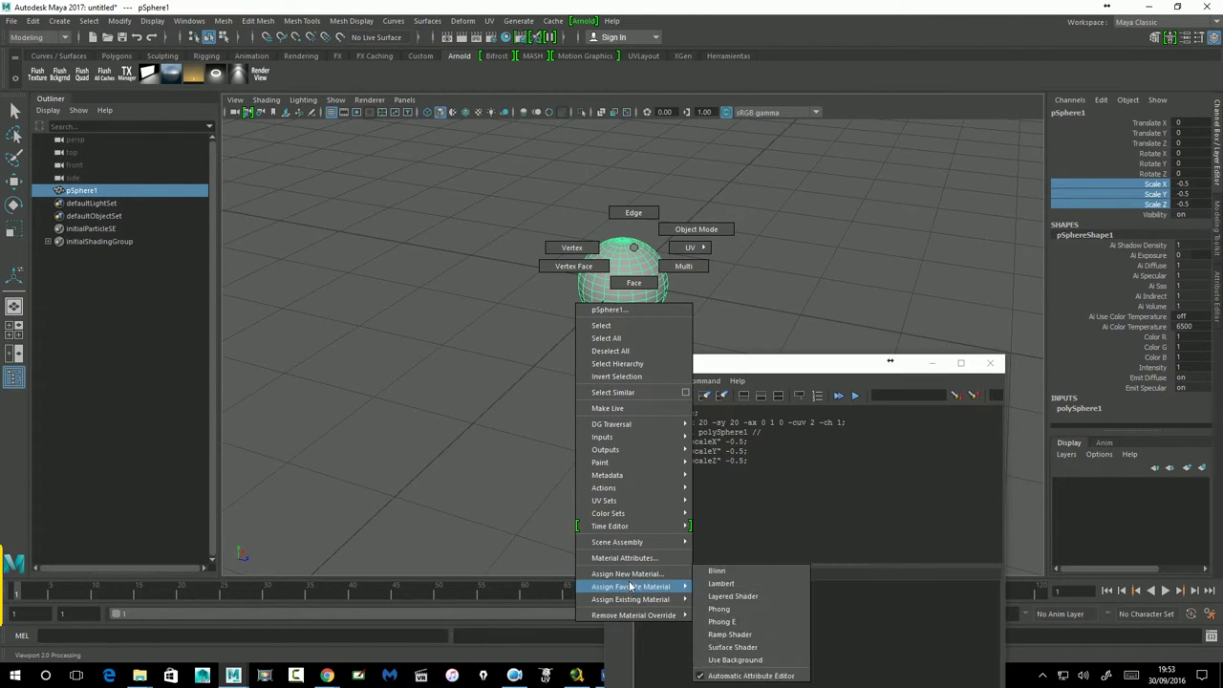
pyautogui.click(626, 573)
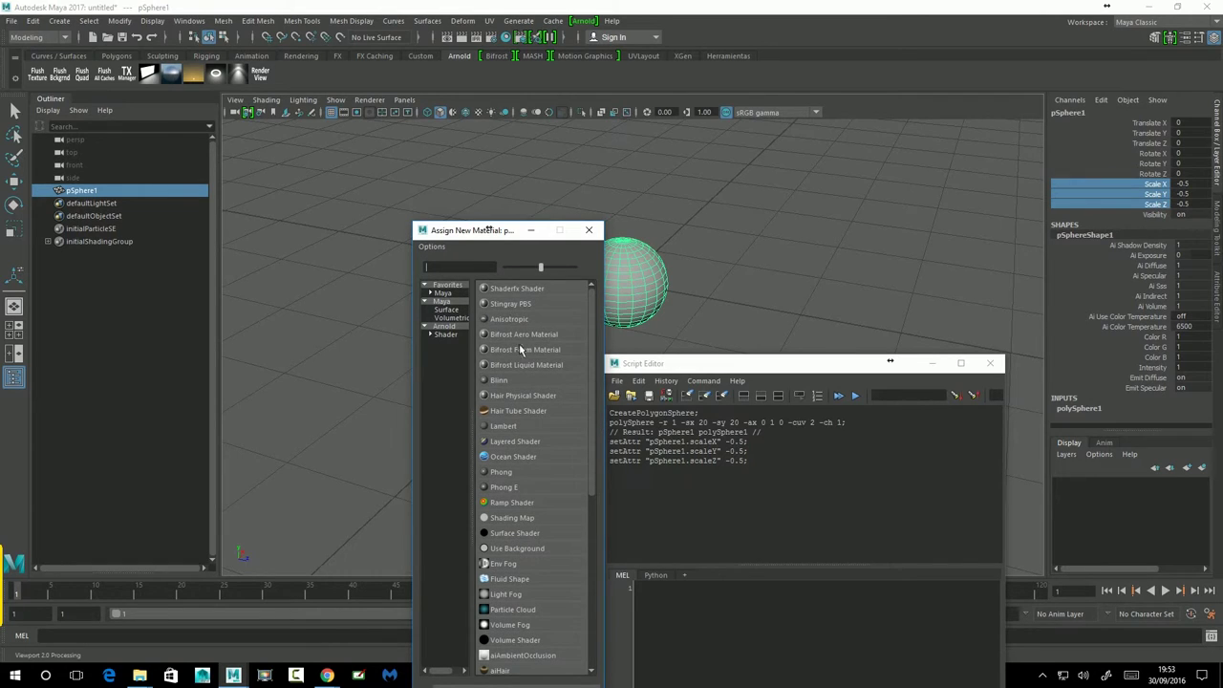
pyautogui.click(457, 336)
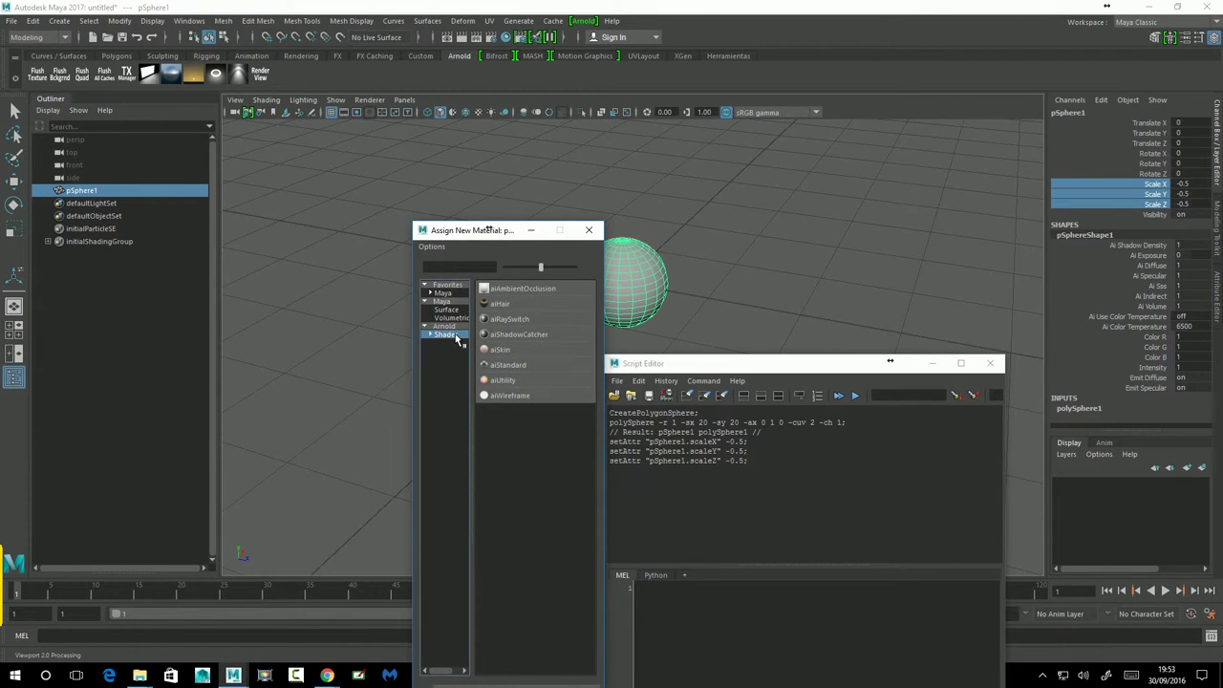
pyautogui.click(508, 362)
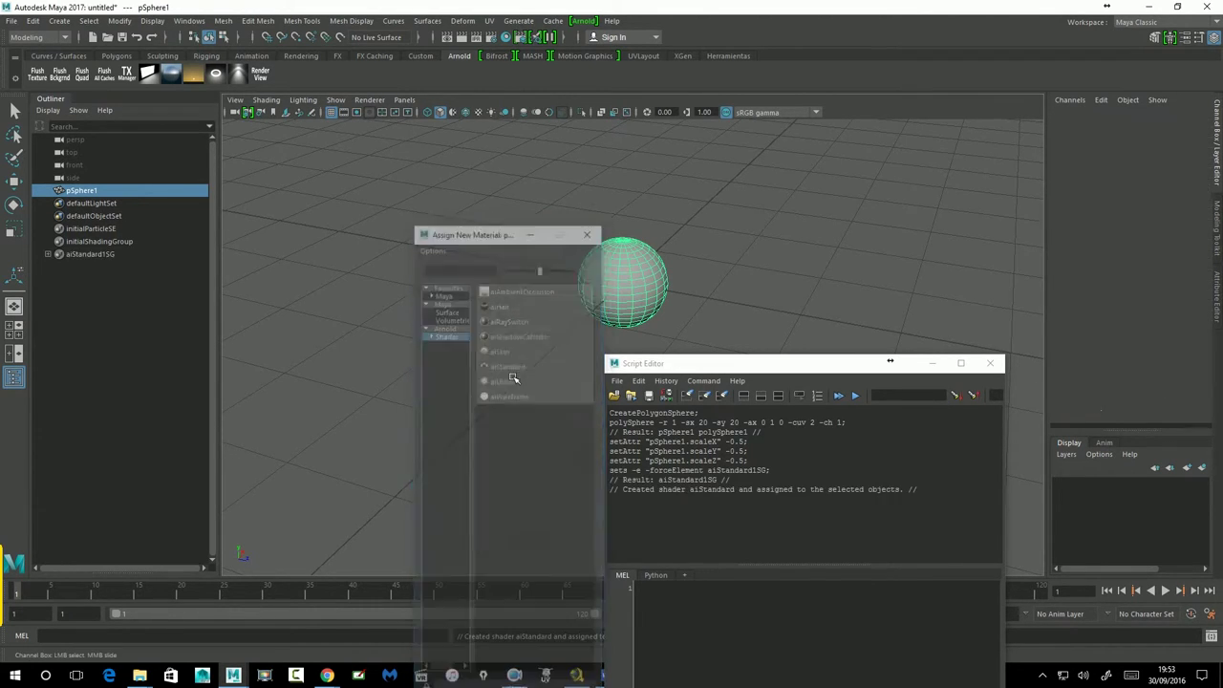
pyautogui.click(1126, 124)
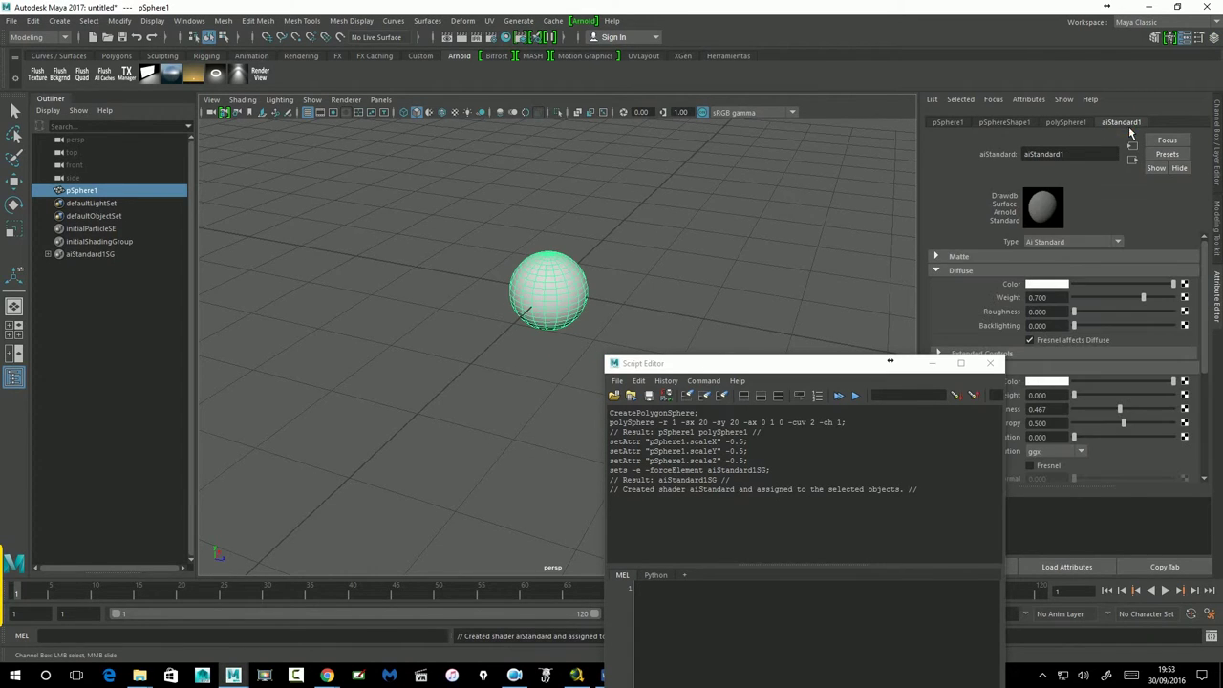
pyautogui.click(1067, 293)
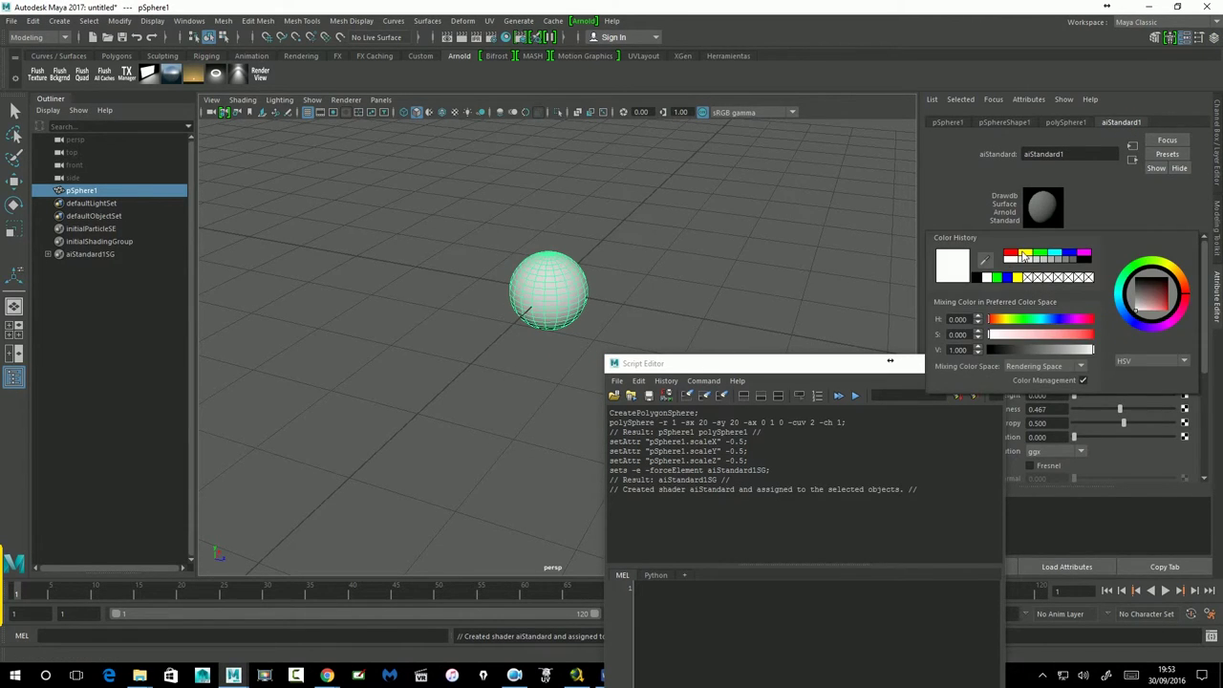
pyautogui.click(1024, 254)
pyautogui.click(739, 217)
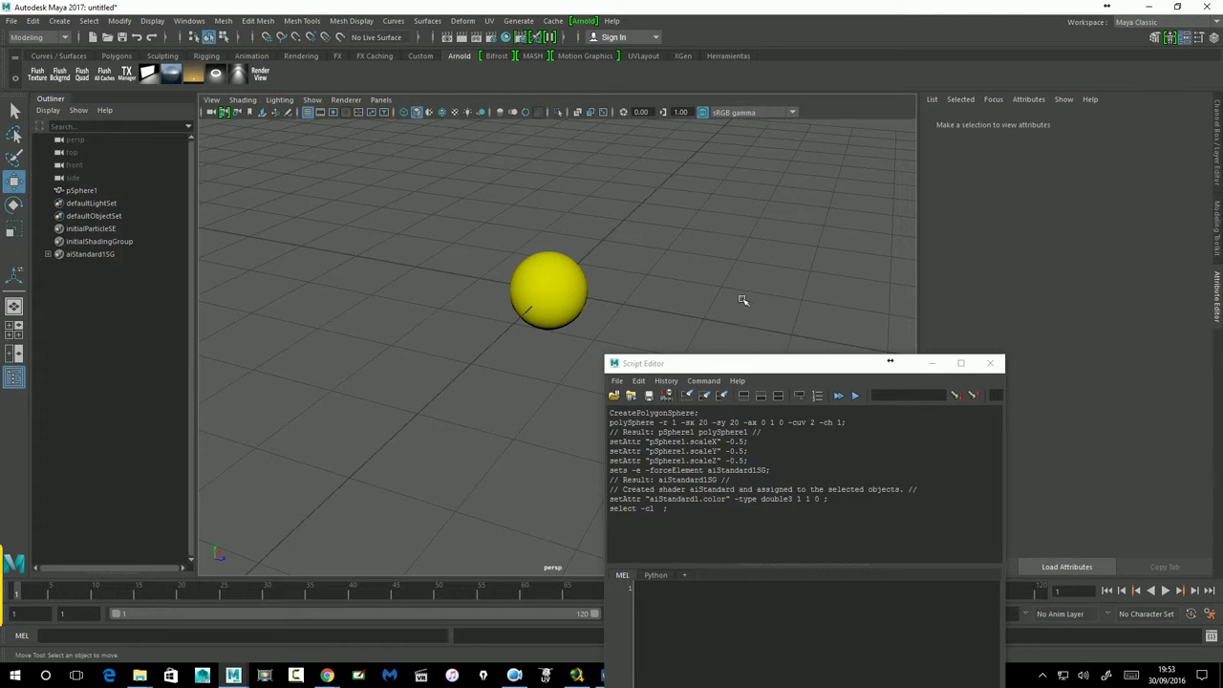
pyautogui.moveTo(742, 363); pyautogui.dragTo(761, 279)
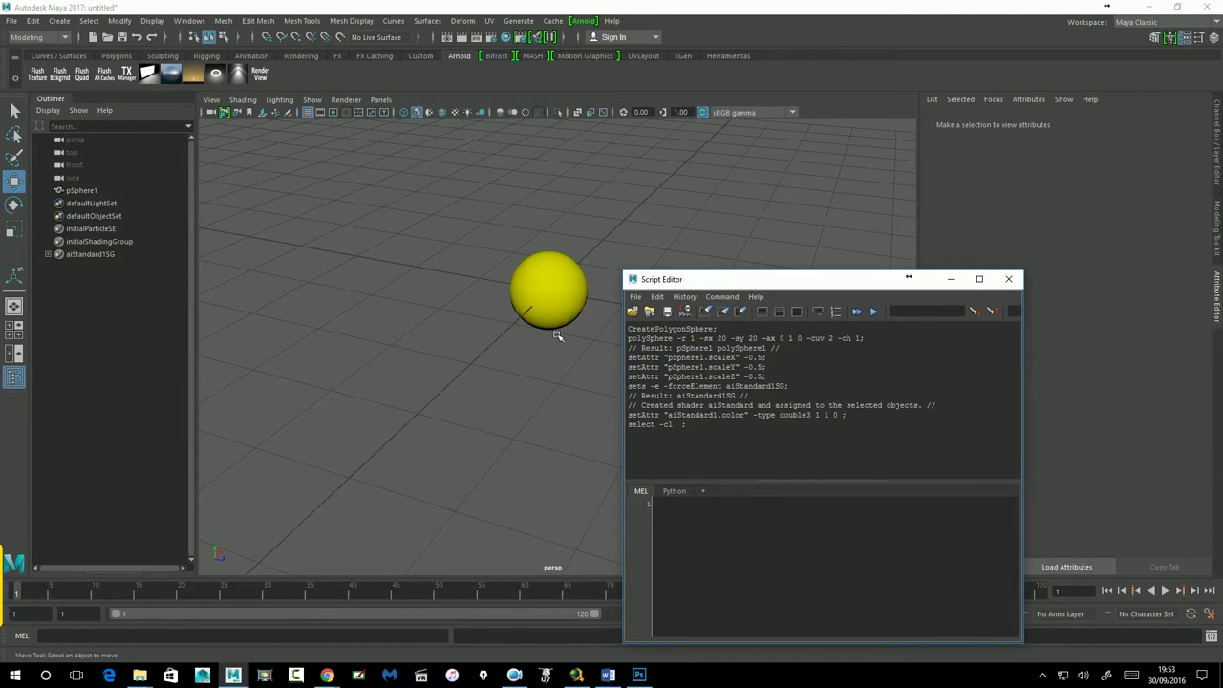
# Select the entire logged sphere-and-shader command history, then close the Script Editor
pyautogui.moveTo(635, 333); pyautogui.dragTo(763, 428)
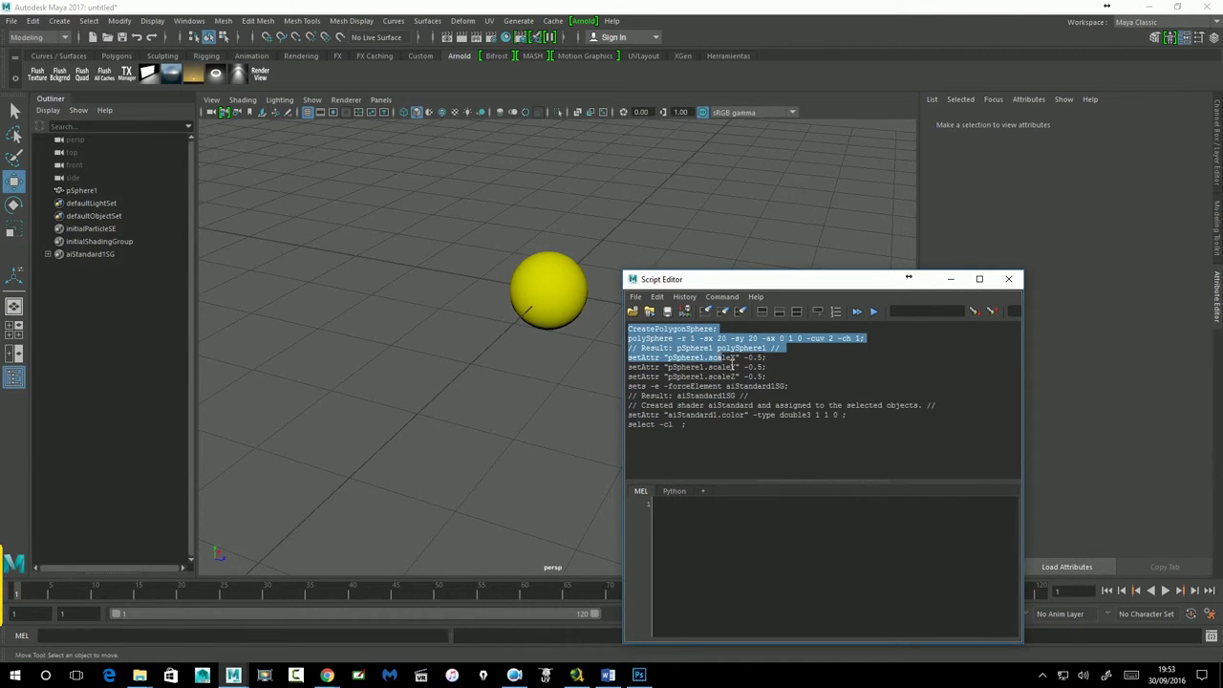
pyautogui.click(649, 341)
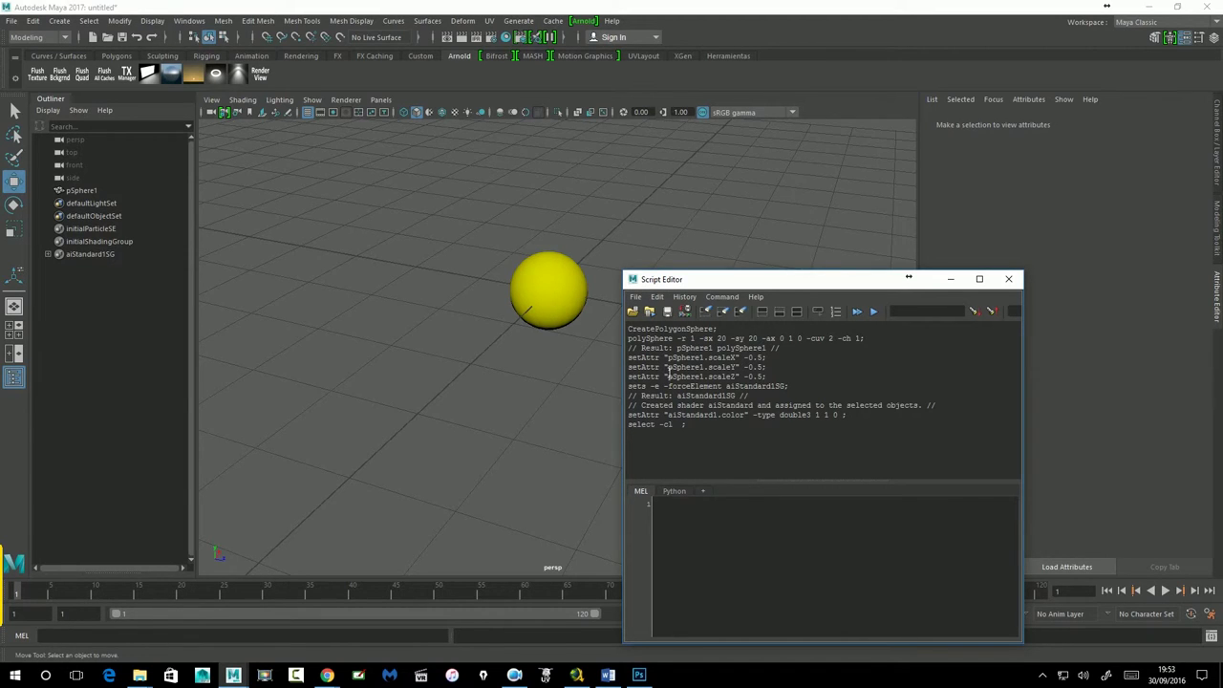
pyautogui.moveTo(734, 443); pyautogui.dragTo(627, 327)
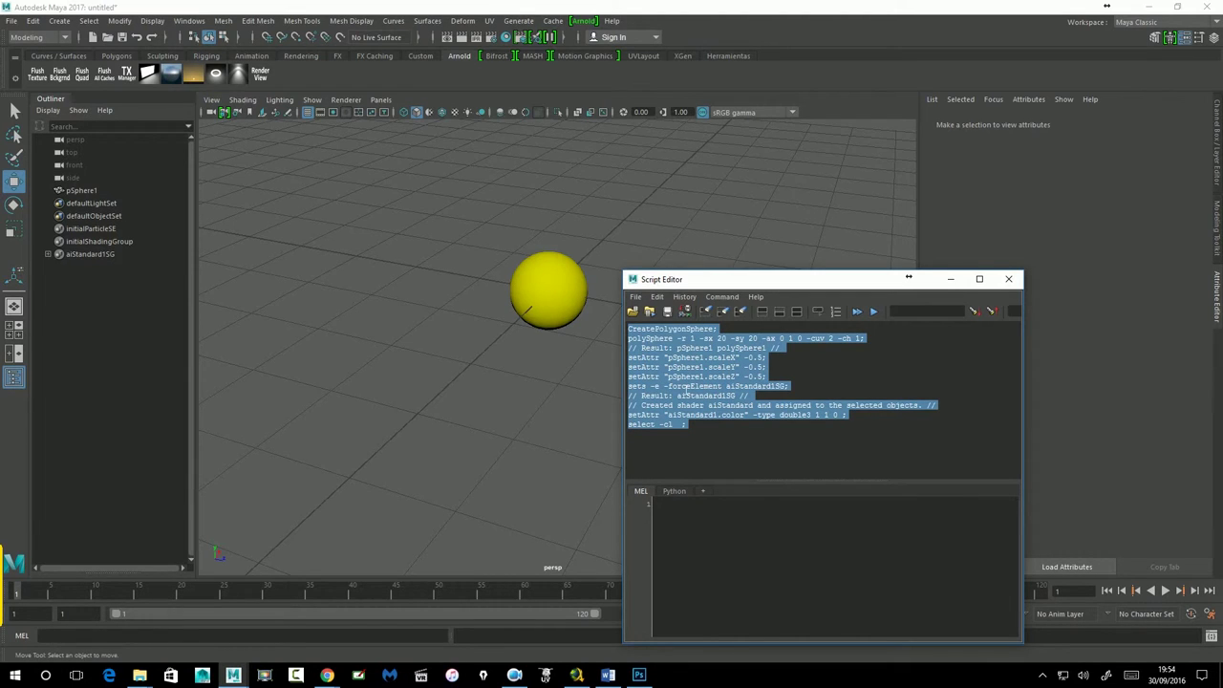
pyautogui.click(1008, 279)
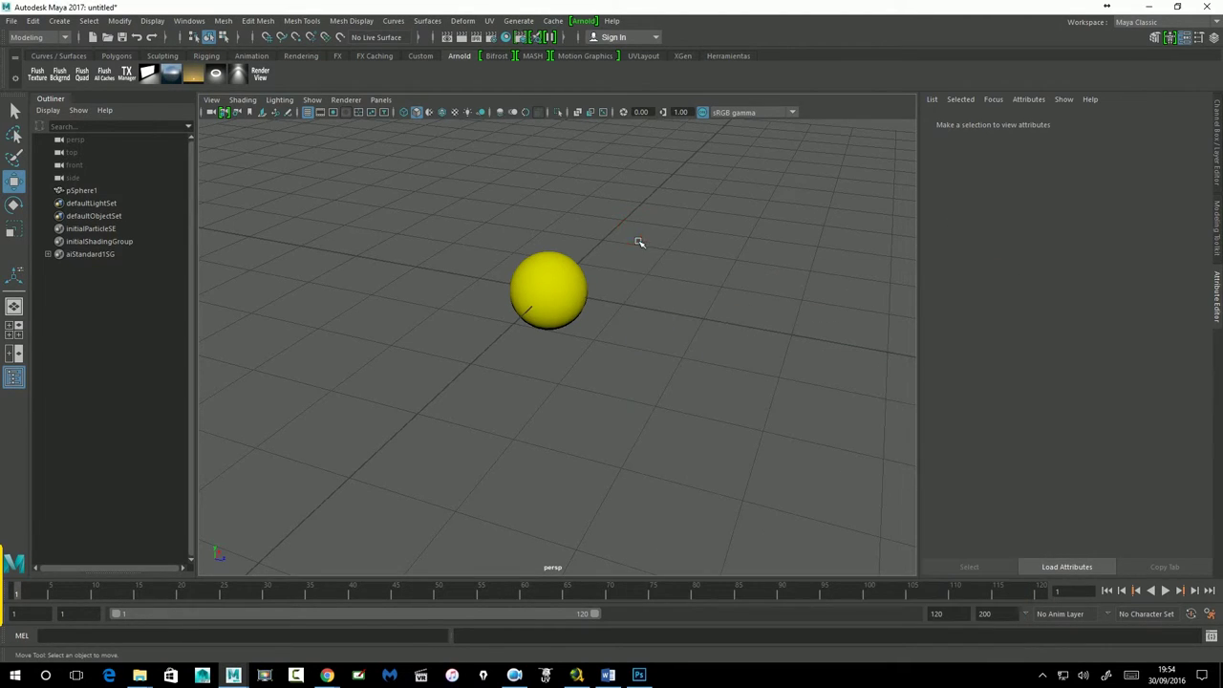
# Replace the borrar button's DeleteHistory command with the pasted sphere-and-shader script
pyautogui.click(723, 62)
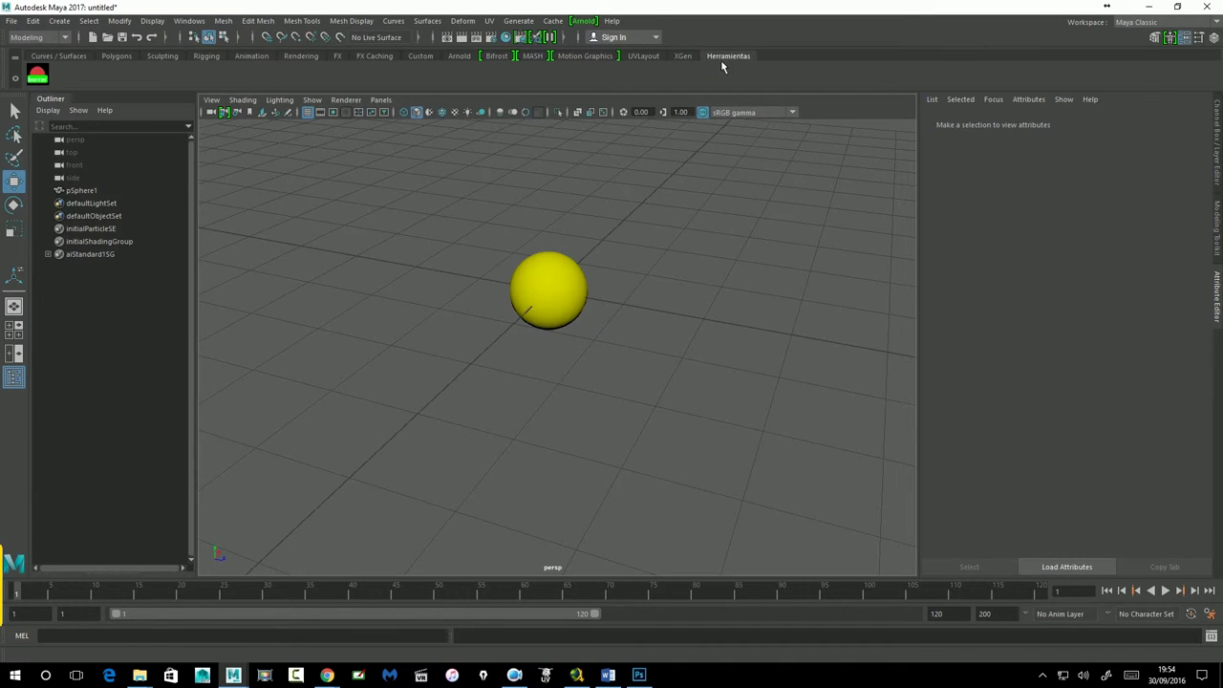
pyautogui.rightClick(44, 80)
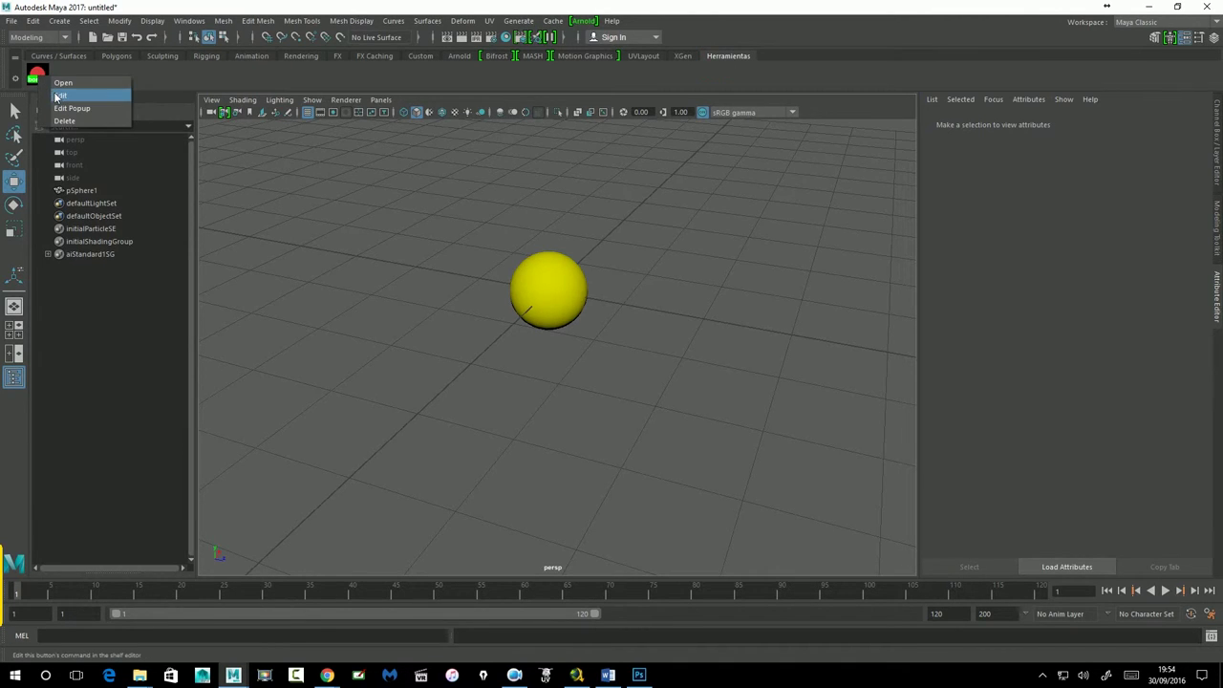
pyautogui.click(57, 95)
pyautogui.hotkey('ctrl', 'a')
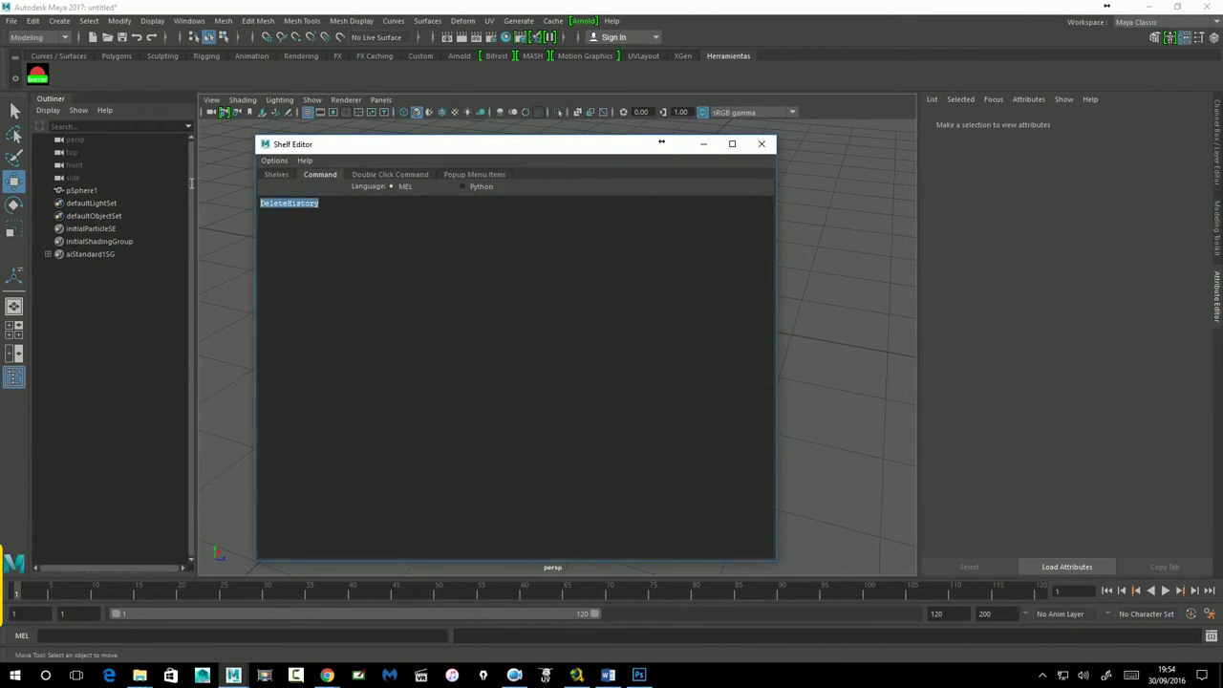
pyautogui.press('BackSpace')
pyautogui.write('CreatePolygonSphere; polySphere -r 1 -sx 20 -sy 20 -ax 0 1 0 -cuv 2 -ch 1; // Result: pSphere1 polySphere1 // setAttr "pSphere1.scaleX" -0.5; setAttr "pSphere1.scaleY" -0.5; setAttr "pSphere1.scaleZ" -0.5; sets -e -forceElement aiStandard1SG; // Result: aiStandard1SG // // Created shader aiStandard and assigned to the selected objects. // setAttr "aiStandard1.color" -type double3 1 1 0 ; select -cl  ;')
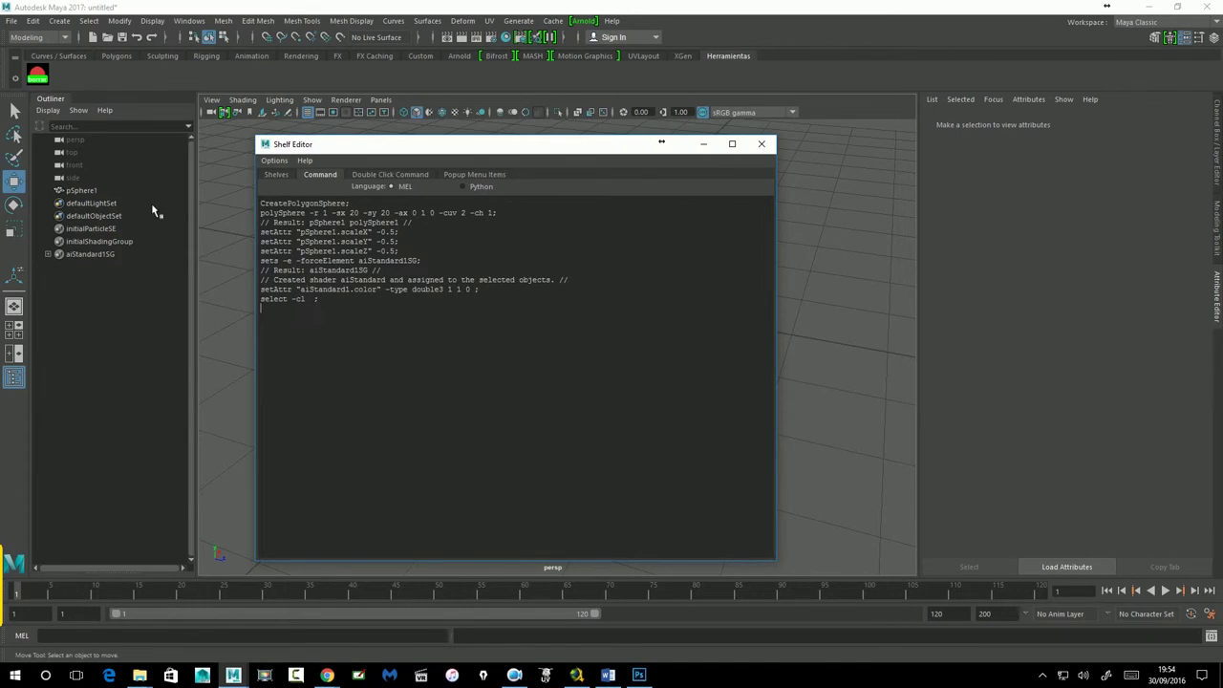
# Save all shelves and delete pSphere1 from the scene
pyautogui.click(276, 176)
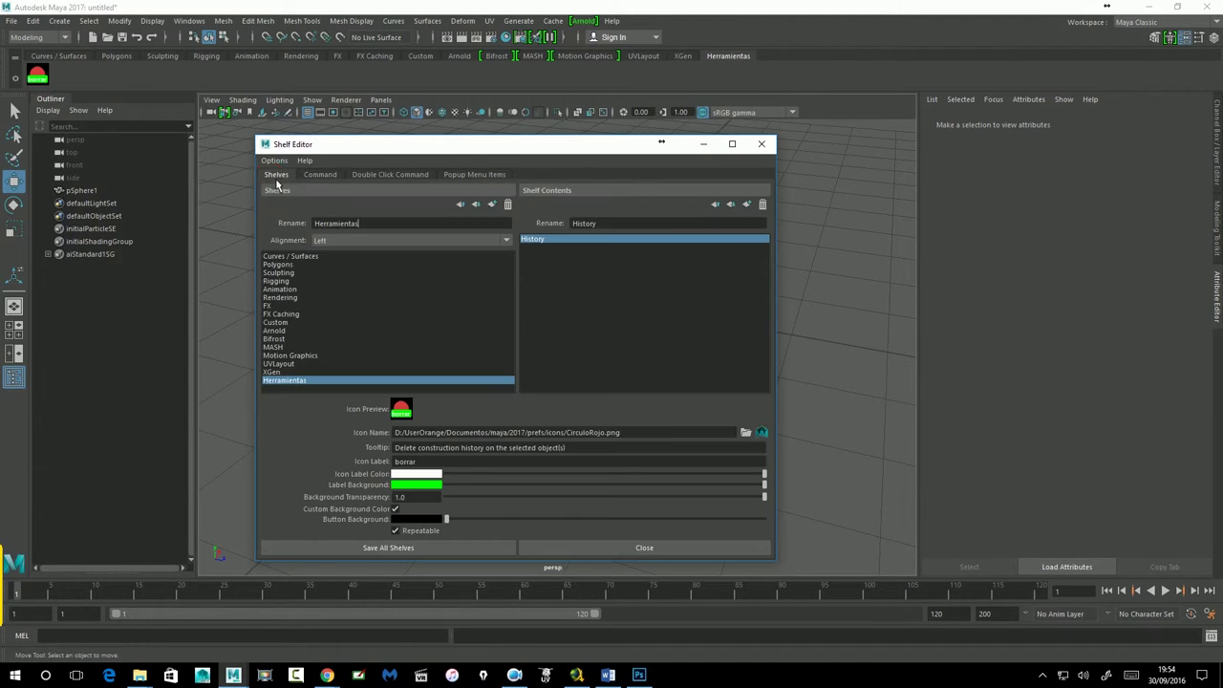
pyautogui.click(412, 555)
pyautogui.moveTo(456, 188); pyautogui.dragTo(729, 491)
pyautogui.press('Delete')
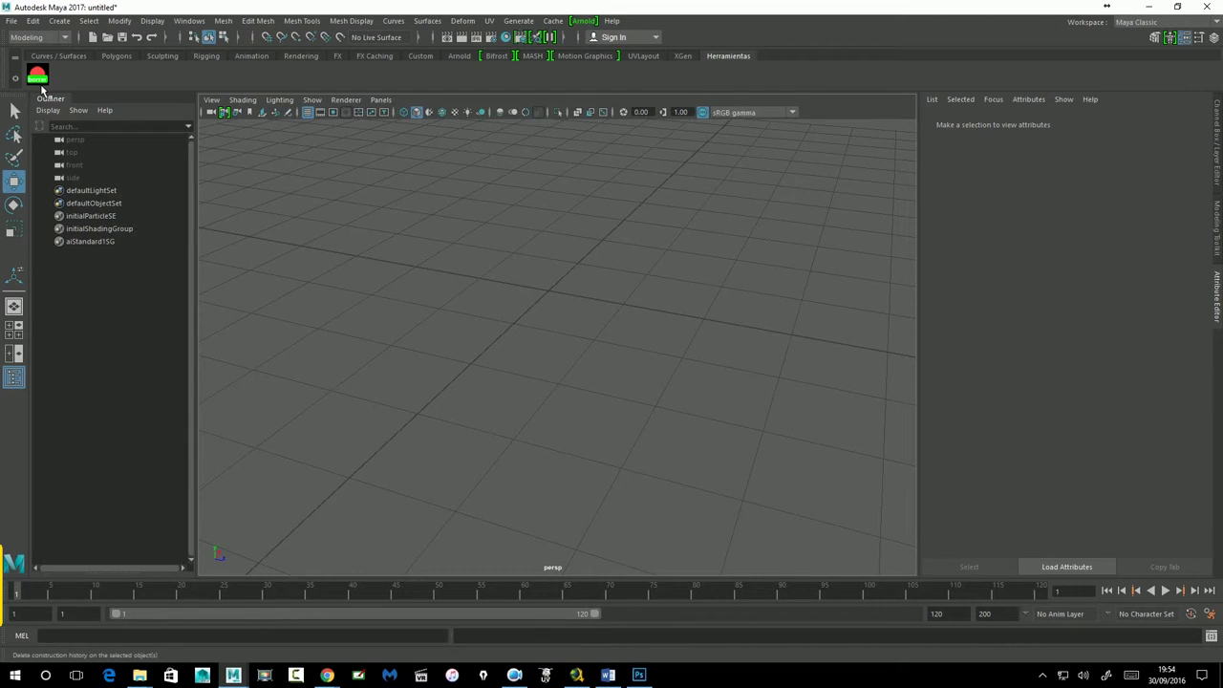
pyautogui.click(40, 84)
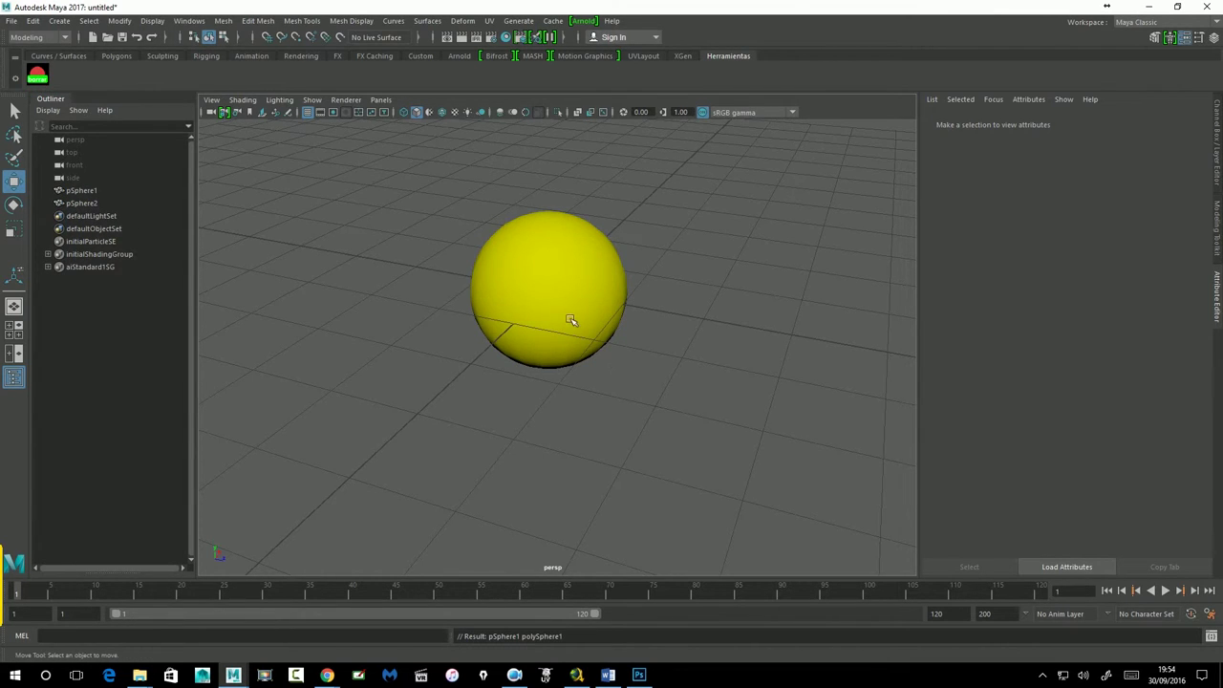
pyautogui.scroll(-2, 674, 359)
pyautogui.scroll(-4, 674, 359)
pyautogui.scroll(2, 673, 360)
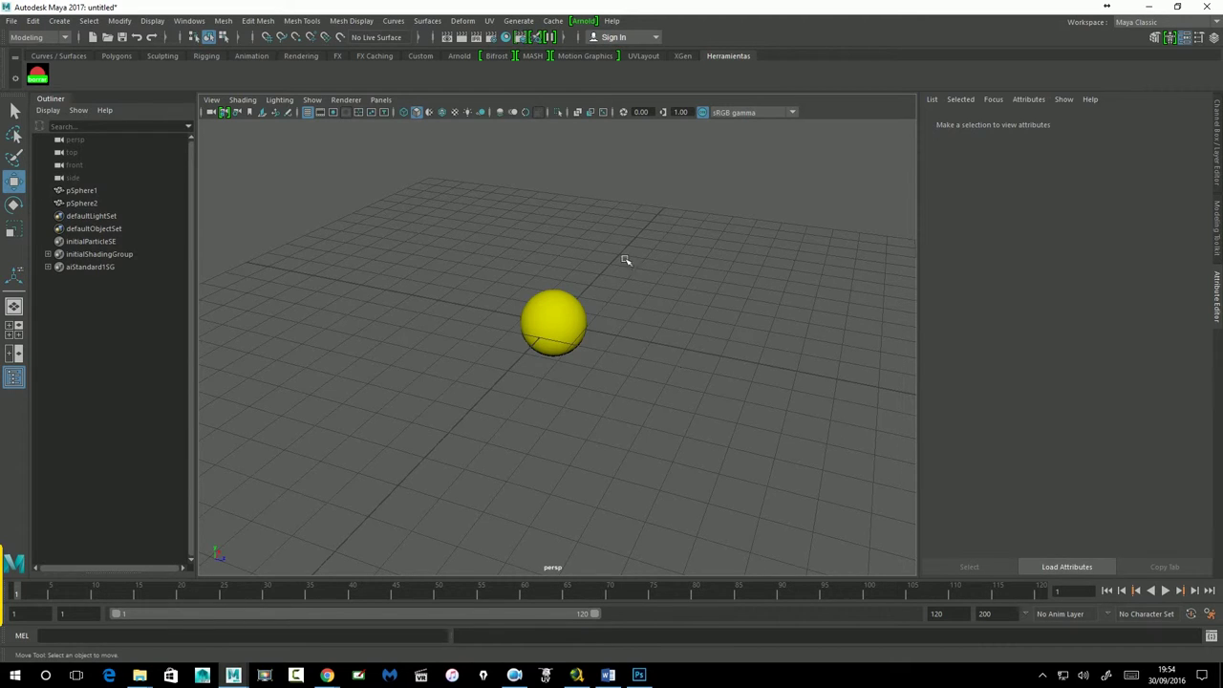
pyautogui.rightClick(44, 80)
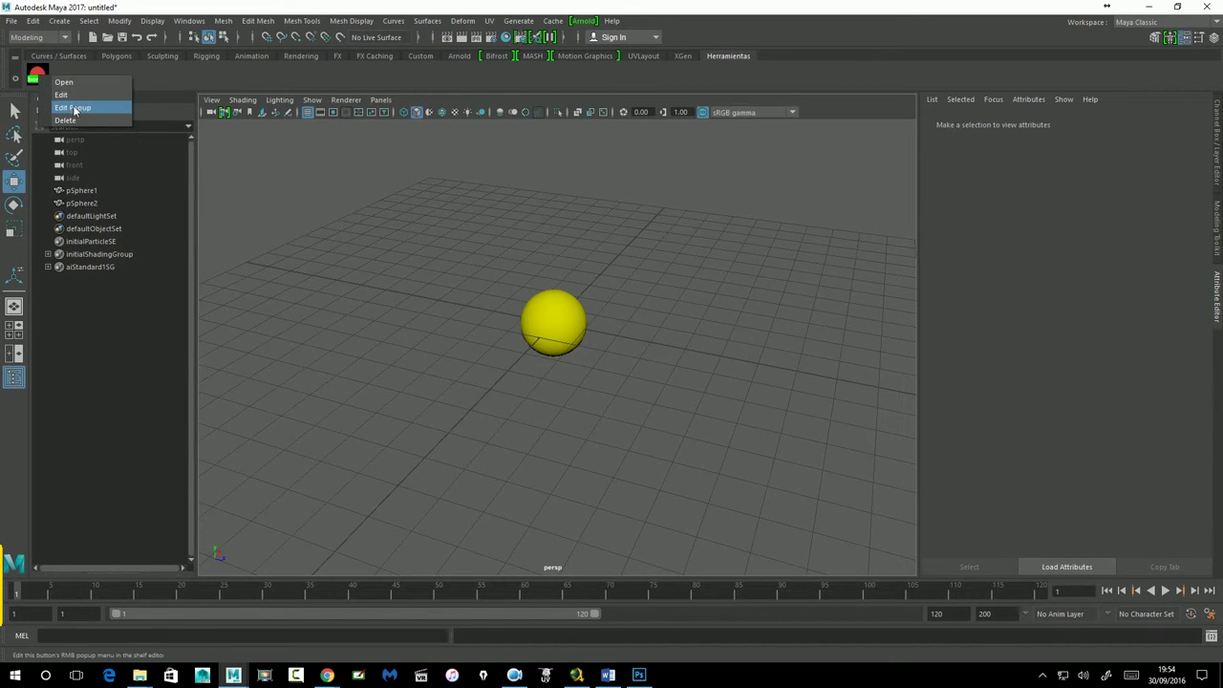
pyautogui.click(64, 95)
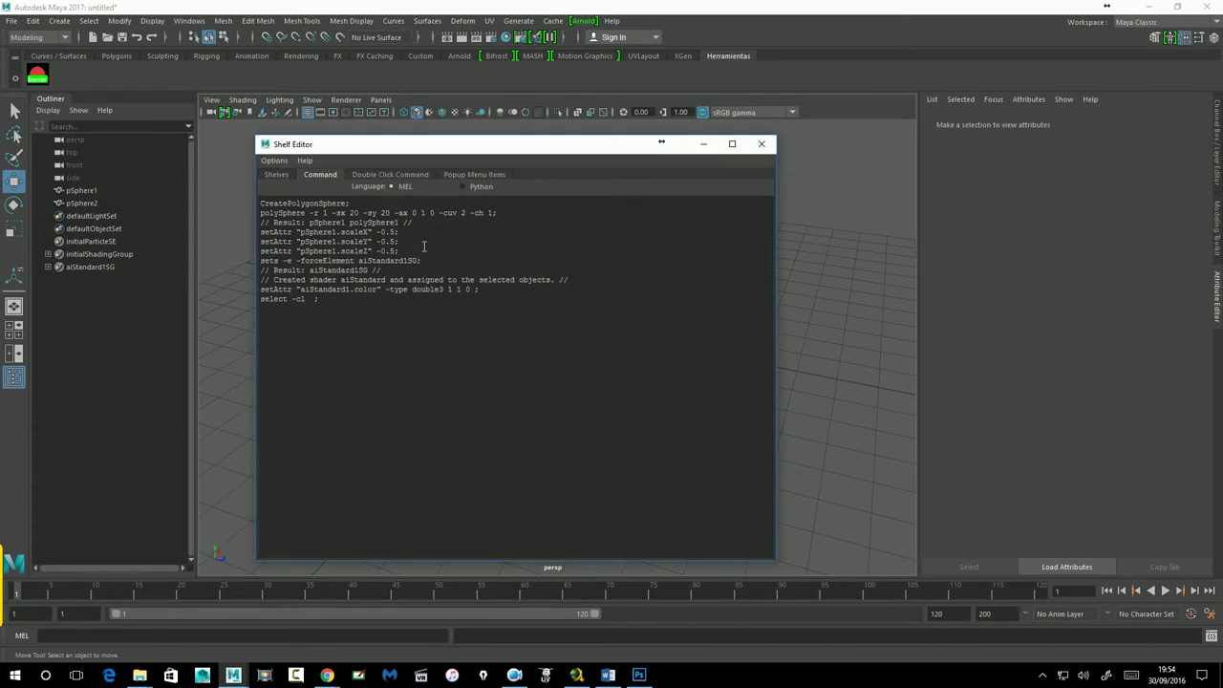
pyautogui.moveTo(399, 328); pyautogui.dragTo(255, 218)
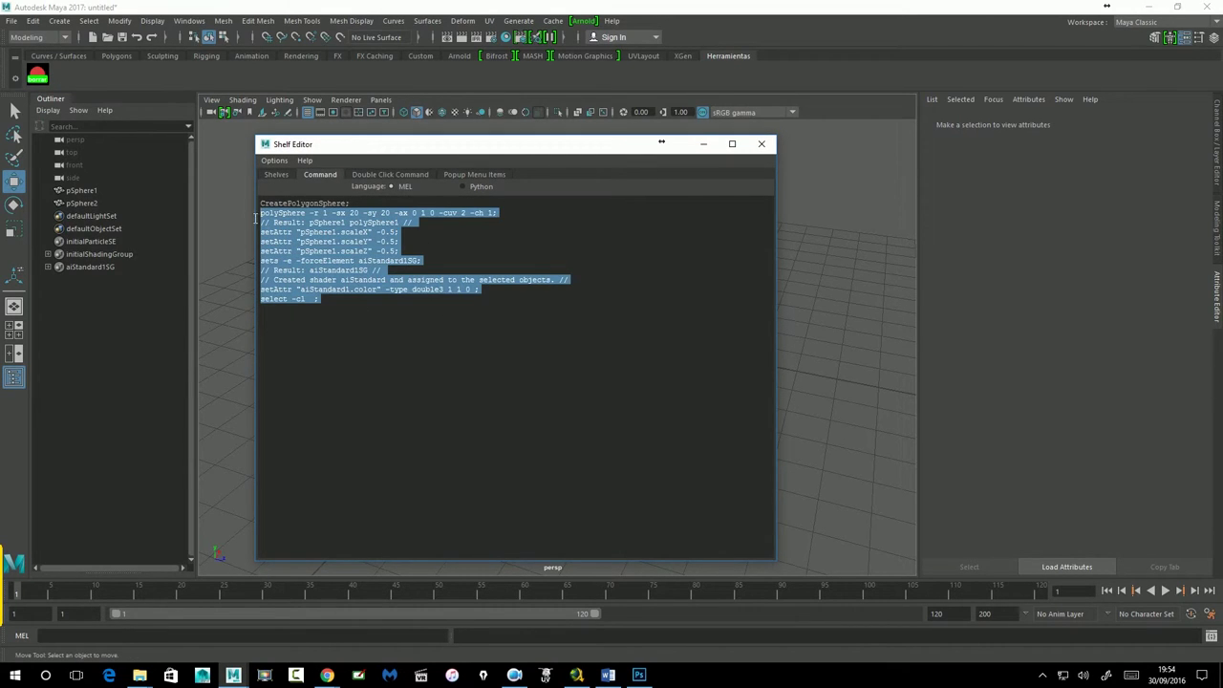
pyautogui.click(394, 176)
pyautogui.click(489, 178)
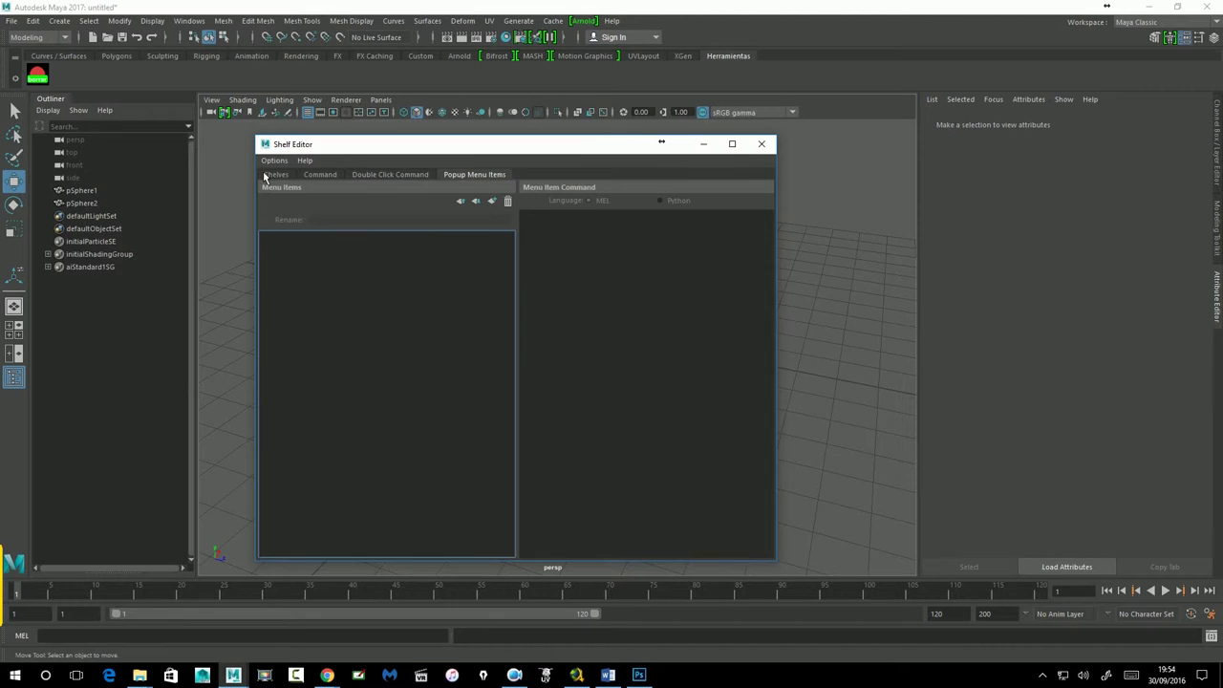
pyautogui.click(275, 175)
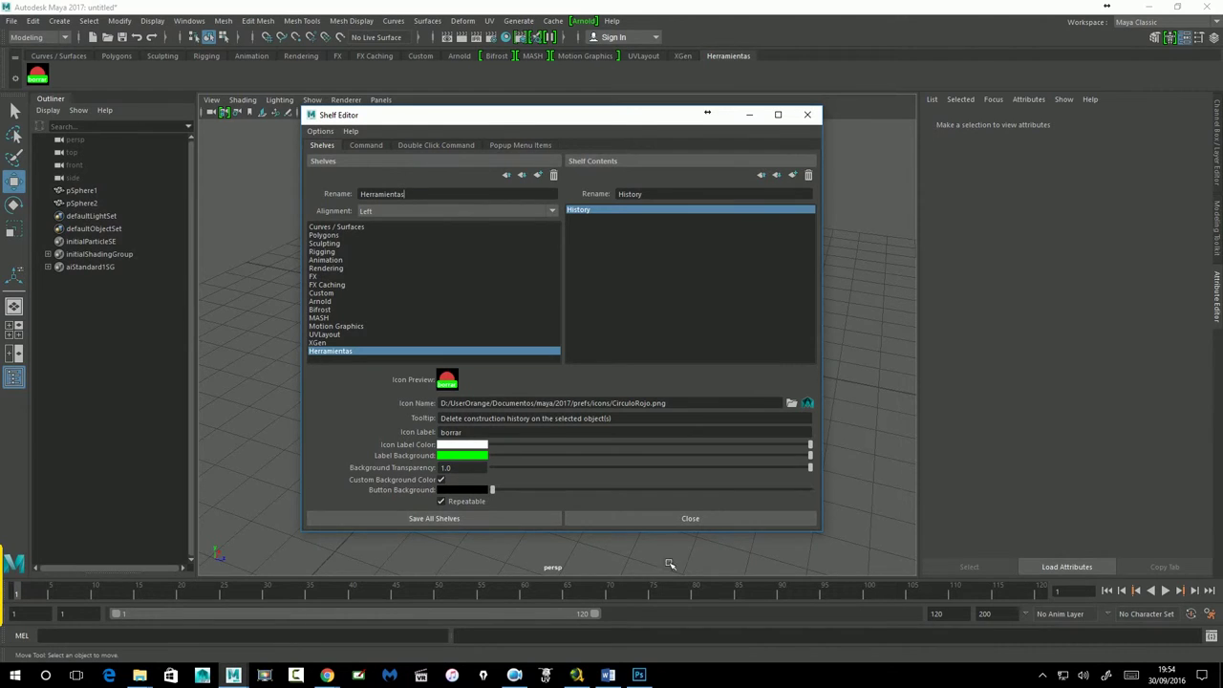
pyautogui.click(690, 516)
pyautogui.click(166, 56)
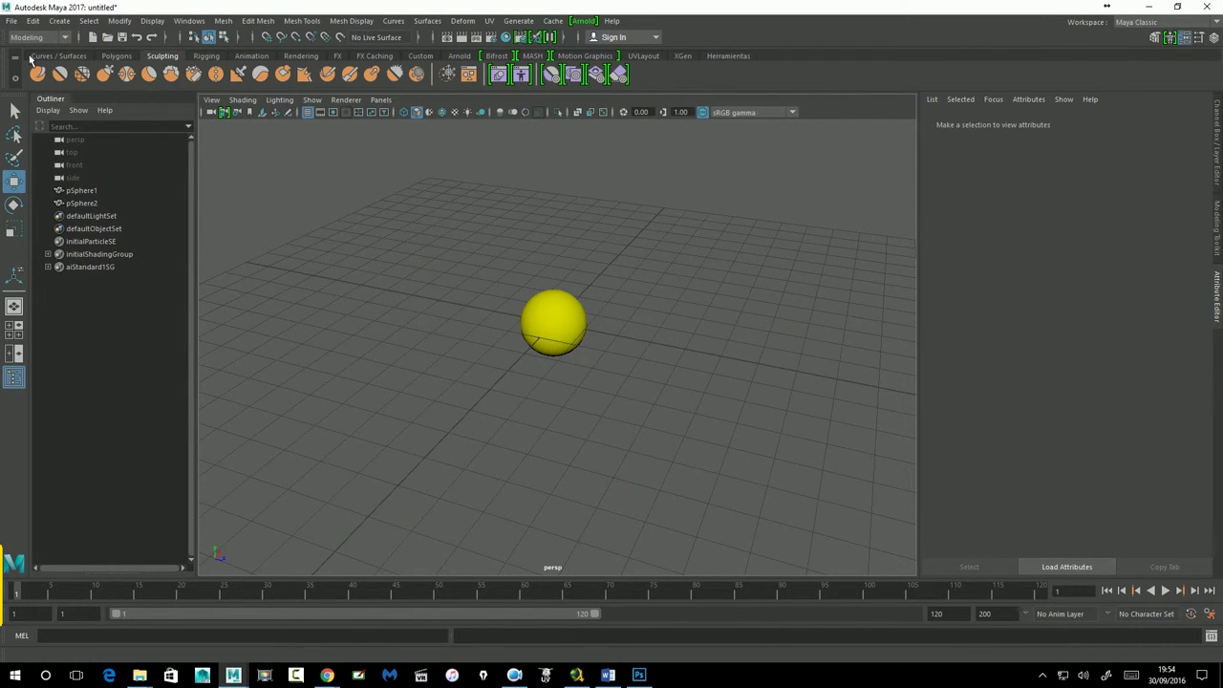
pyautogui.click(59, 55)
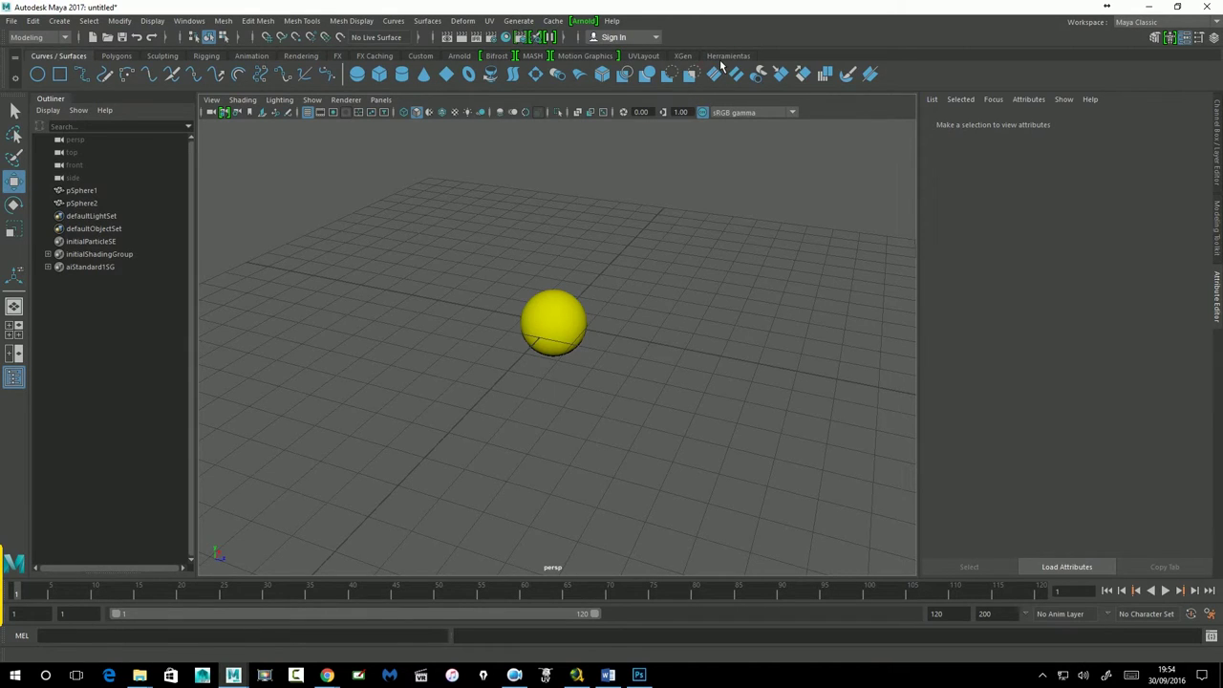
pyautogui.click(723, 57)
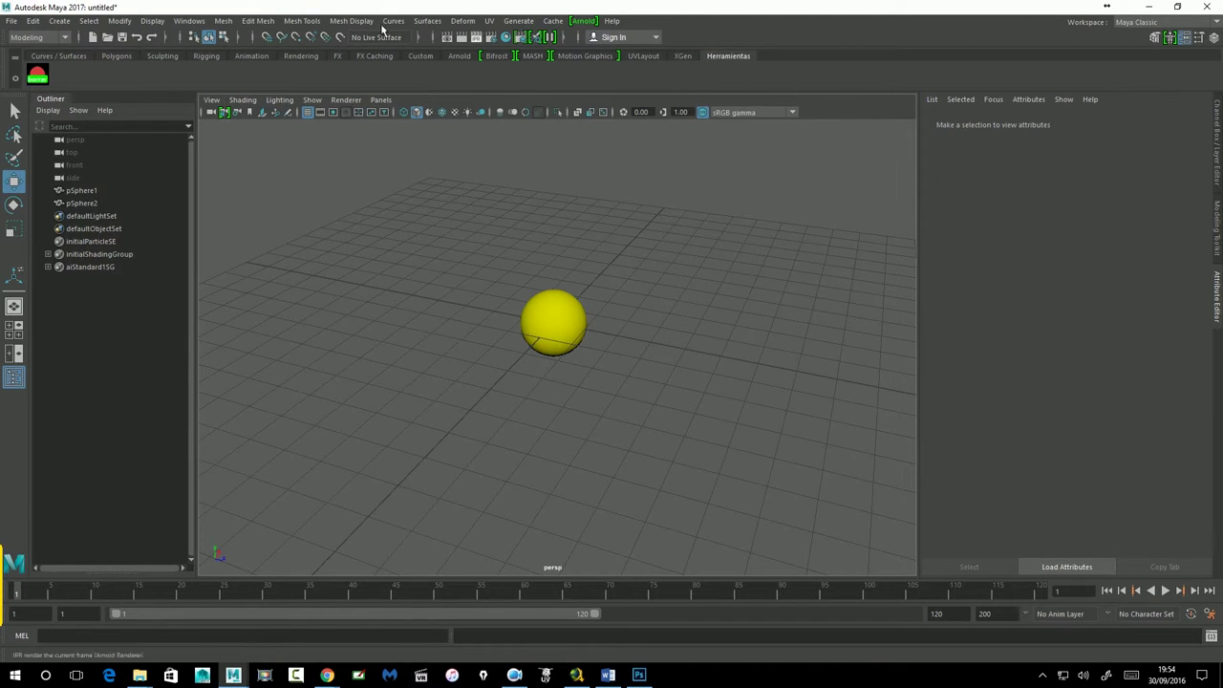
pyautogui.click(57, 55)
# Cycle through the Polygons, Sculpting, Rigging, Animation and XGen shelves back to Herramientas, then browse the Mesh menu
pyautogui.click(116, 57)
pyautogui.click(163, 57)
pyautogui.click(206, 57)
pyautogui.click(251, 57)
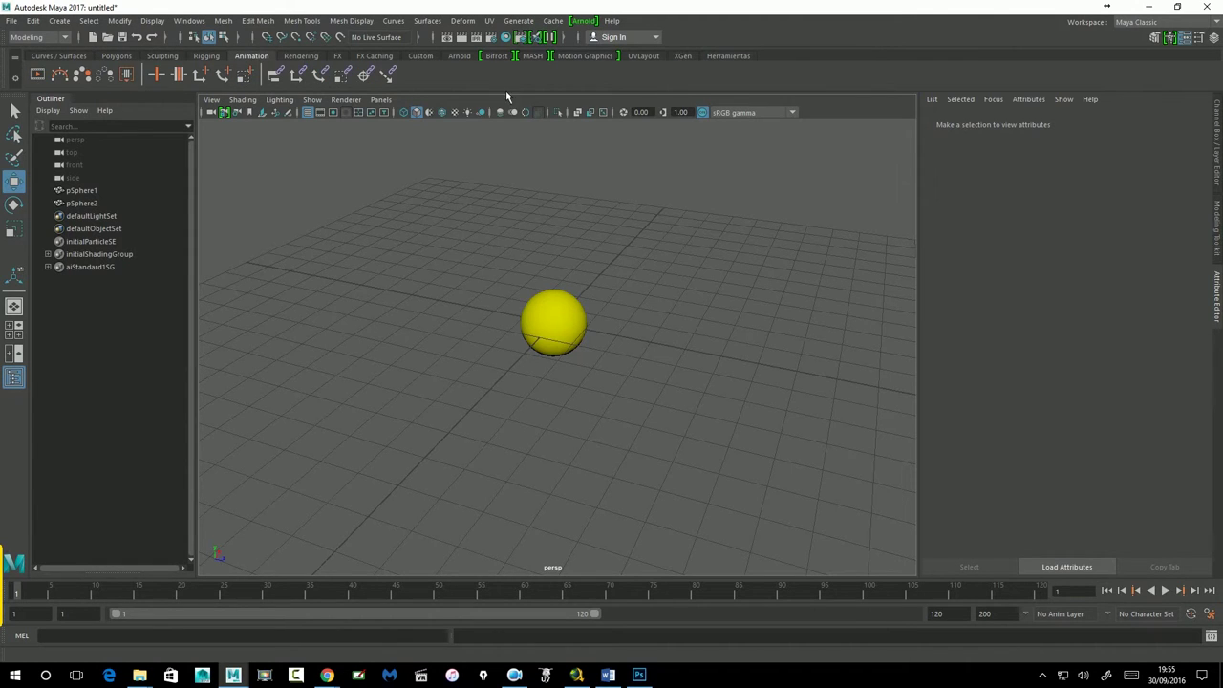
pyautogui.click(686, 57)
pyautogui.click(728, 57)
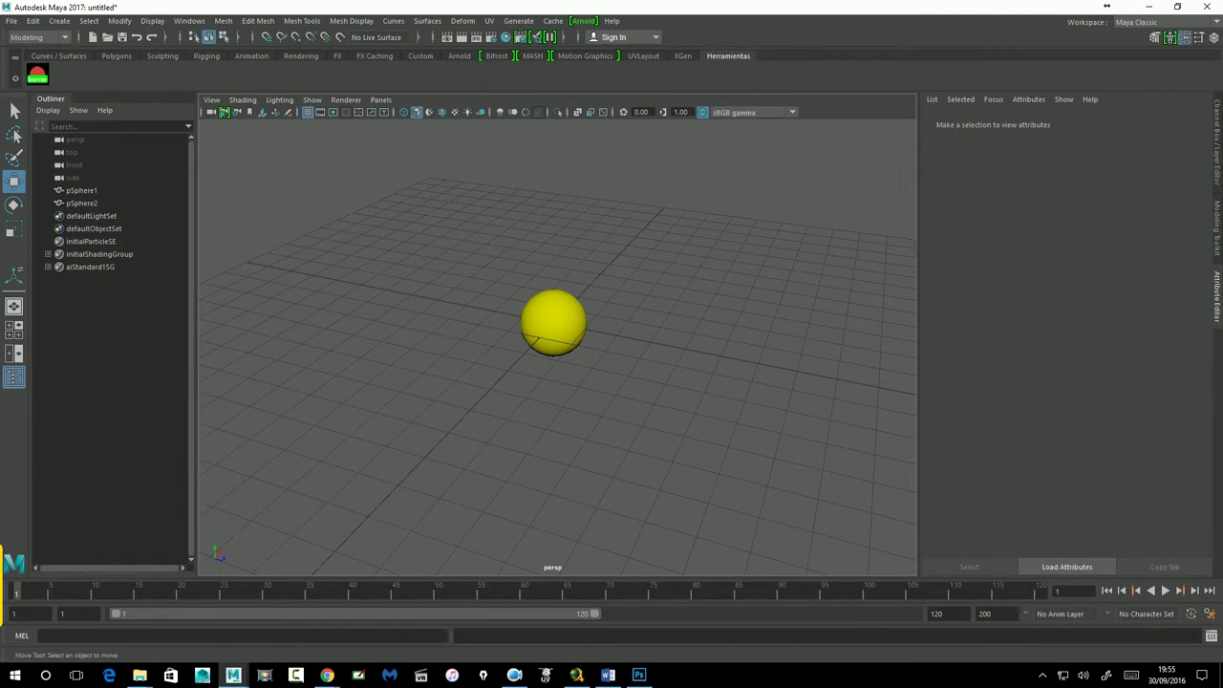
pyautogui.click(152, 20)
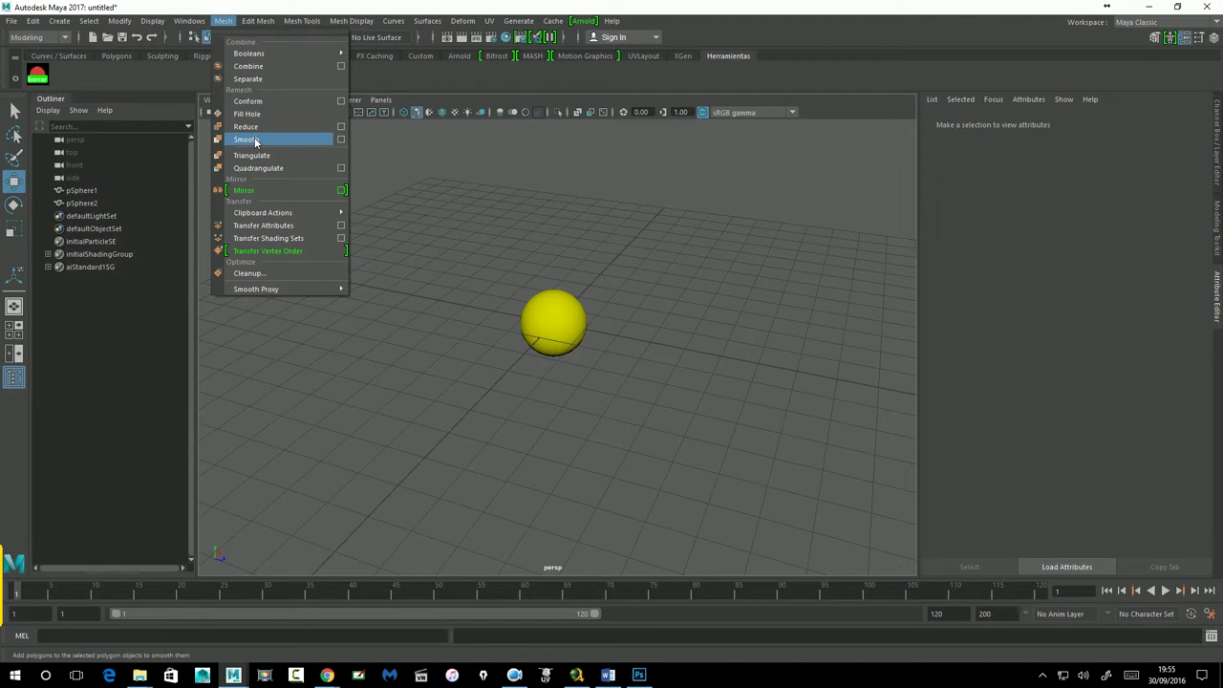
# Add Mesh > Smooth and the polygon torus as buttons on the Herramientas shelf
pyautogui.click(396, 69)
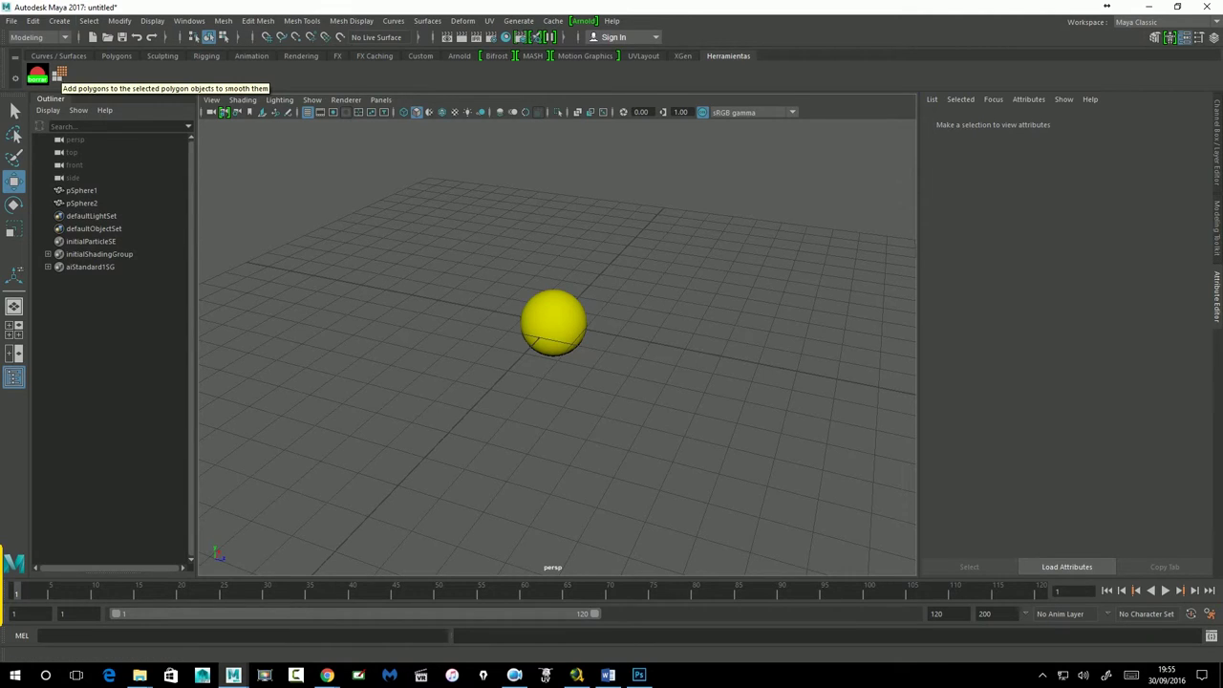
pyautogui.click(189, 20)
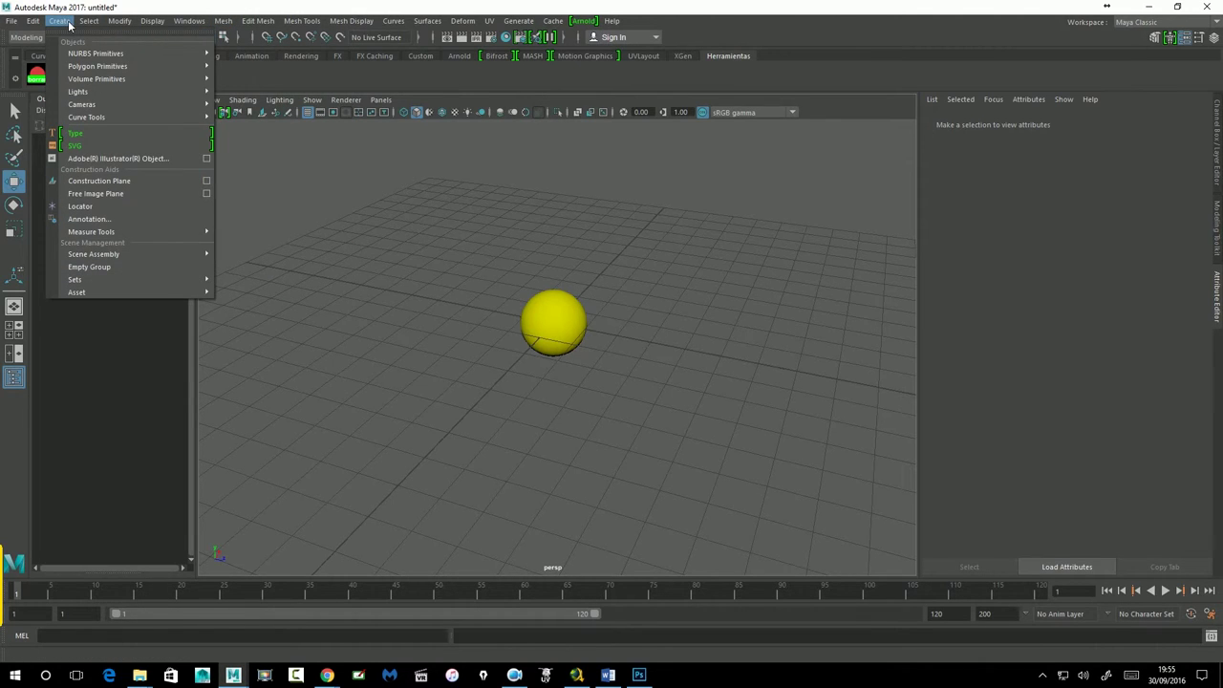
pyautogui.moveTo(98, 66)
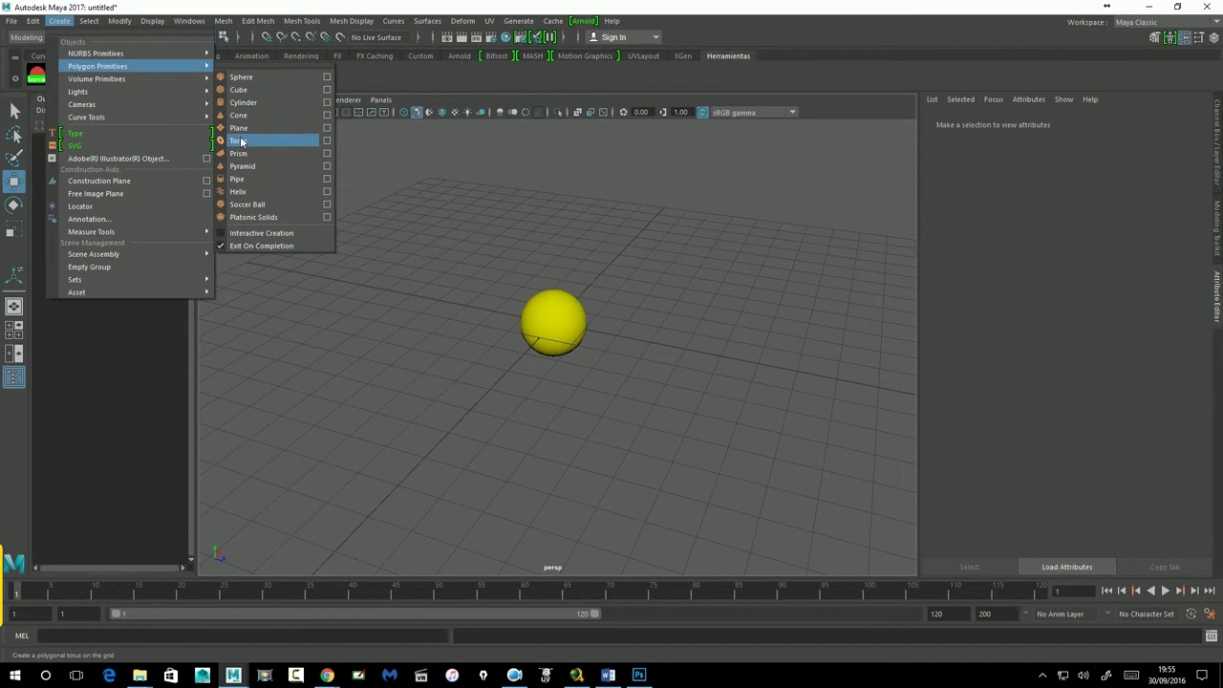
pyautogui.click(249, 92)
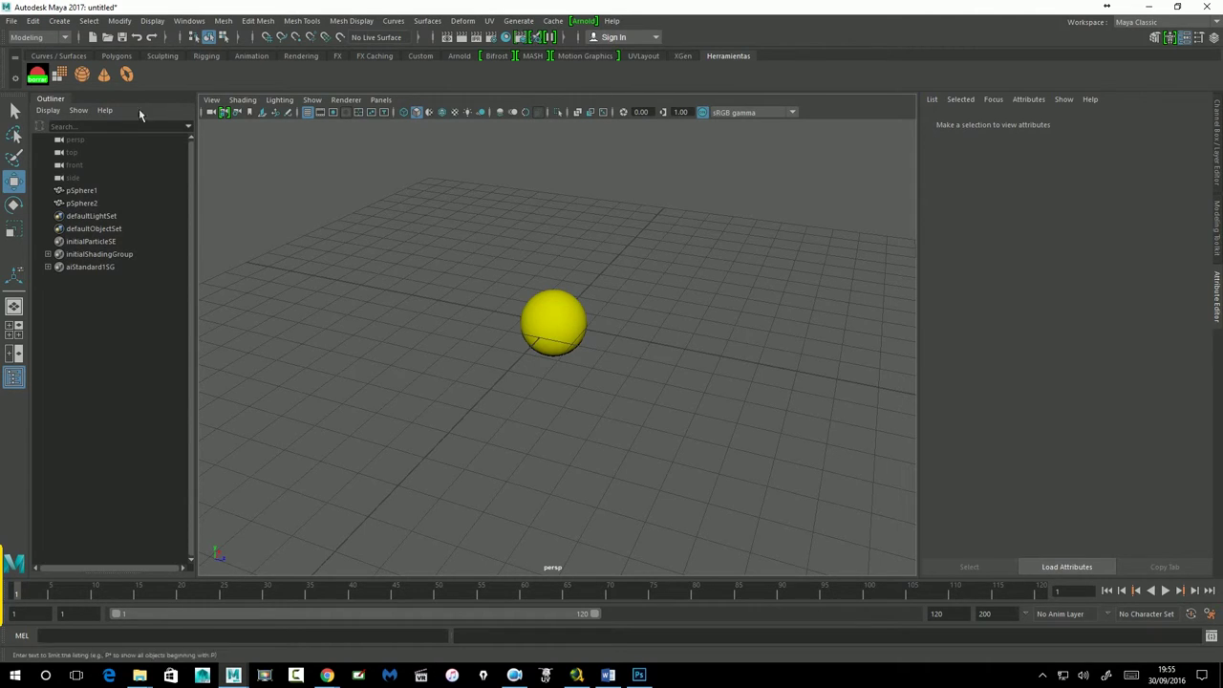
# Test the sphere and torus shelf buttons, then delete all spheres and the torus
pyautogui.click(82, 76)
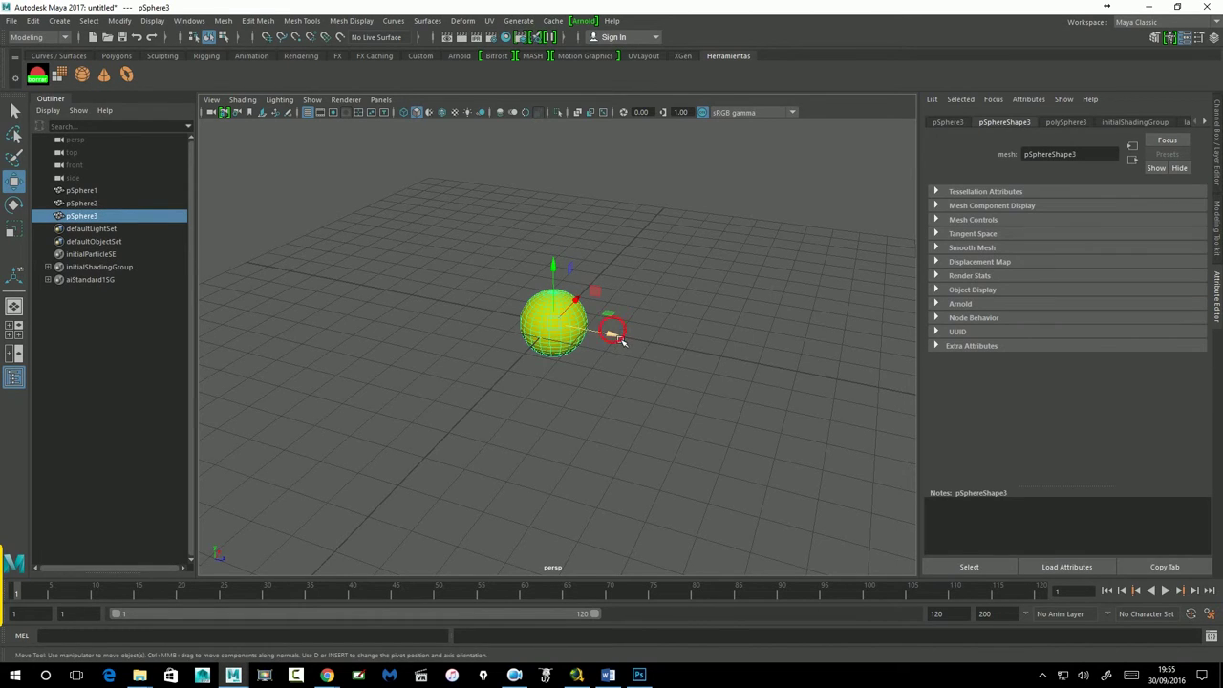
pyautogui.moveTo(625, 333); pyautogui.dragTo(478, 308)
pyautogui.click(128, 74)
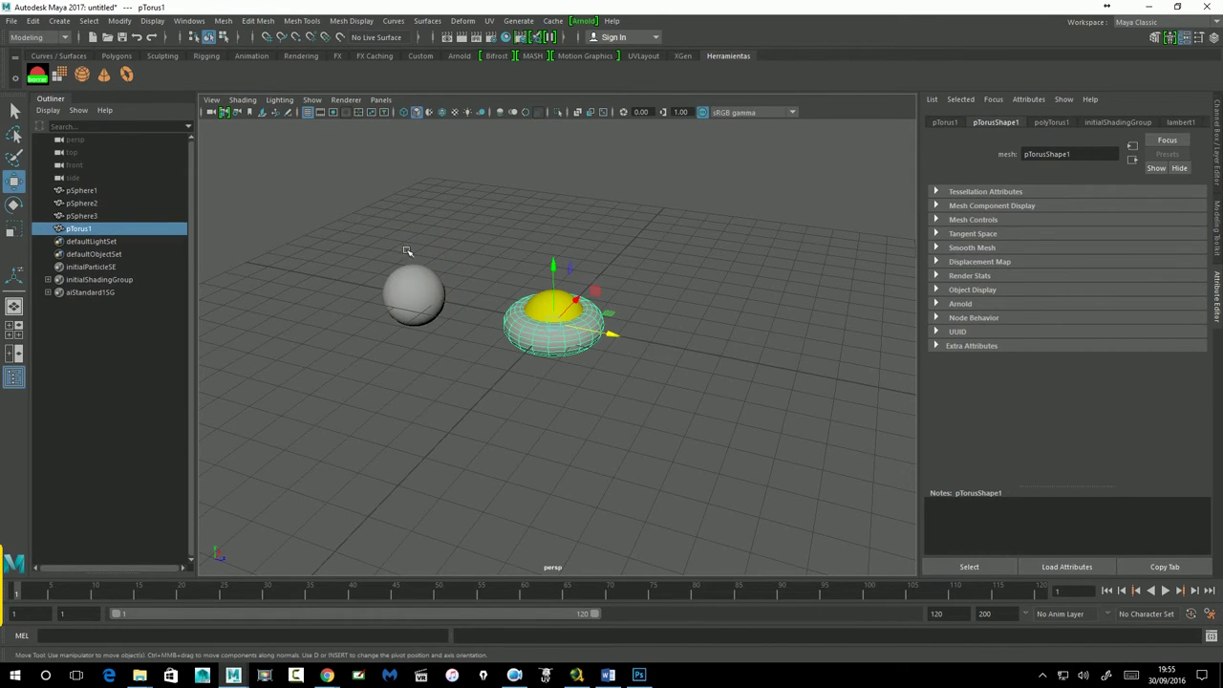
pyautogui.moveTo(616, 334); pyautogui.dragTo(808, 374)
pyautogui.moveTo(295, 204); pyautogui.dragTo(841, 560)
pyautogui.press('Delete')
# Delete all five buttons from the Herramientas shelf
pyautogui.rightClick(38, 77)
pyautogui.click(61, 119)
pyautogui.rightClick(34, 75)
pyautogui.click(61, 119)
pyautogui.rightClick(37, 74)
pyautogui.click(61, 126)
pyautogui.rightClick(38, 76)
pyautogui.click(63, 126)
pyautogui.rightClick(39, 76)
pyautogui.click(63, 126)
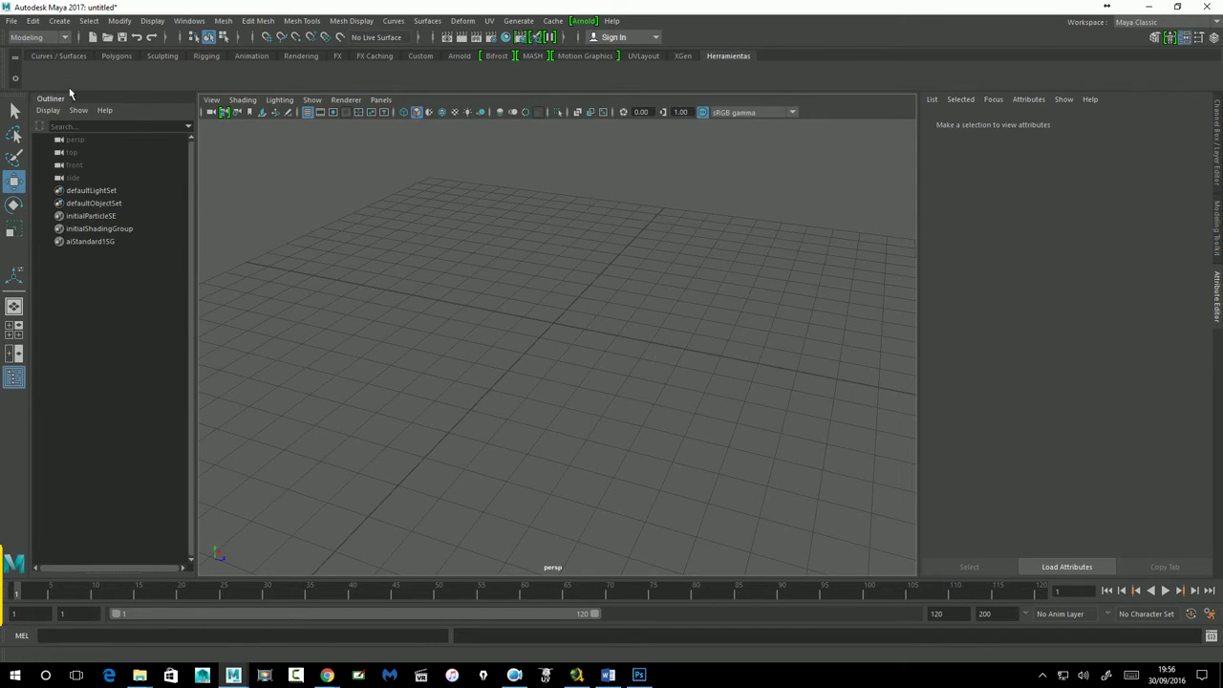
# Add shelf buttons for Delete History, Extrude, Bridge, Multi-Cut, UV Editor and Show Cameras
pyautogui.click(26, 21)
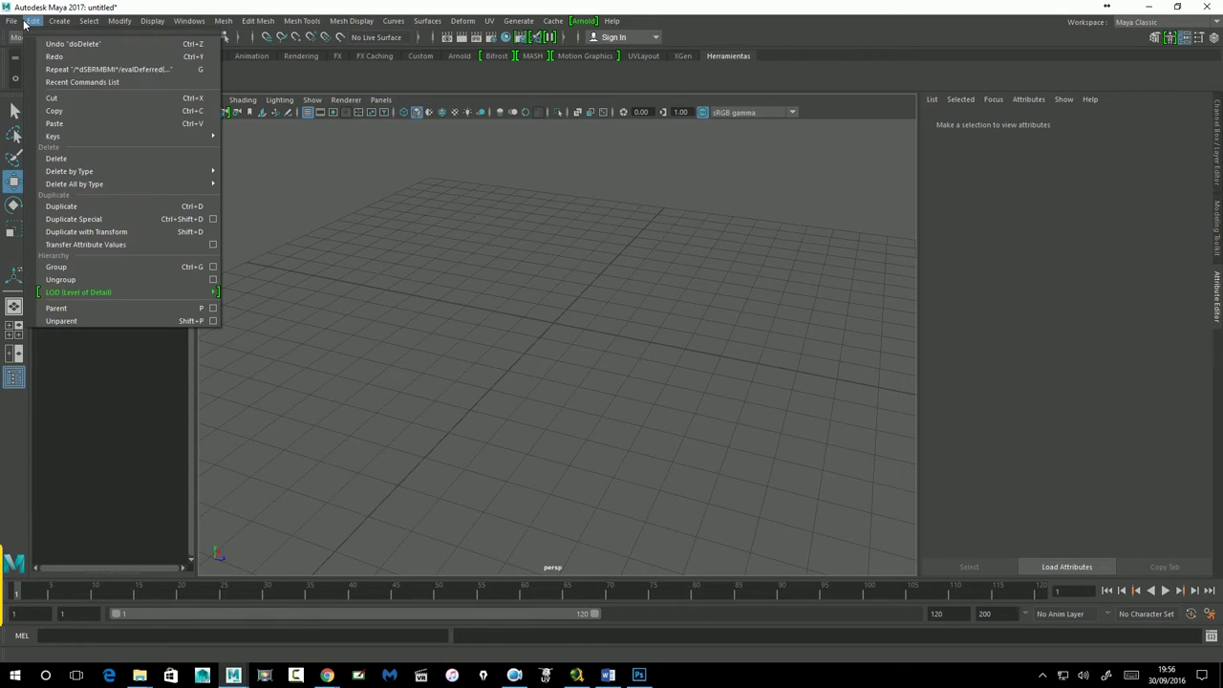
pyautogui.moveTo(69, 171)
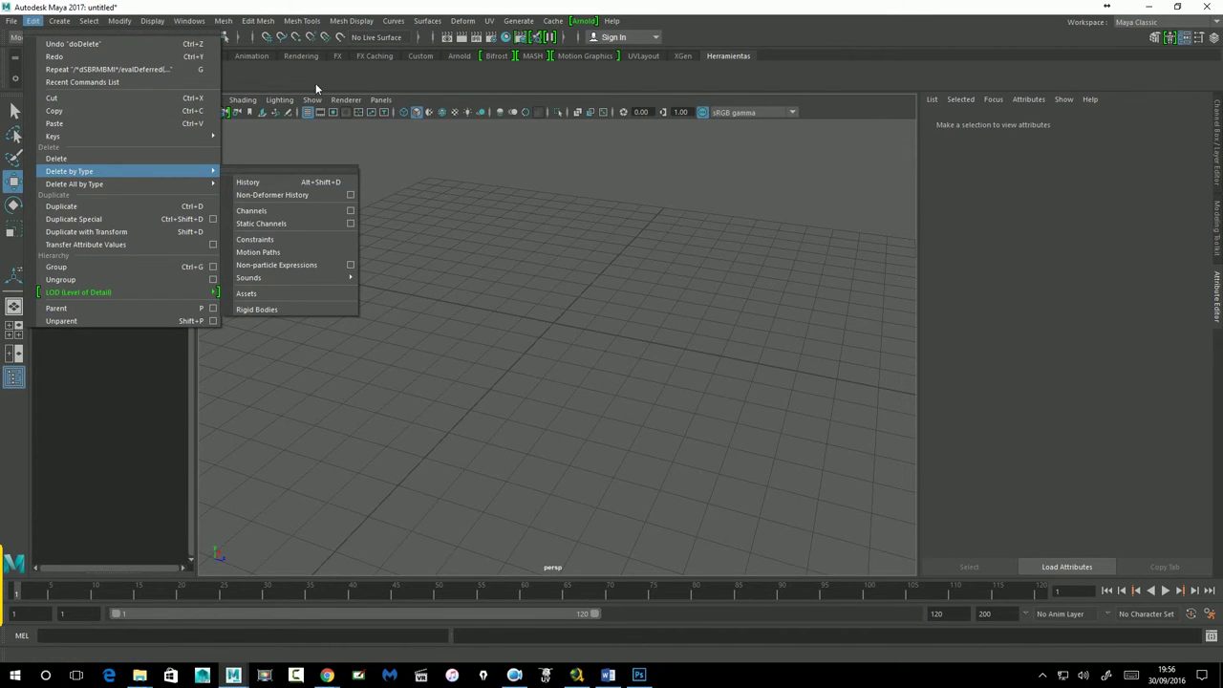
pyautogui.keyDown('ctrl'); pyautogui.keyDown('shift'); pyautogui.click(248, 182); pyautogui.keyUp('shift'); pyautogui.keyUp('ctrl')
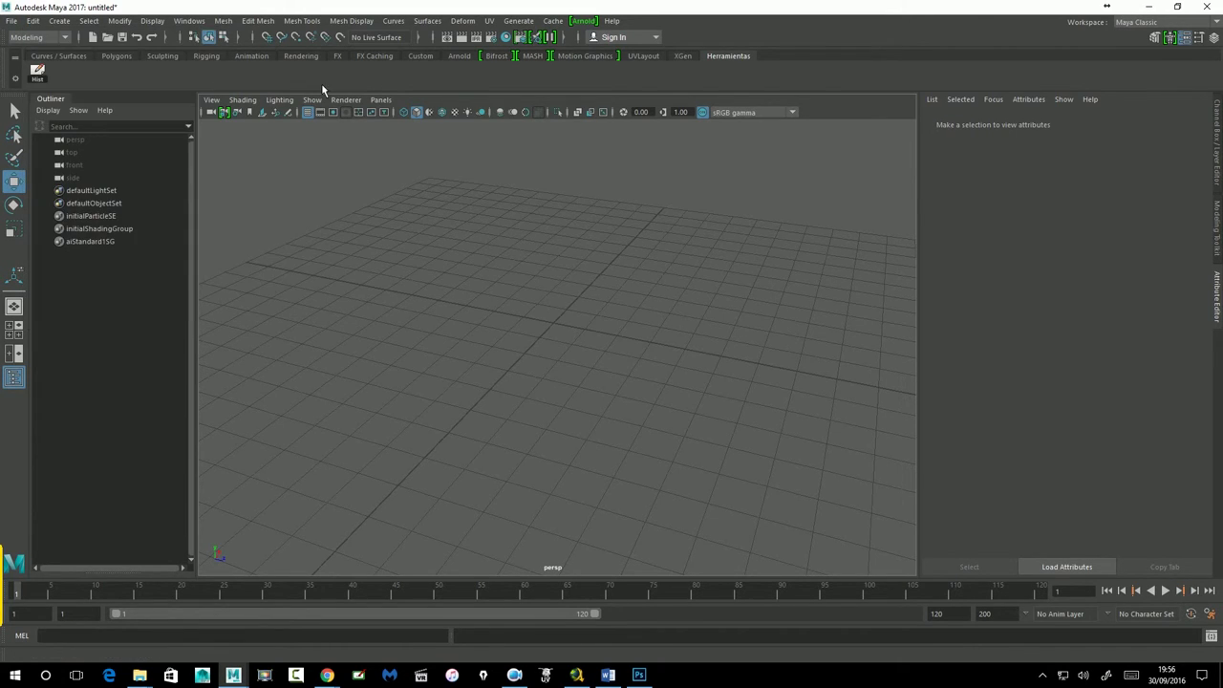
pyautogui.click(120, 21)
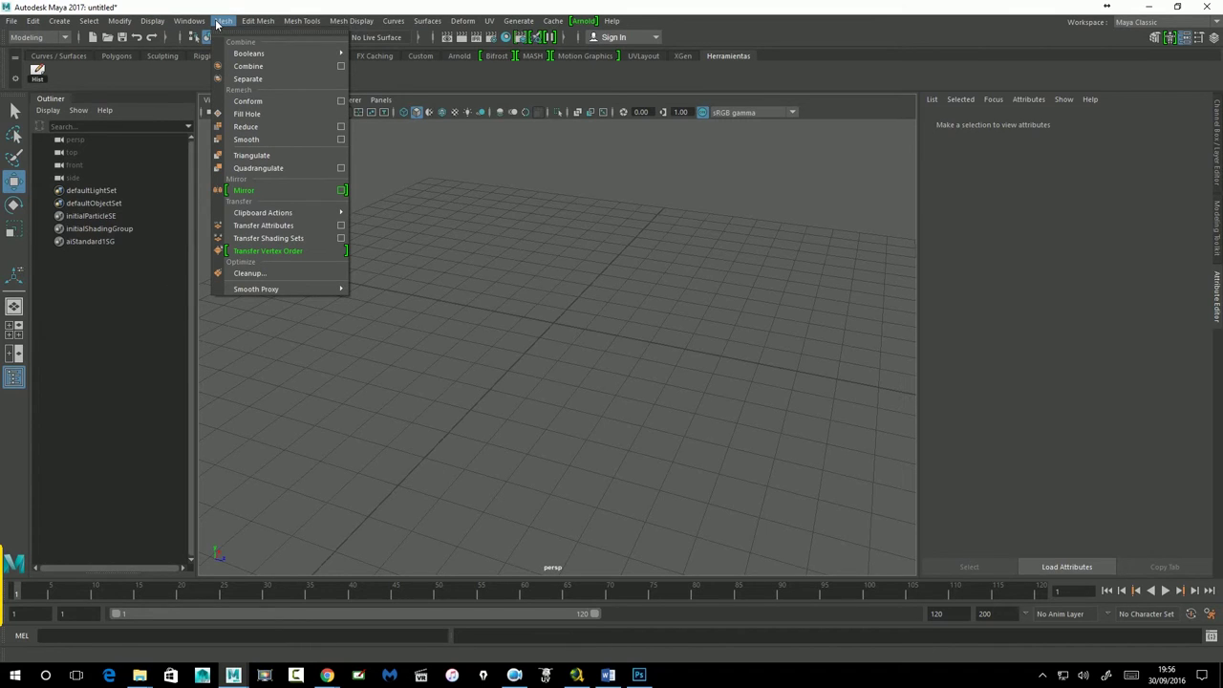
pyautogui.moveTo(258, 20)
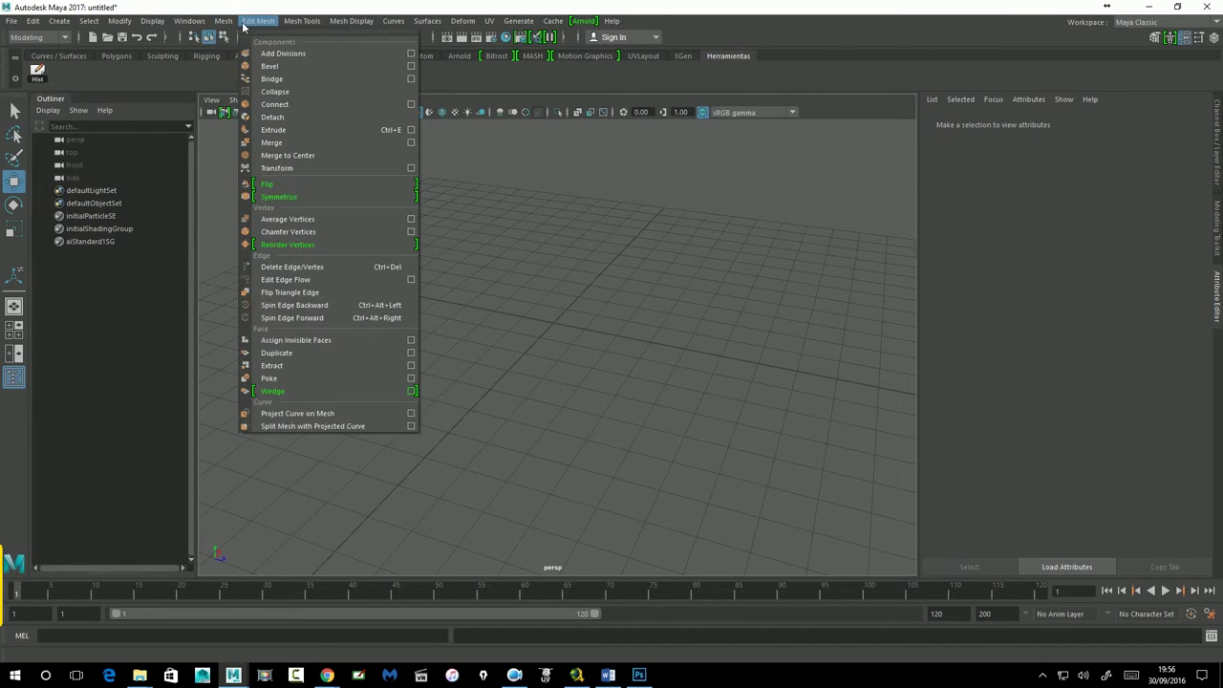
pyautogui.keyDown('ctrl'); pyautogui.keyDown('shift'); pyautogui.click(278, 132); pyautogui.keyUp('shift'); pyautogui.keyUp('ctrl')
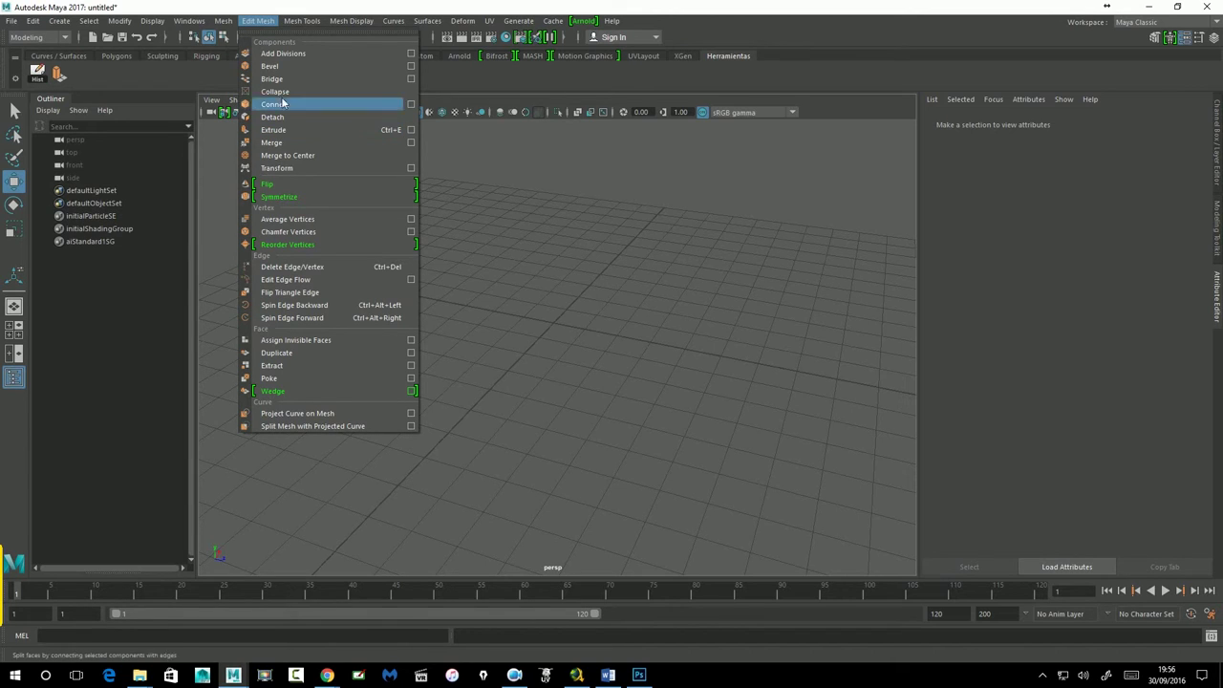
pyautogui.keyDown('ctrl'); pyautogui.keyDown('shift'); pyautogui.click(279, 84); pyautogui.keyUp('shift'); pyautogui.keyUp('ctrl')
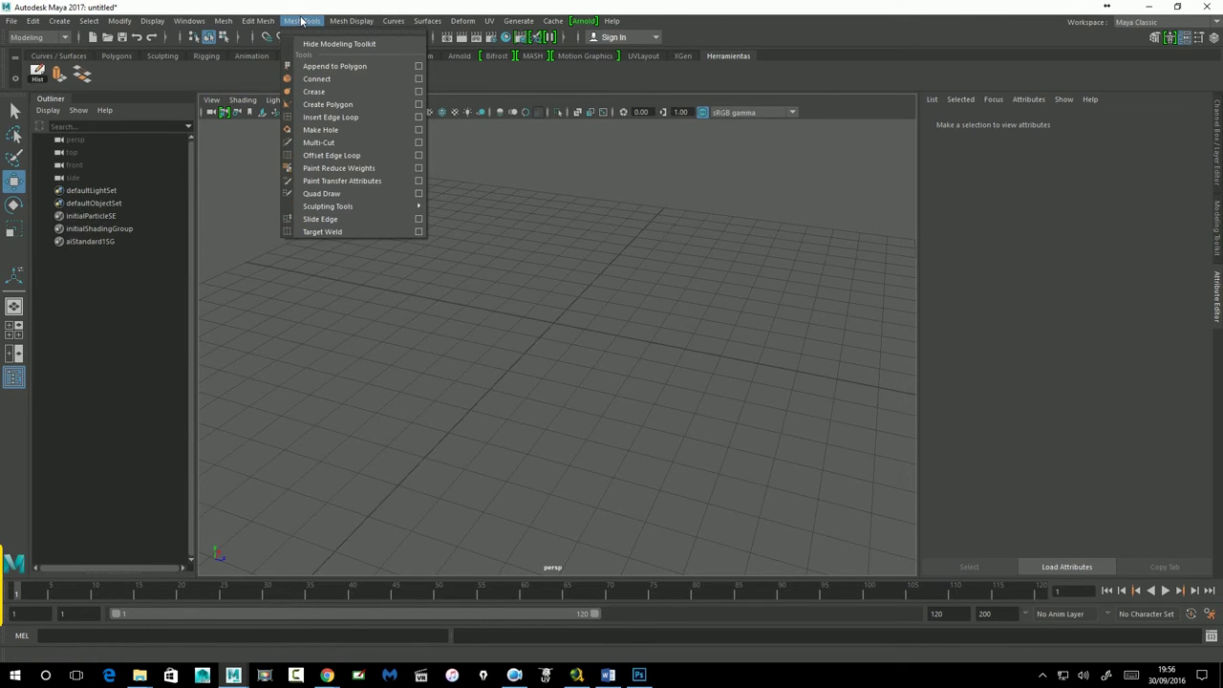
pyautogui.keyDown('ctrl'); pyautogui.keyDown('shift'); pyautogui.click(318, 144); pyautogui.keyUp('shift'); pyautogui.keyUp('ctrl')
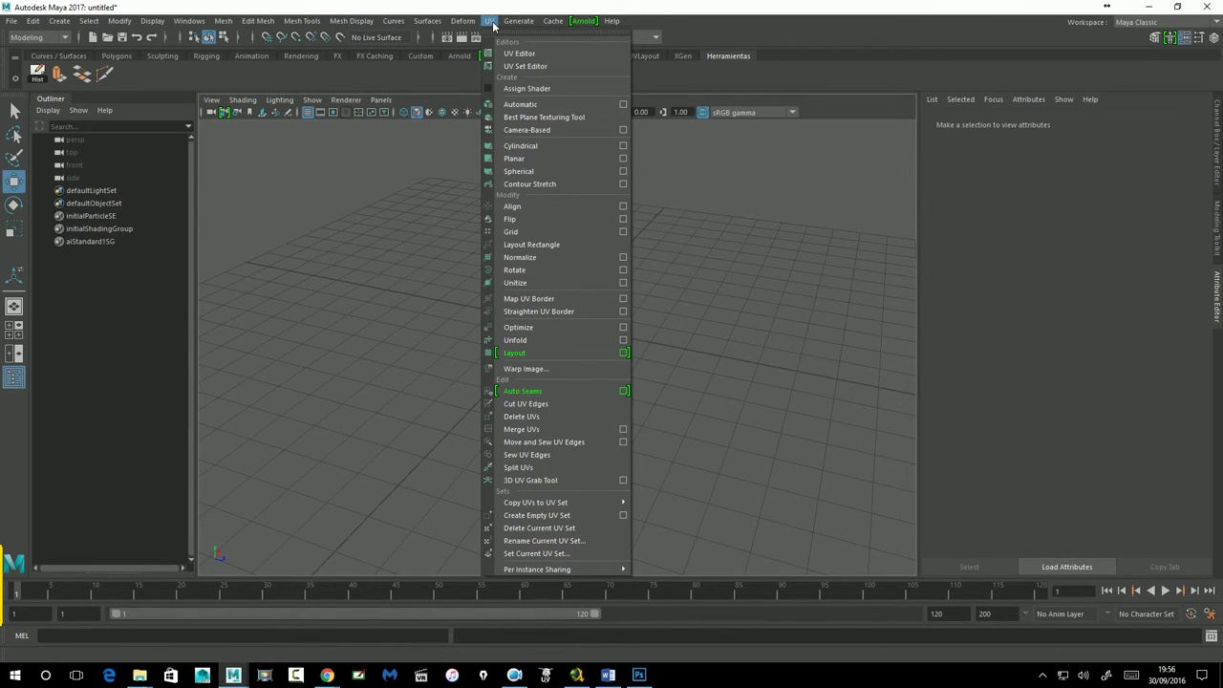
pyautogui.keyDown('ctrl'); pyautogui.keyDown('shift'); pyautogui.click(520, 61); pyautogui.keyUp('shift'); pyautogui.keyUp('ctrl')
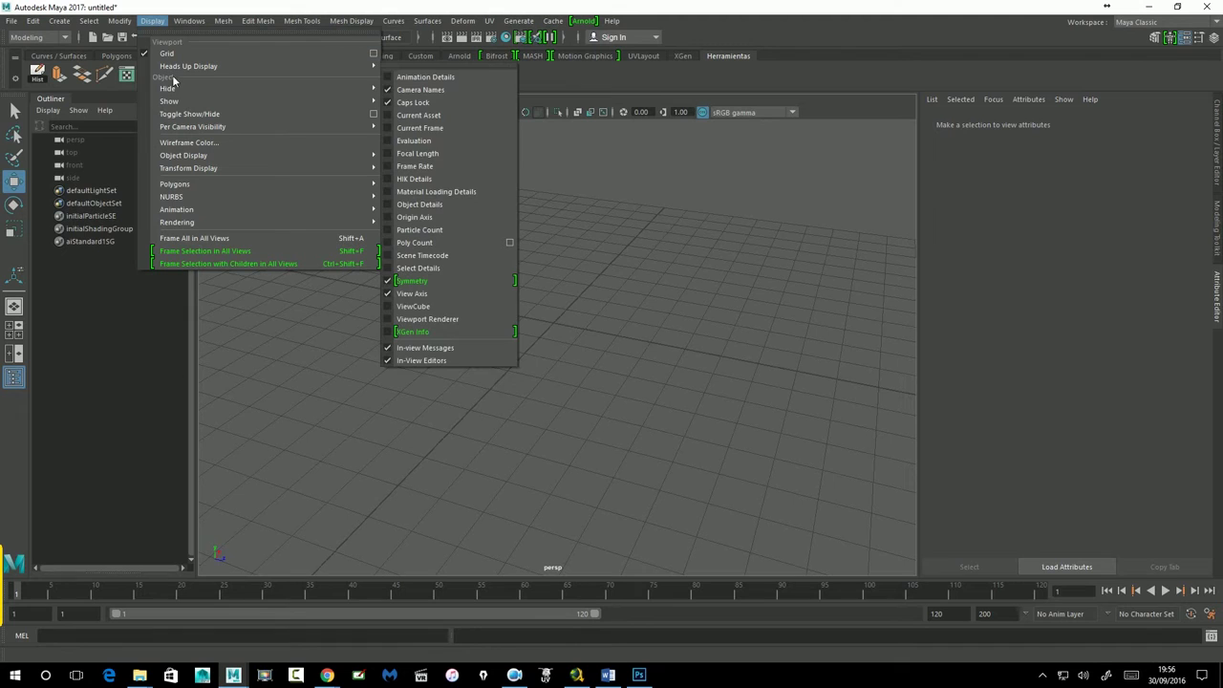
pyautogui.moveTo(170, 102)
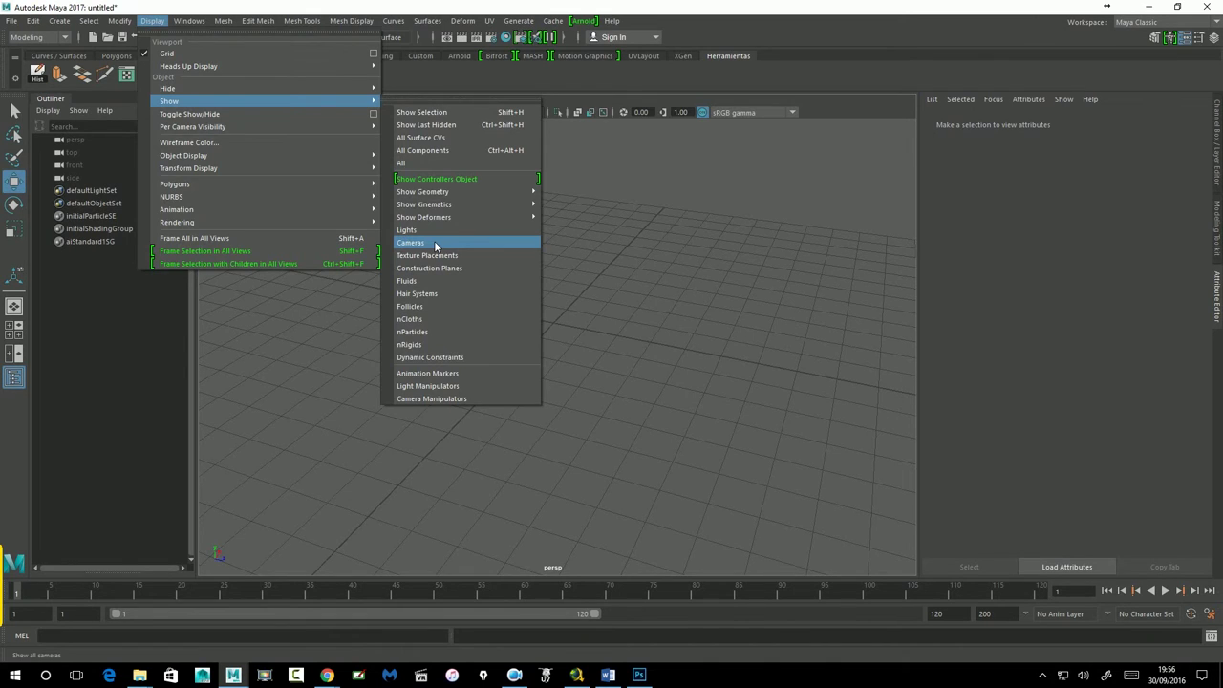
pyautogui.click(352, 20)
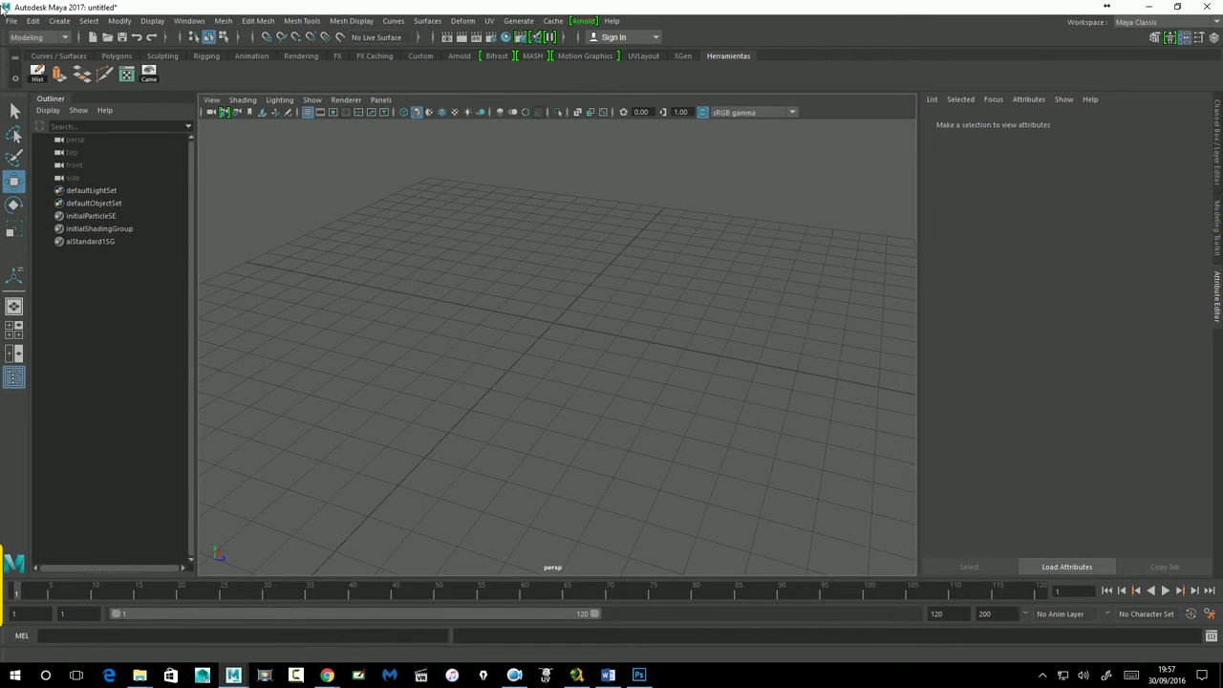
# Create a camera, toggle its visibility with H, and leave it hidden
pyautogui.click(60, 21)
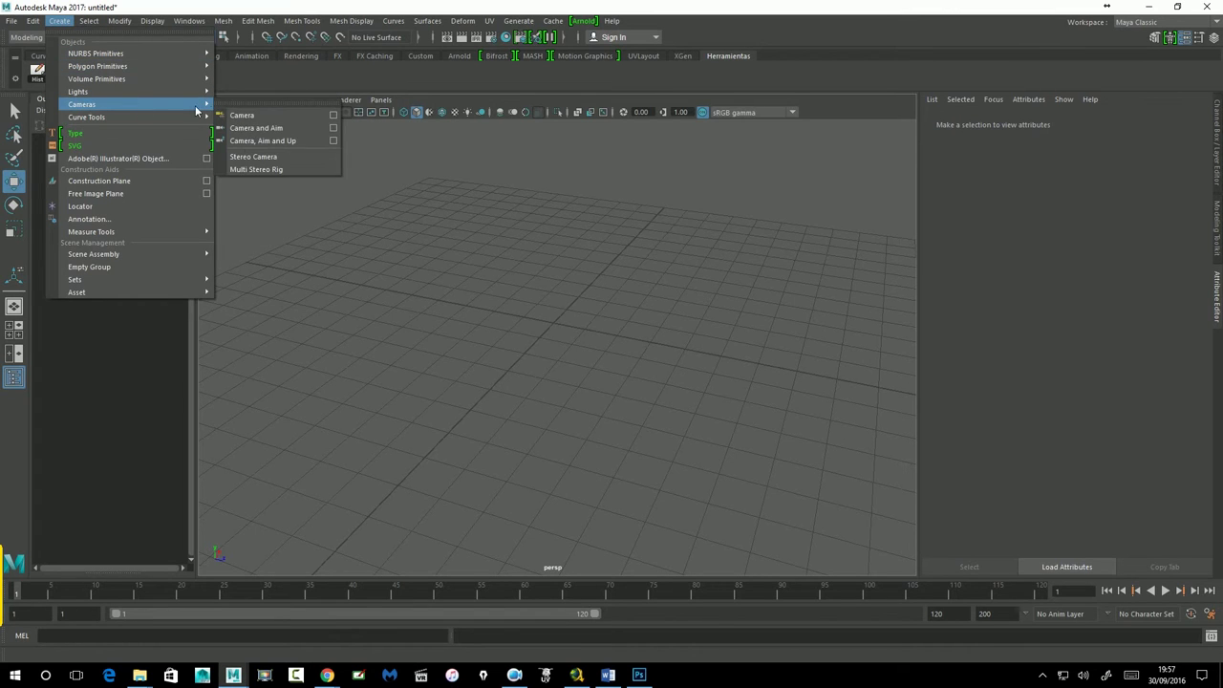
pyautogui.click(242, 114)
pyautogui.scroll(3, 812, 363)
pyautogui.moveTo(811, 363)
pyautogui.keyDown('alt'); pyautogui.mouseDown()
pyautogui.moveTo(787, 364)
pyautogui.moveTo(813, 360)
pyautogui.mouseUp(); pyautogui.keyUp('alt')
pyautogui.press('h')
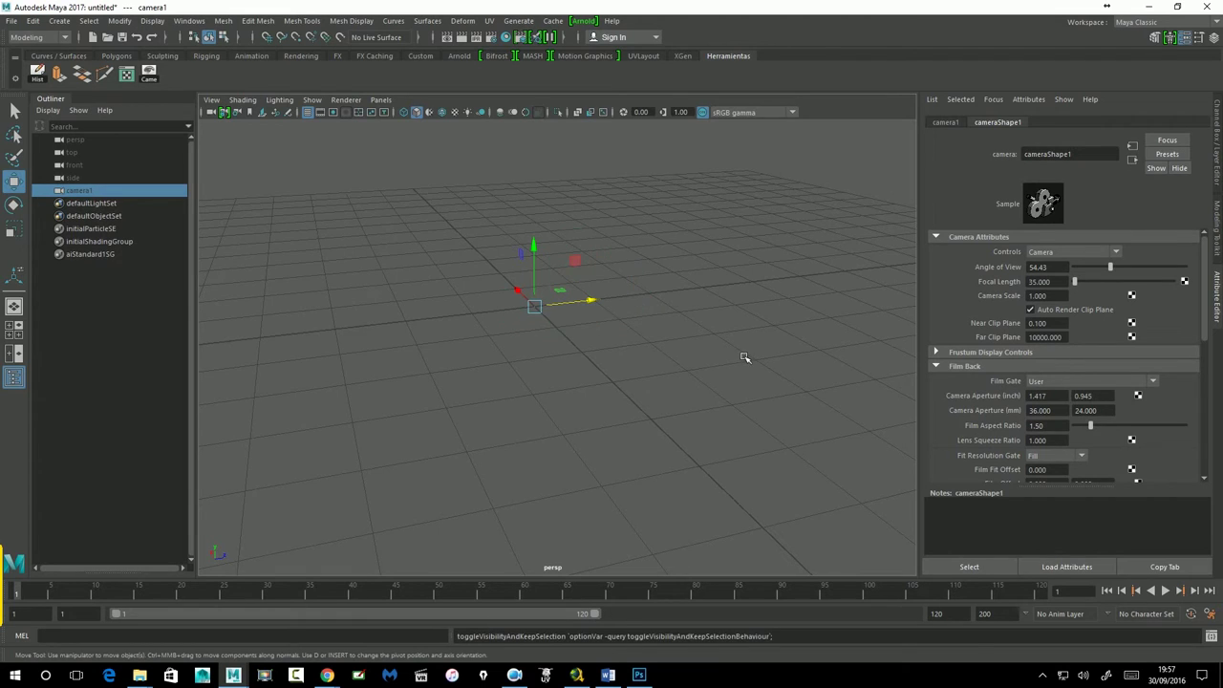
pyautogui.click(148, 74)
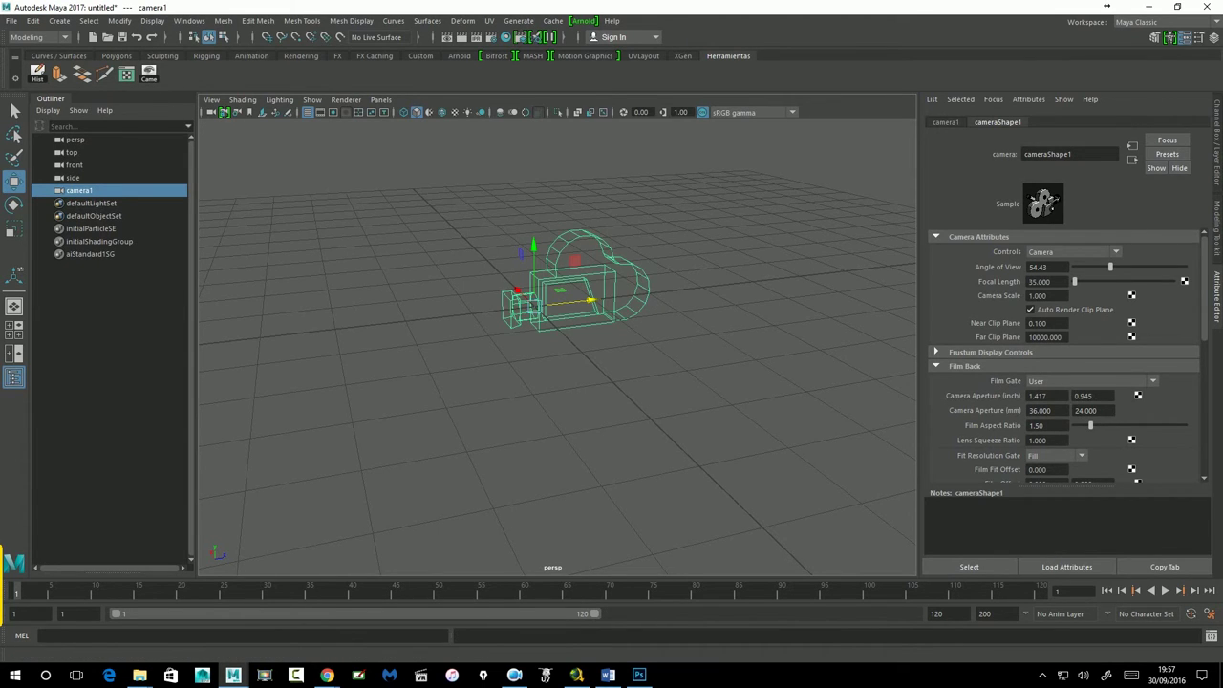
pyautogui.click(345, 296)
pyautogui.moveTo(415, 219); pyautogui.dragTo(806, 423)
pyautogui.press('h')
pyautogui.click(80, 293)
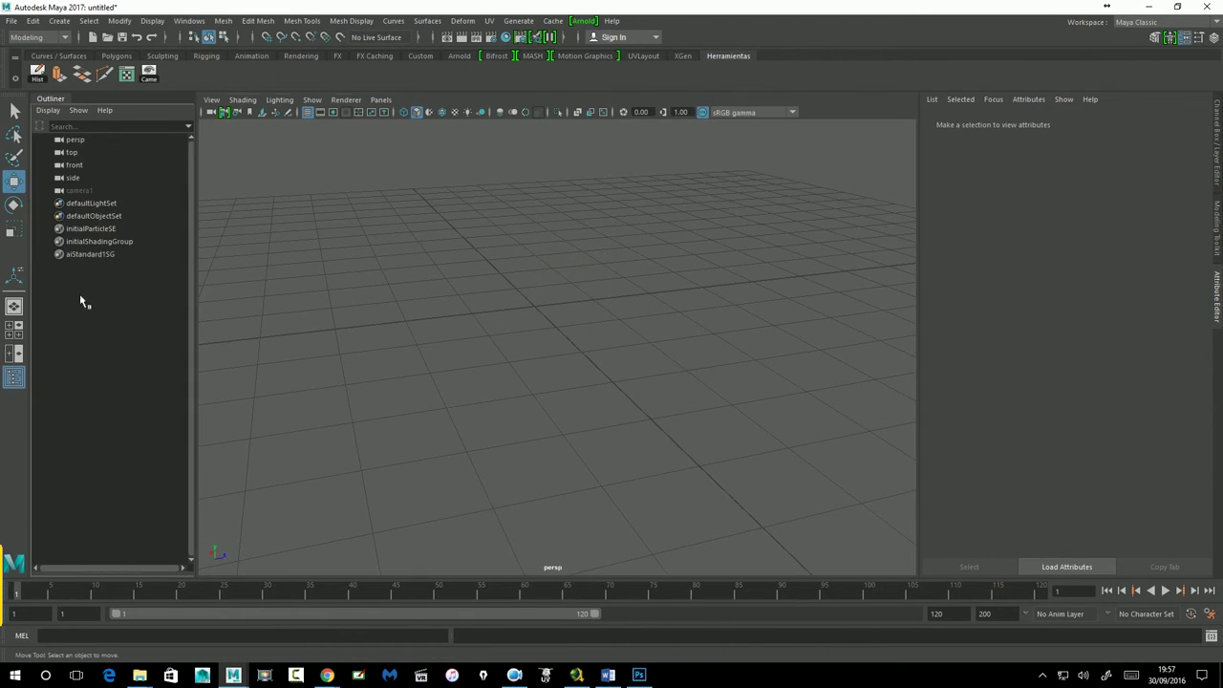
pyautogui.click(90, 253)
# Create a polygon sphere, move it right, and show camera1 again
pyautogui.click(59, 20)
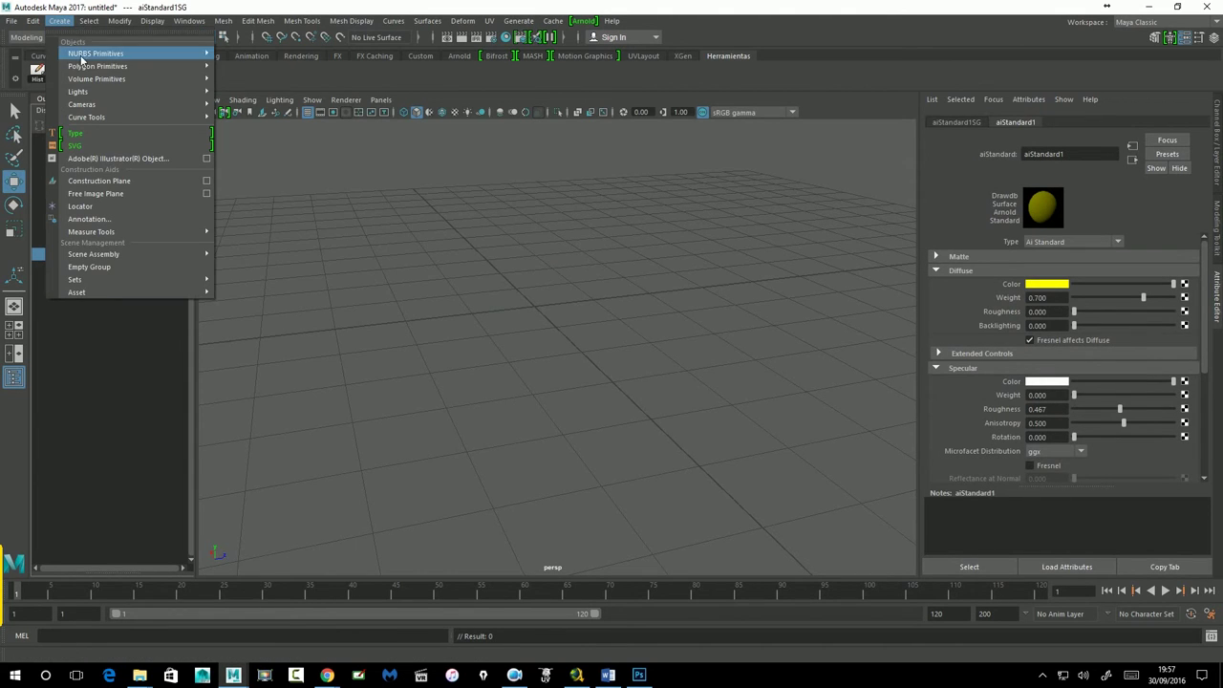
pyautogui.click(239, 68)
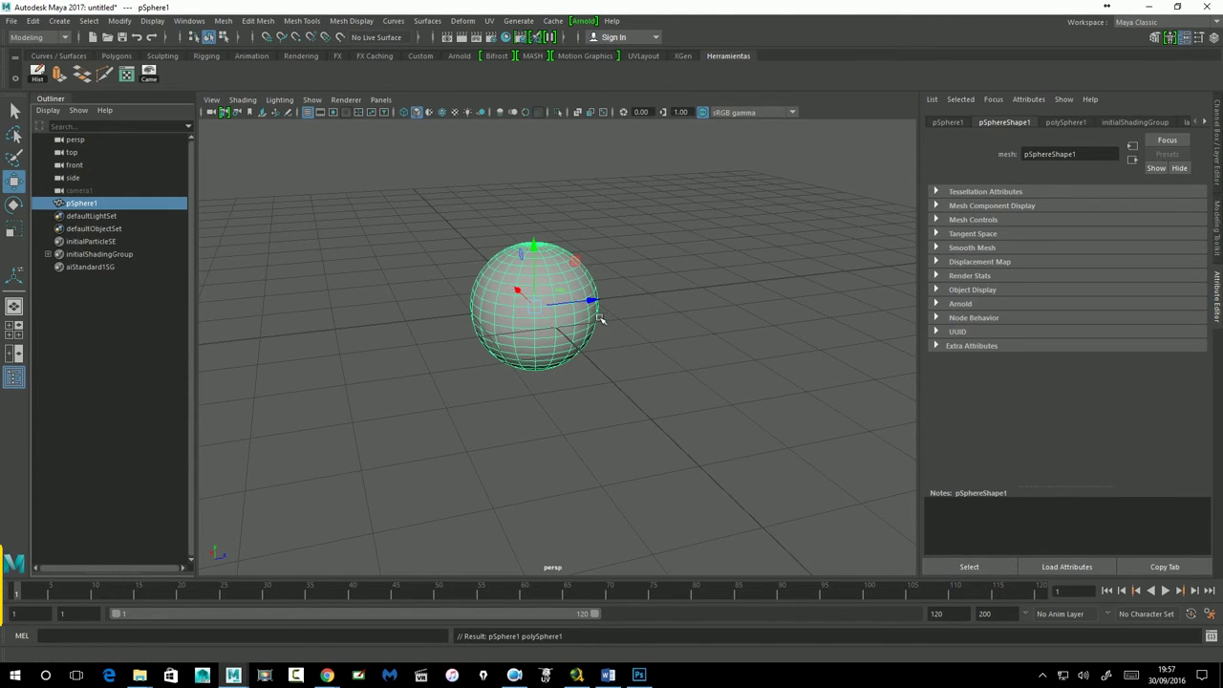
pyautogui.moveTo(598, 317); pyautogui.dragTo(806, 294)
pyautogui.click(748, 522)
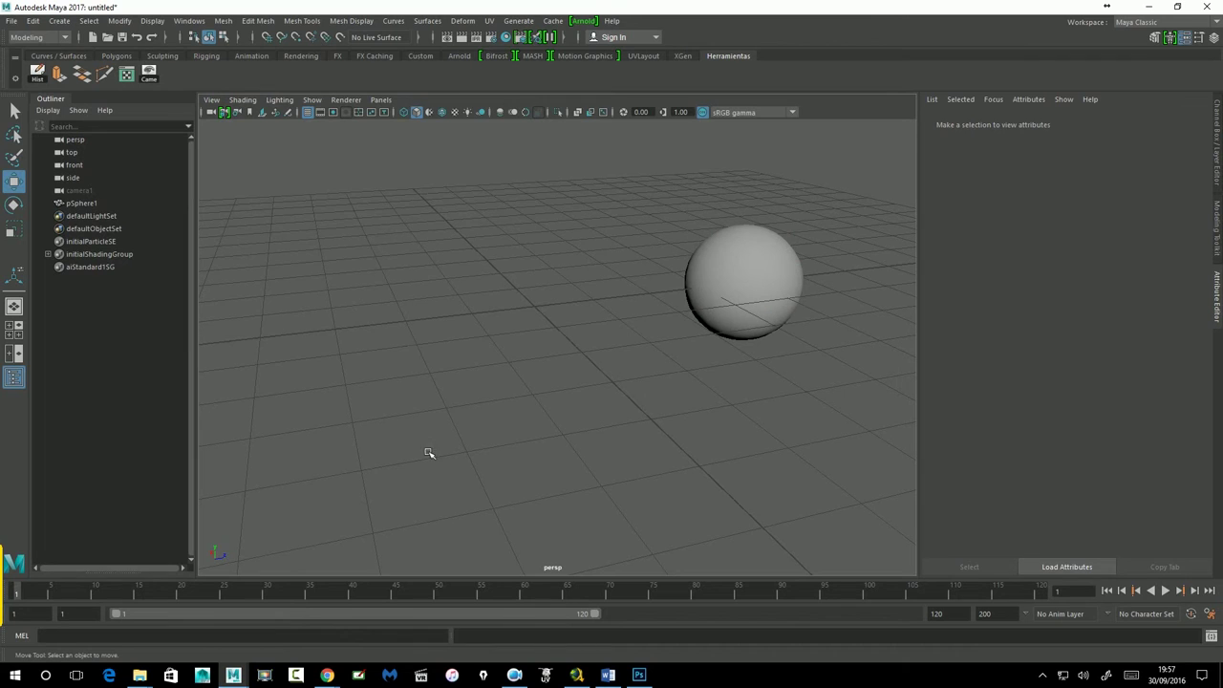
pyautogui.click(149, 75)
pyautogui.click(599, 270)
pyautogui.keyDown('alt'); pyautogui.moveTo(563, 442); pyautogui.dragTo(612, 454); pyautogui.keyUp('alt')
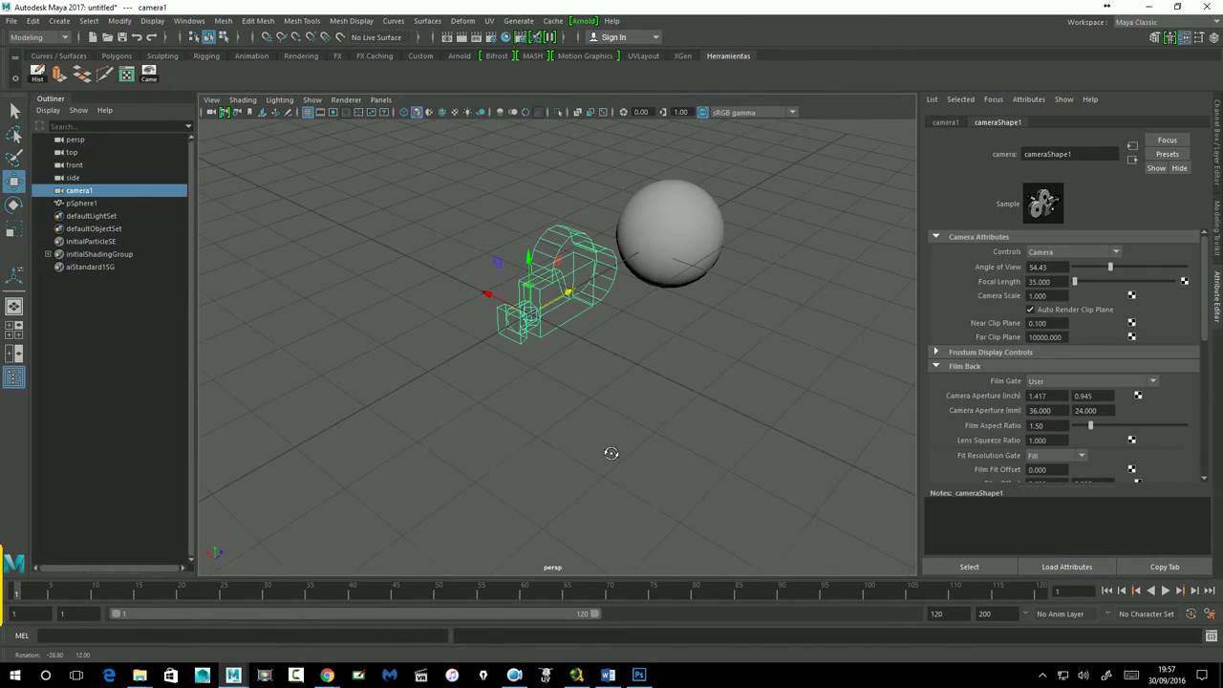
# Add a Plug-in Manager button to the Herramientas shelf
pyautogui.click(191, 21)
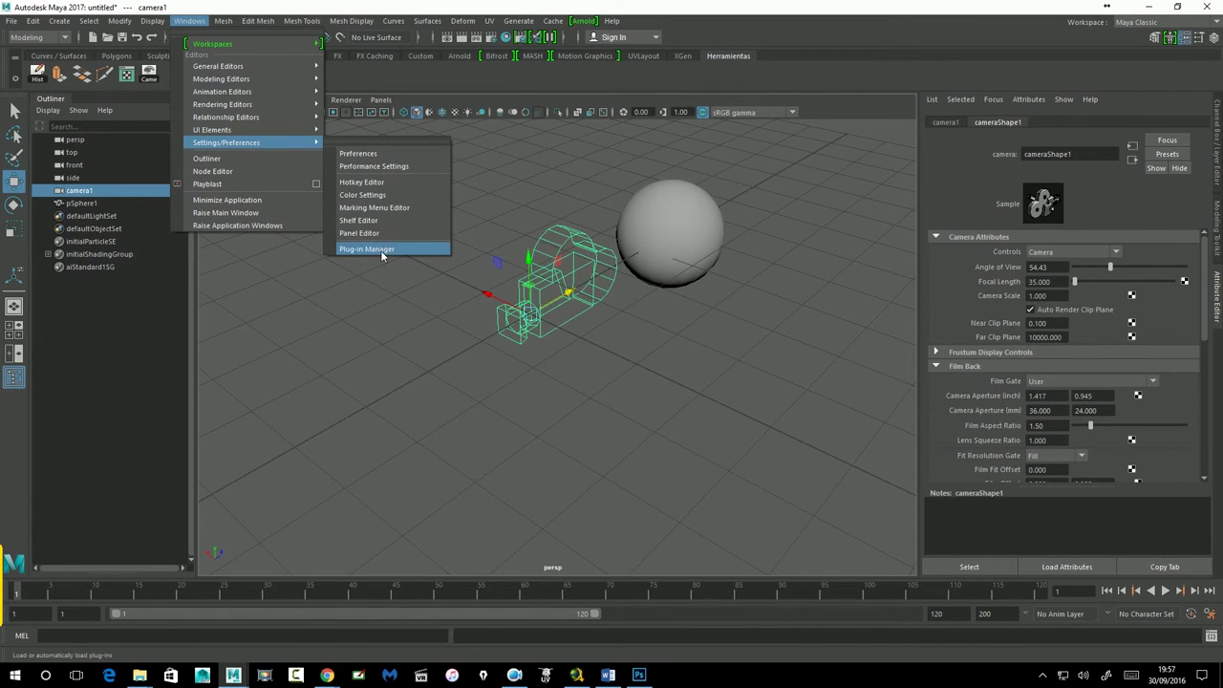
pyautogui.moveTo(119, 20)
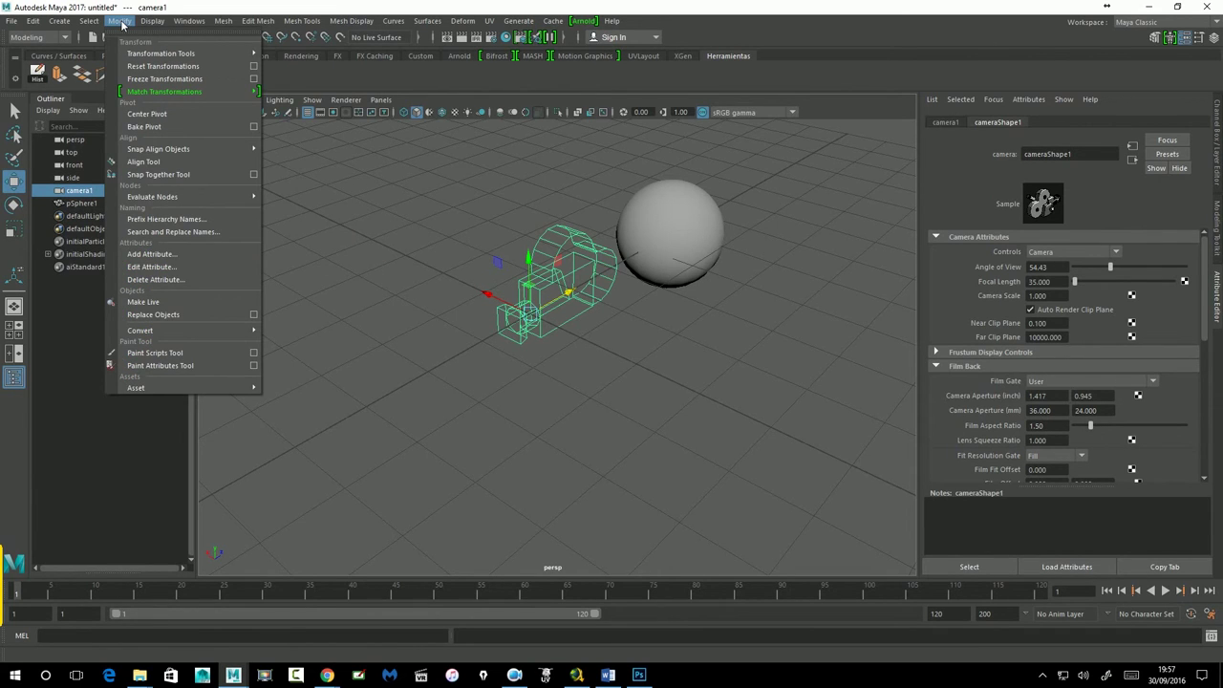
pyautogui.click(380, 81)
pyautogui.click(252, 328)
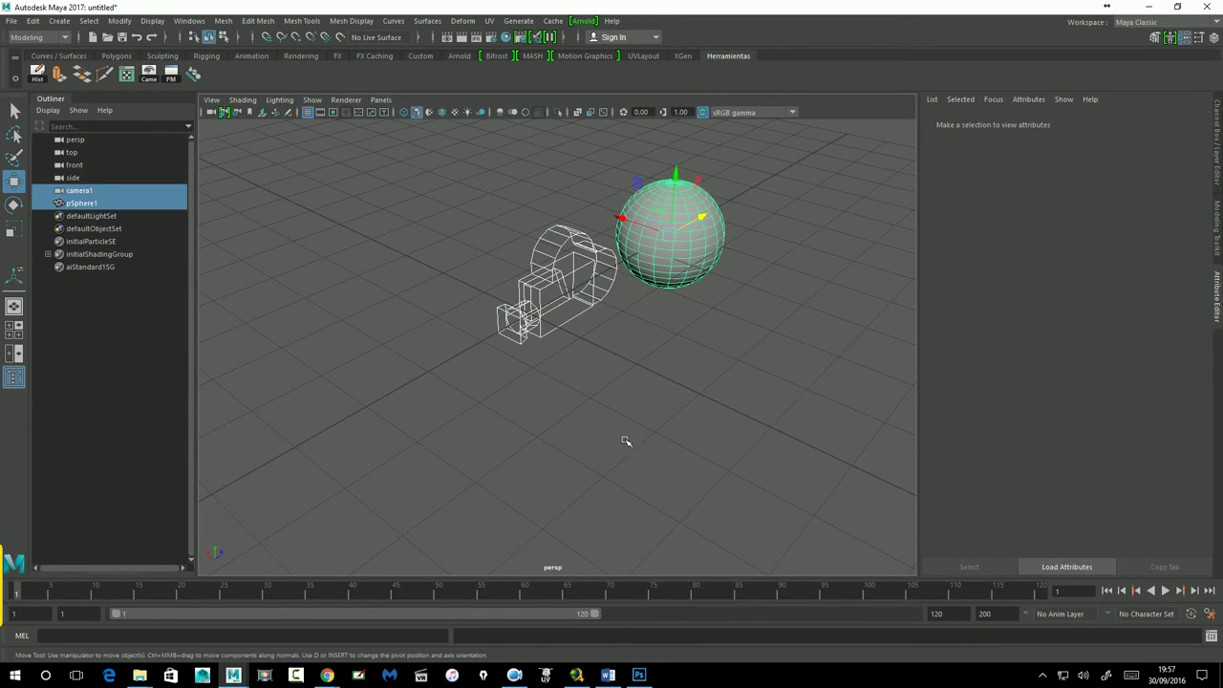
# Hide camera1 with Ctrl+H and delete the test sphere
pyautogui.moveTo(533, 254)
pyautogui.mouseDown()
pyautogui.moveTo(571, 366)
pyautogui.moveTo(450, 342)
pyautogui.mouseUp()
pyautogui.hotkey('ctrl', 'h')
pyautogui.moveTo(647, 210); pyautogui.dragTo(769, 365)
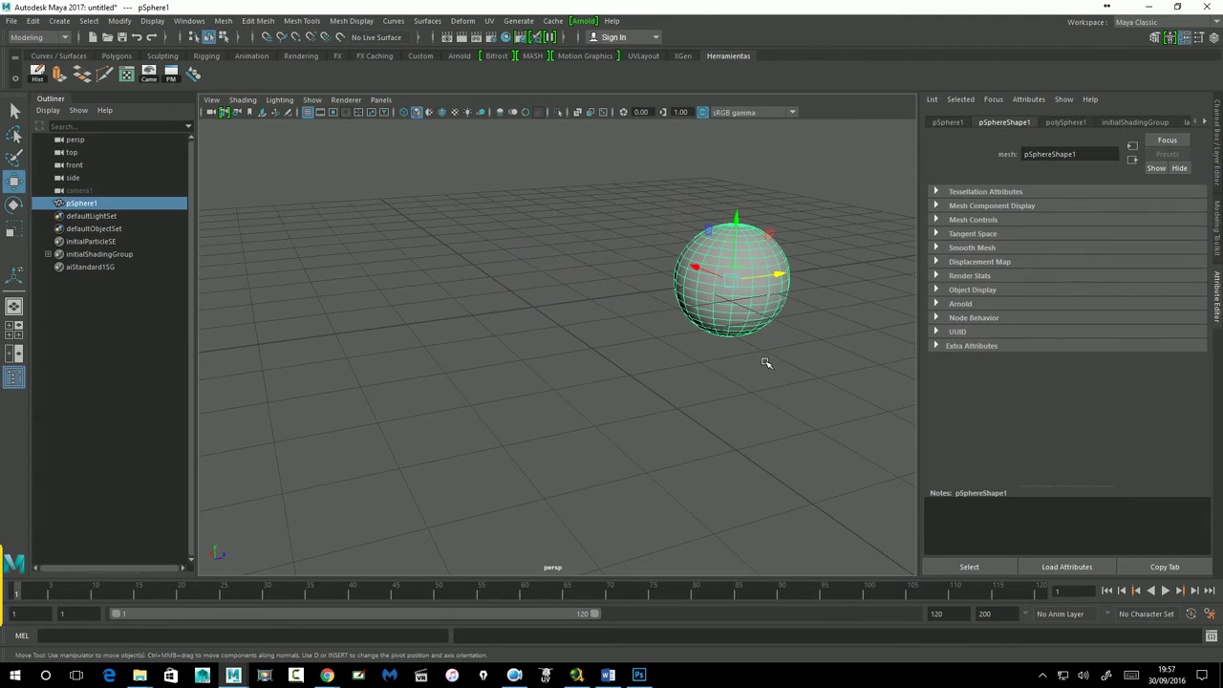
pyautogui.press('Delete')
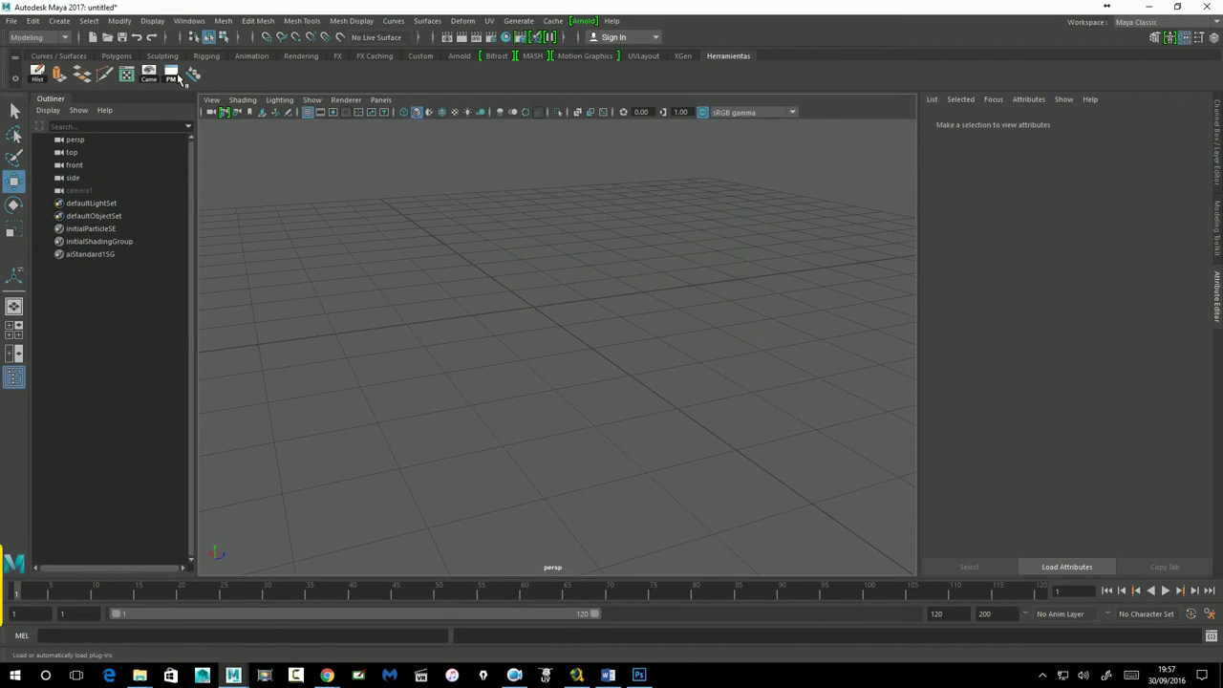
# Test the PM shelf button by opening and closing the Plug-in Manager
pyautogui.click(177, 79)
pyautogui.scroll(-3, 538, 368)
pyautogui.scroll(3, 538, 368)
pyautogui.click(684, 229)
pyautogui.keyDown('alt'); pyautogui.moveTo(464, 246); pyautogui.dragTo(567, 252); pyautogui.keyUp('alt')
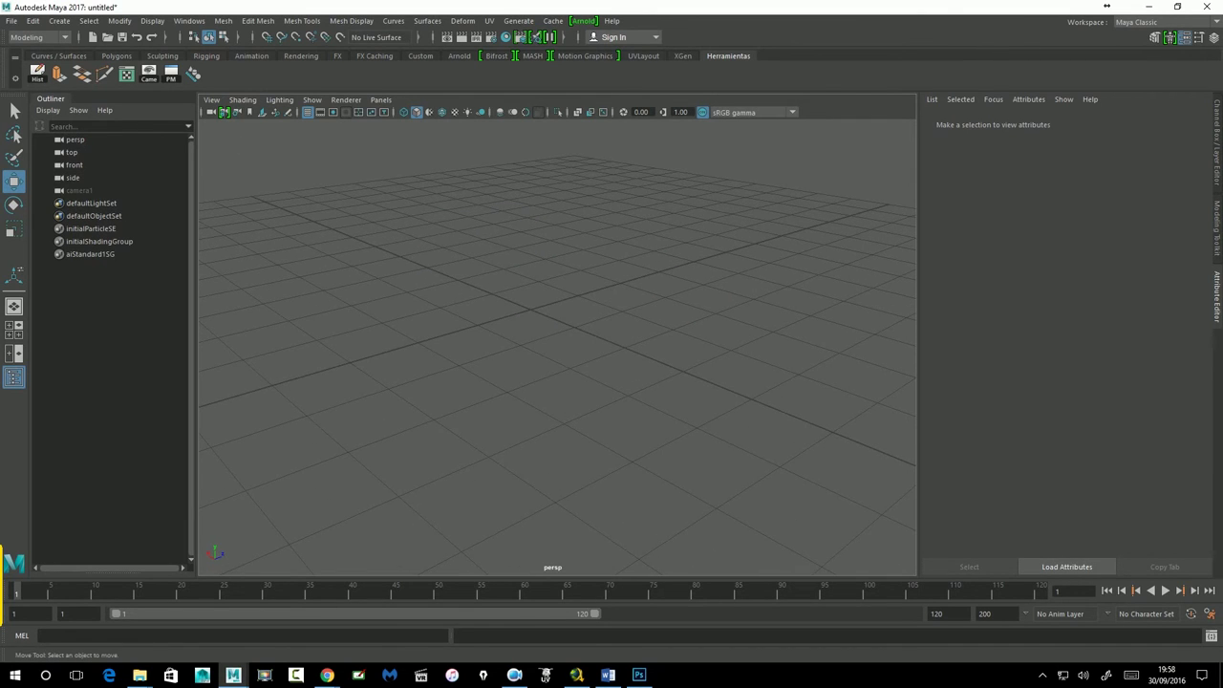
# Activate the Align Tool from the shelf and dismiss the shelf options menu
pyautogui.click(194, 76)
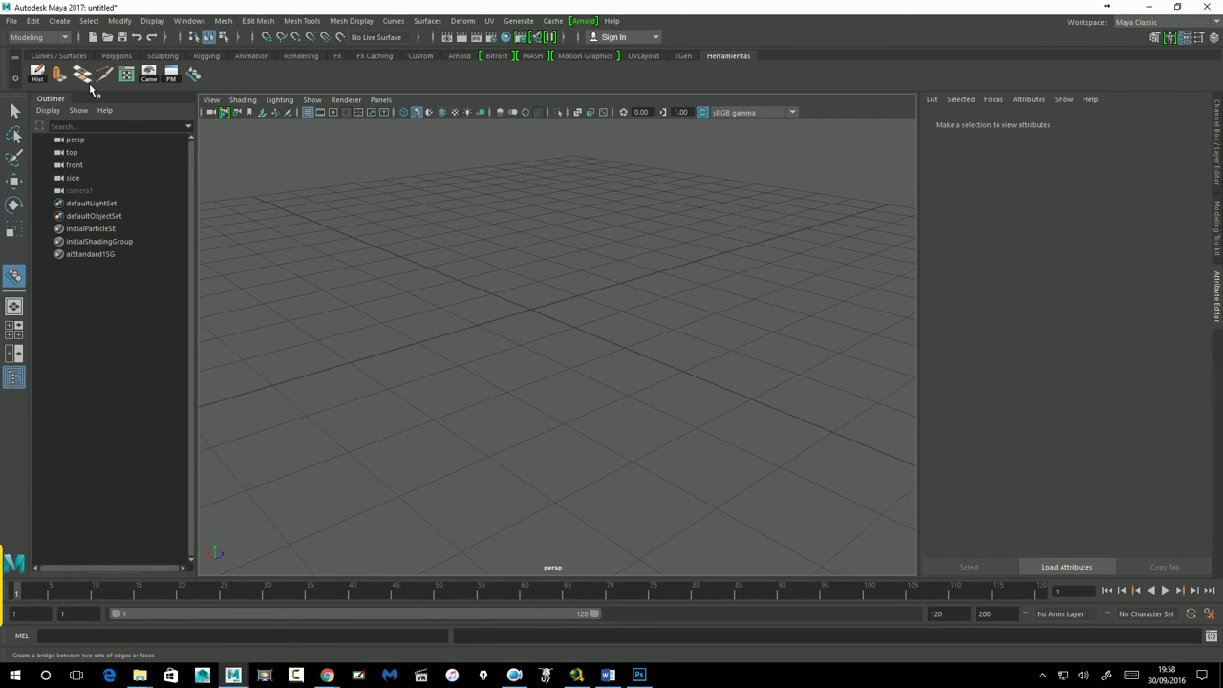
pyautogui.click(16, 82)
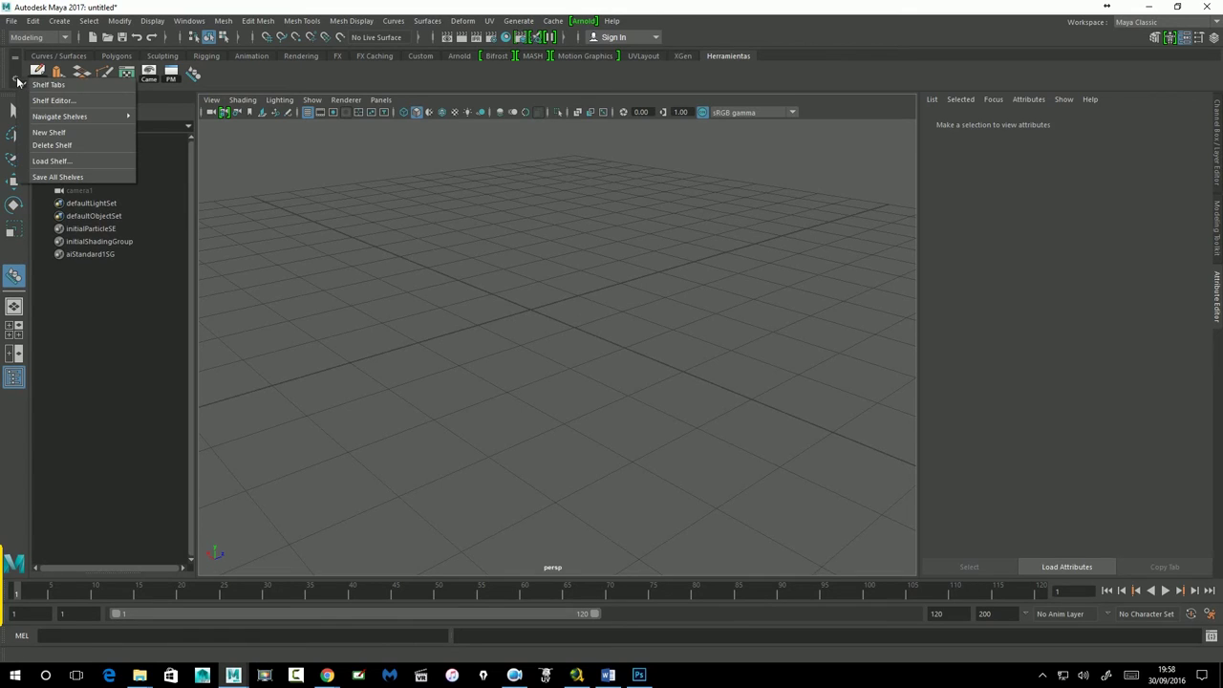
pyautogui.click(280, 81)
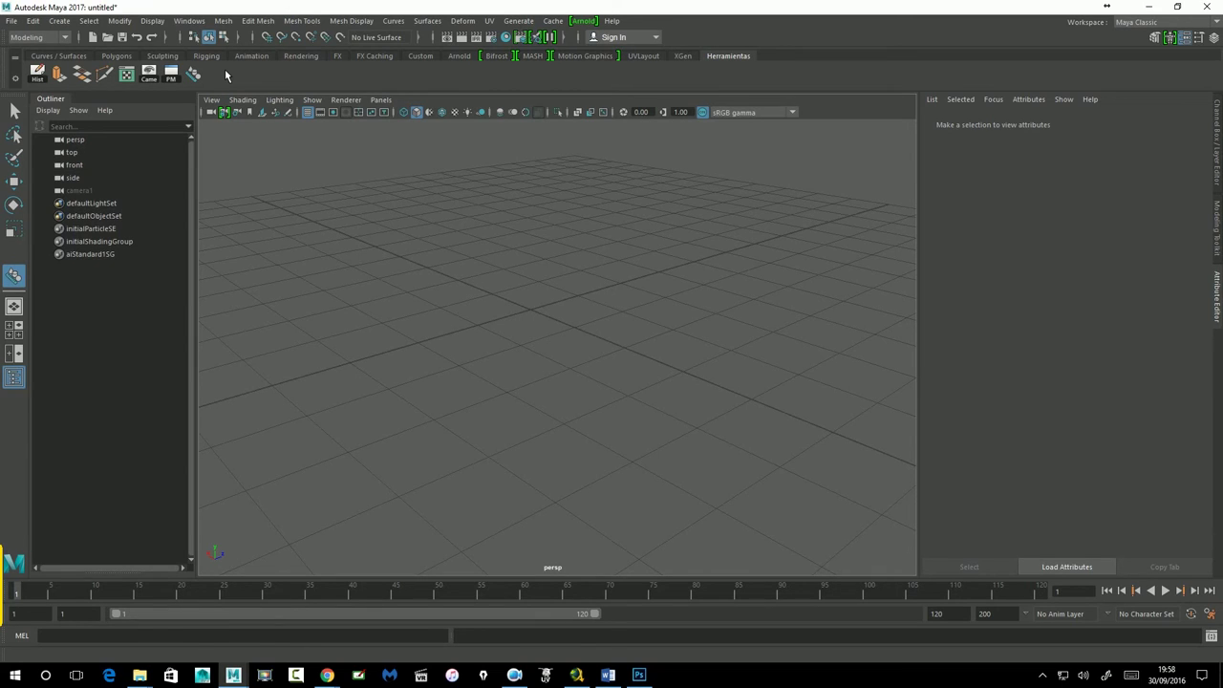
pyautogui.click(283, 23)
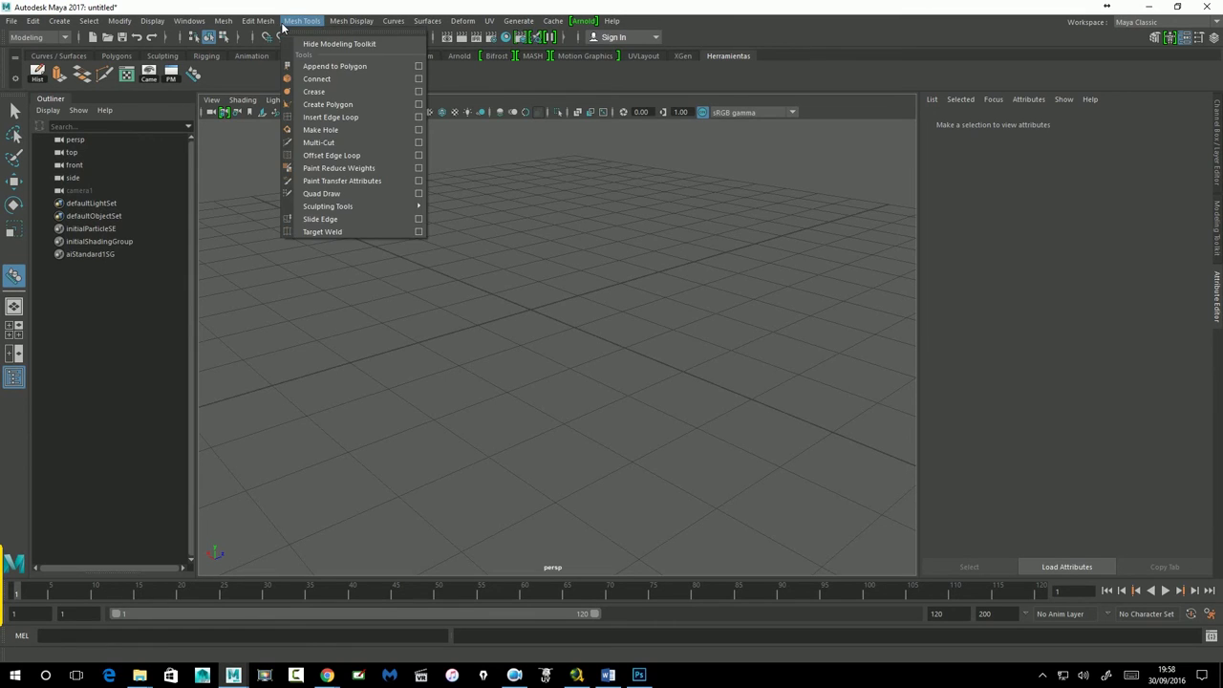
pyautogui.click(223, 23)
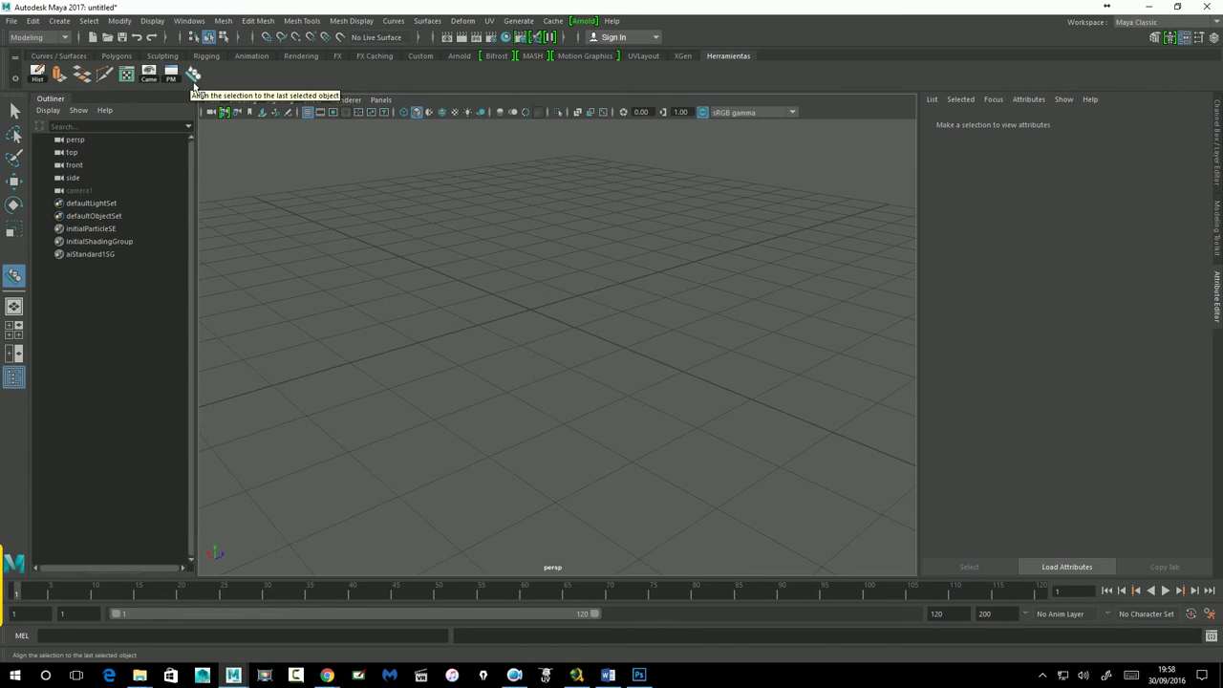
pyautogui.click(190, 21)
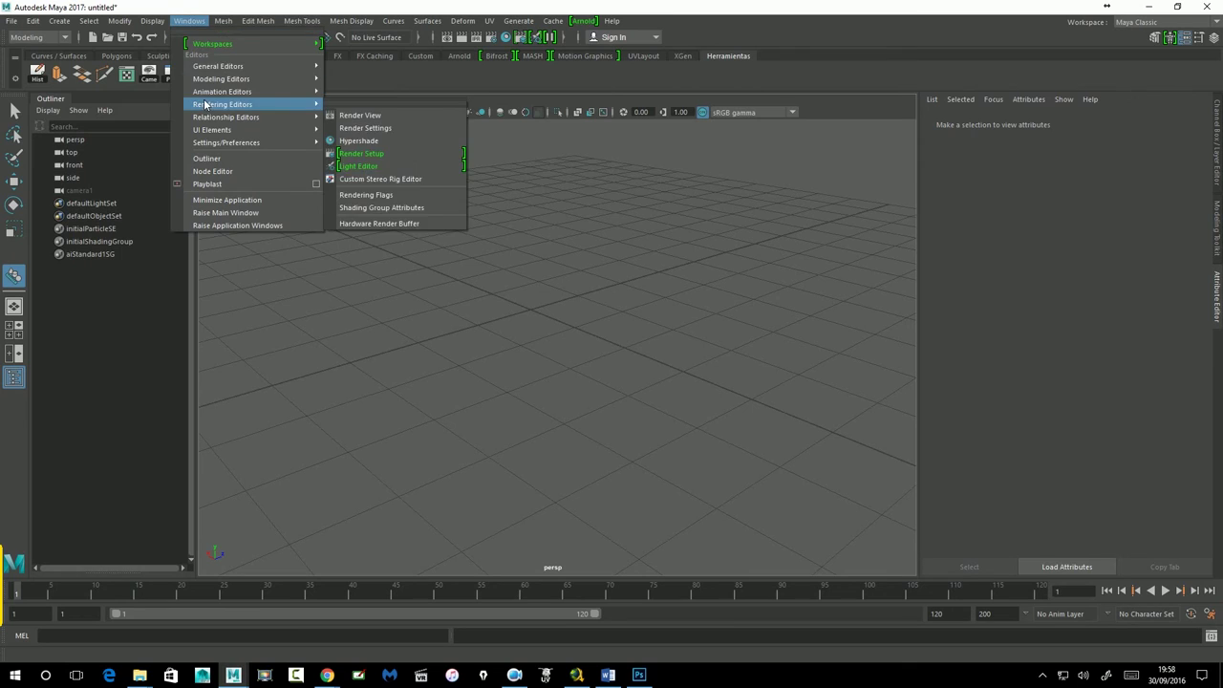
pyautogui.click(223, 21)
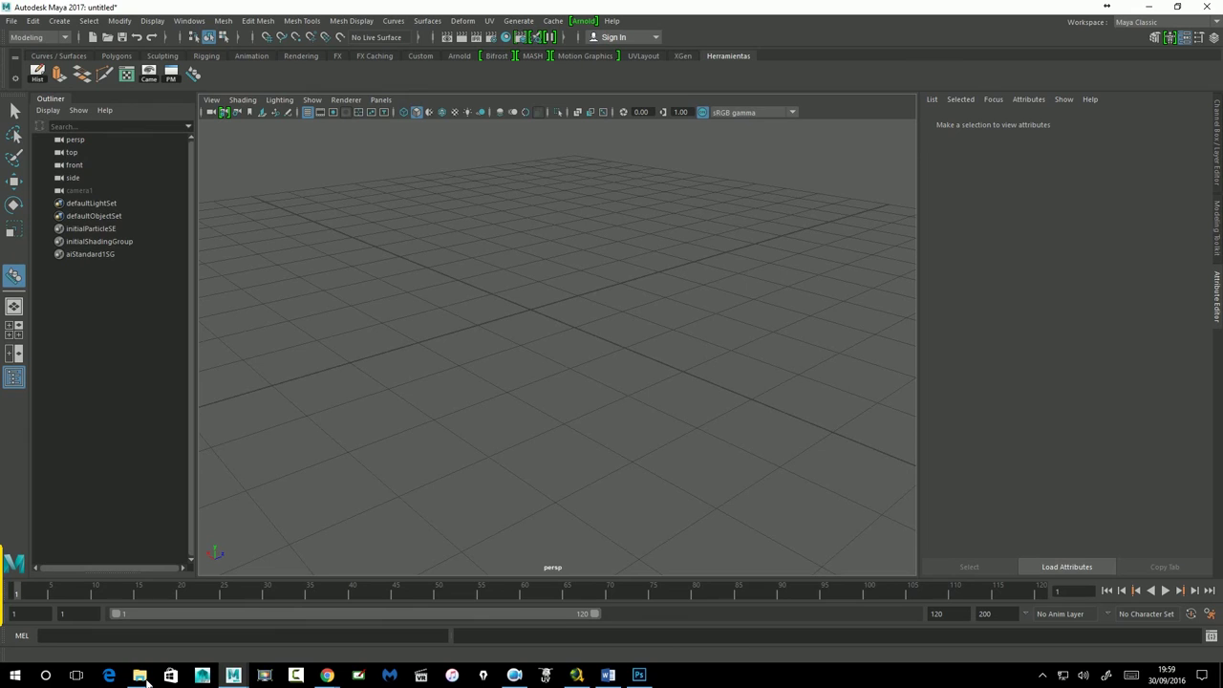
# Open a new File Explorer window on Documentos > maya
pyautogui.rightClick(146, 680)
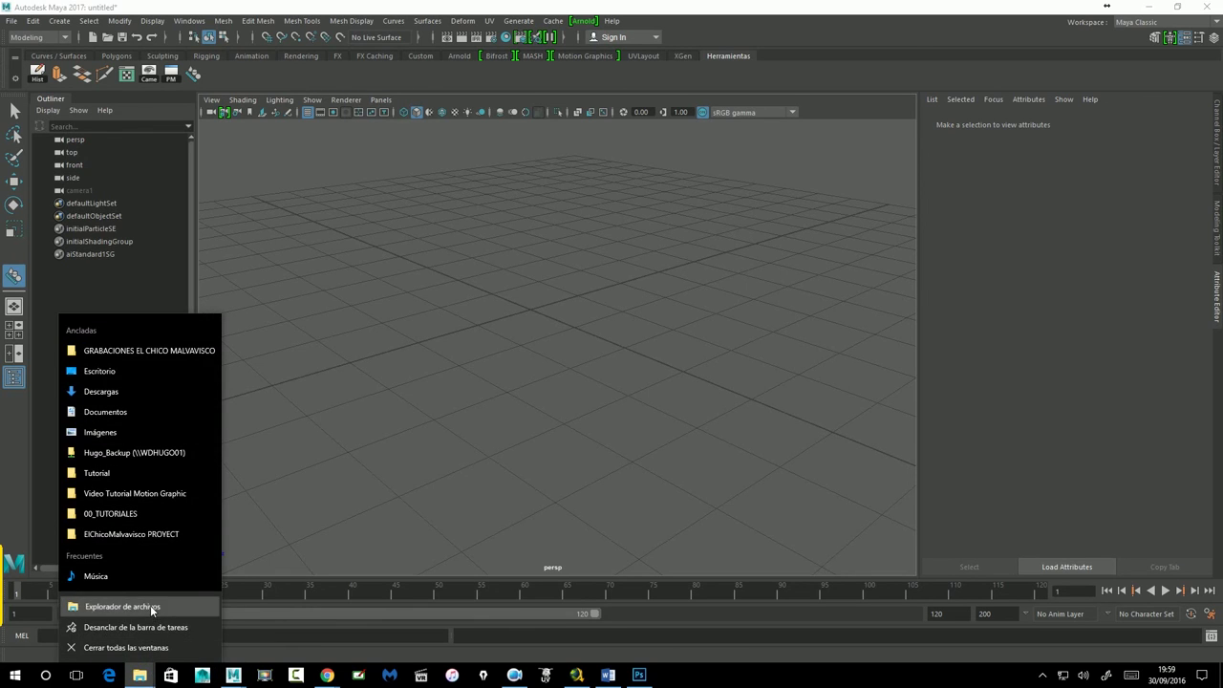
pyautogui.click(151, 608)
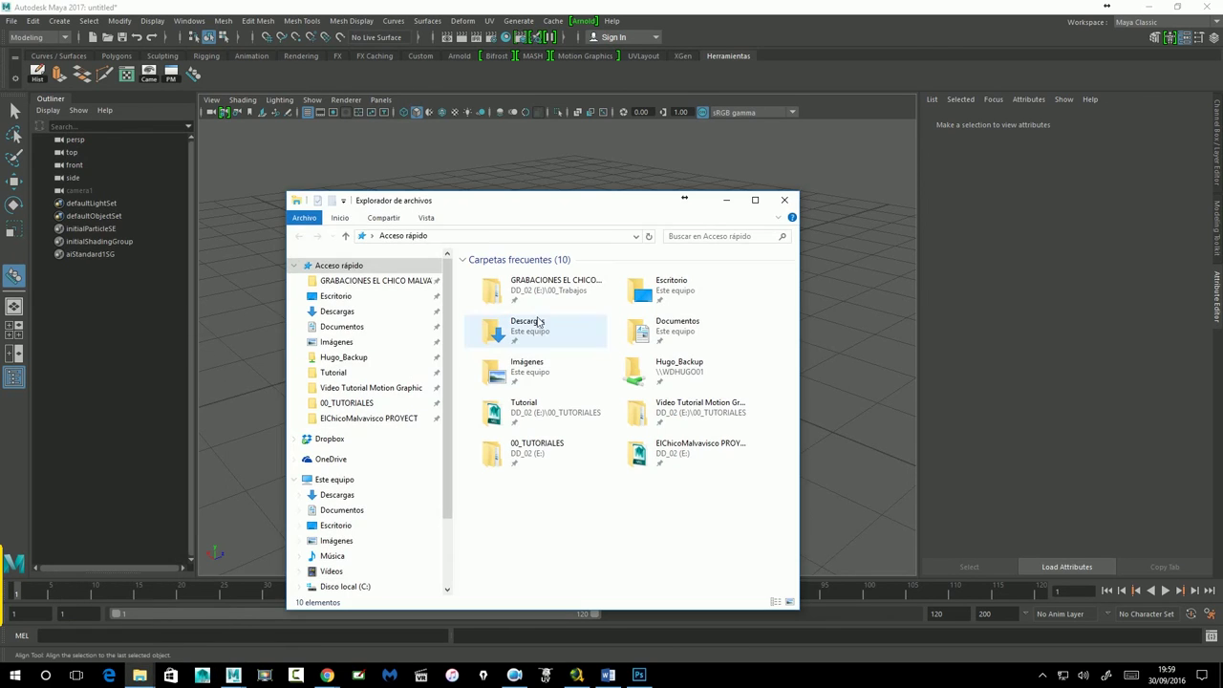
pyautogui.click(341, 512)
pyautogui.click(493, 382)
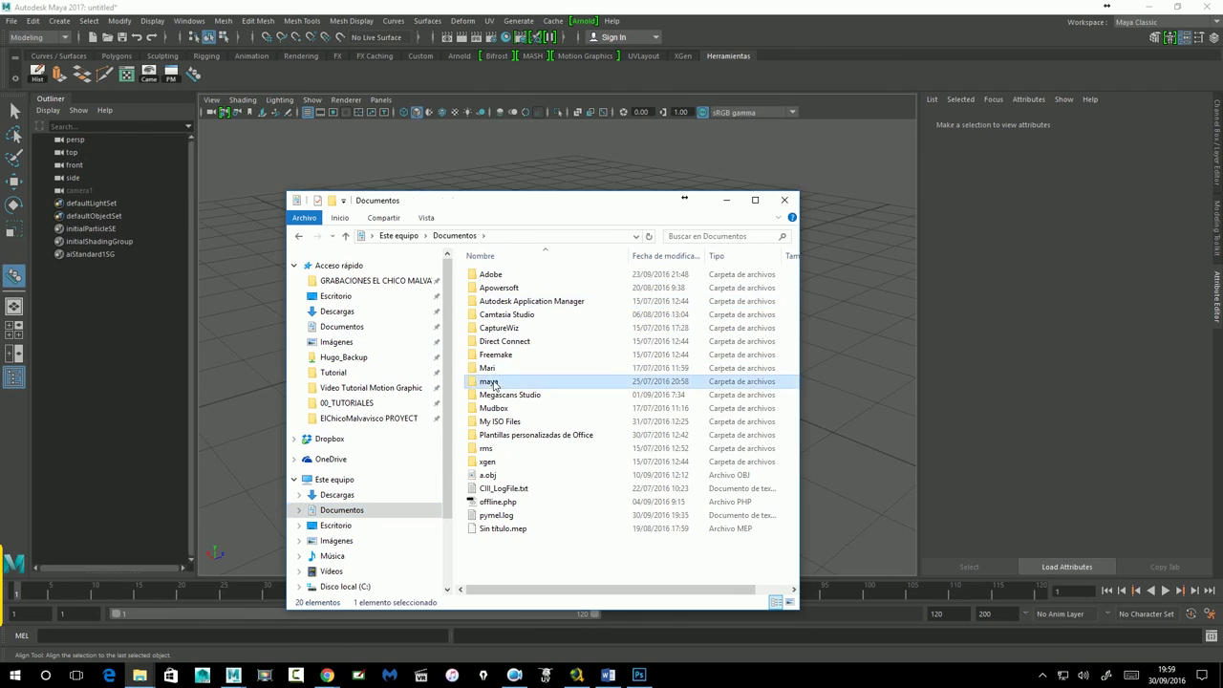
pyautogui.doubleClick(492, 382)
# Inspect the 2016 and 2017 version folders inside maya
pyautogui.click(490, 276)
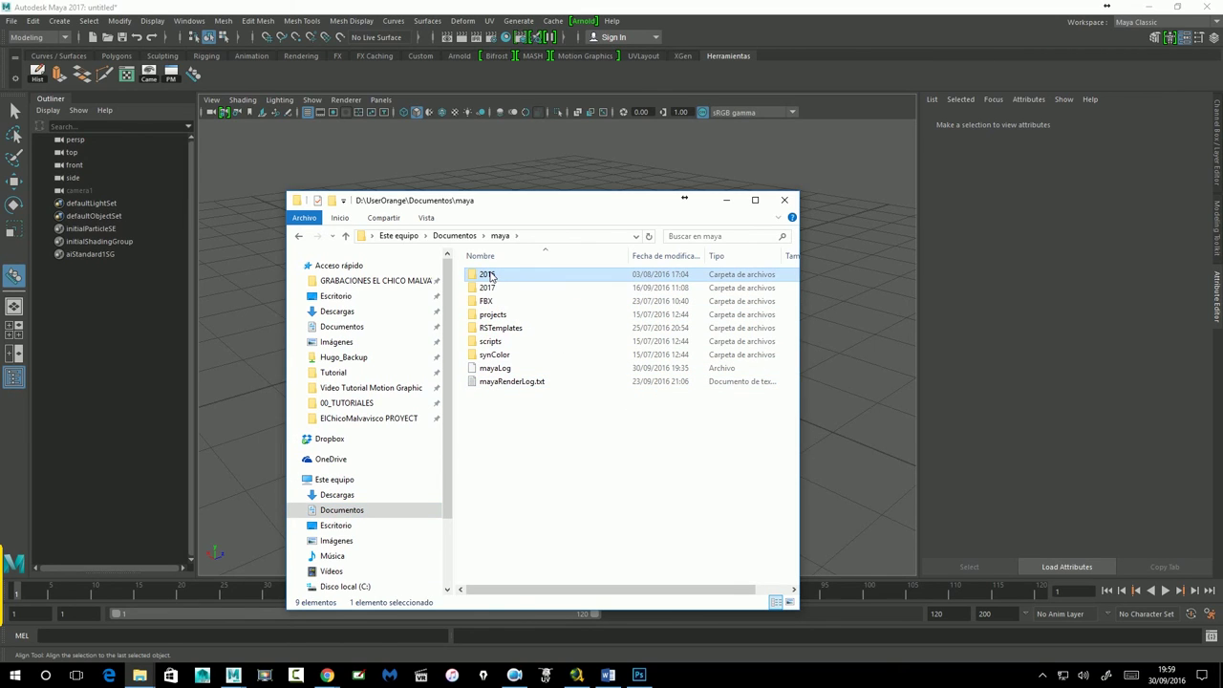
pyautogui.click(488, 289)
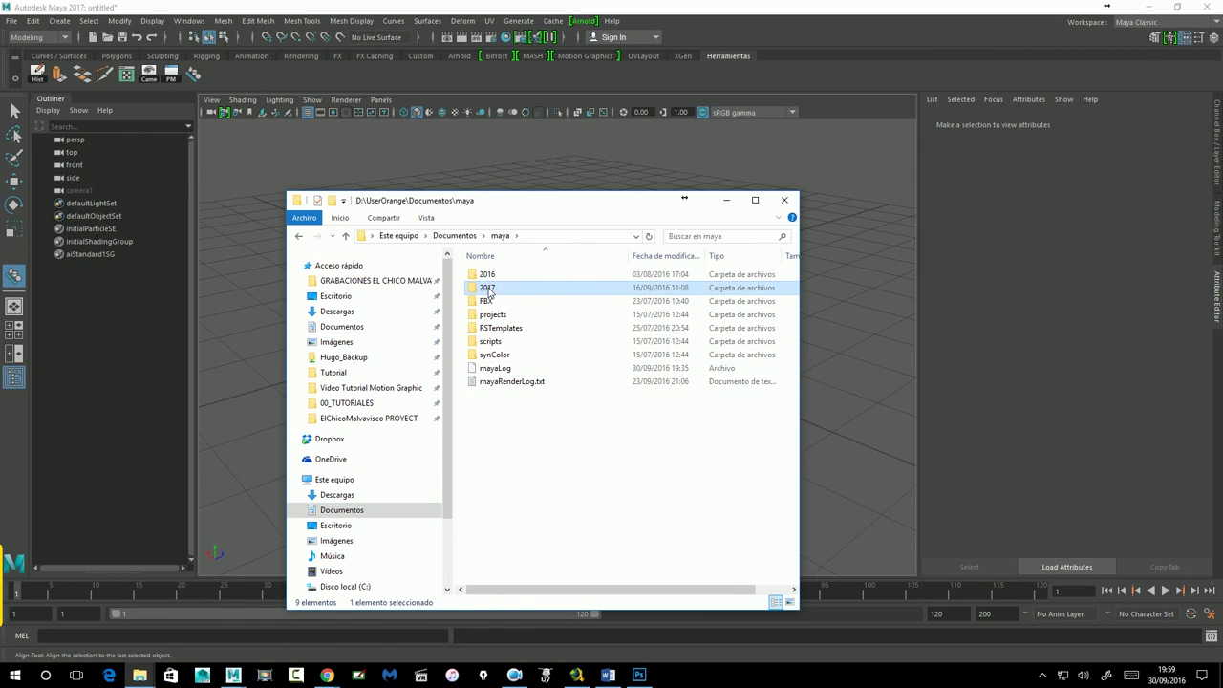
pyautogui.rightClick(487, 289)
pyautogui.click(592, 468)
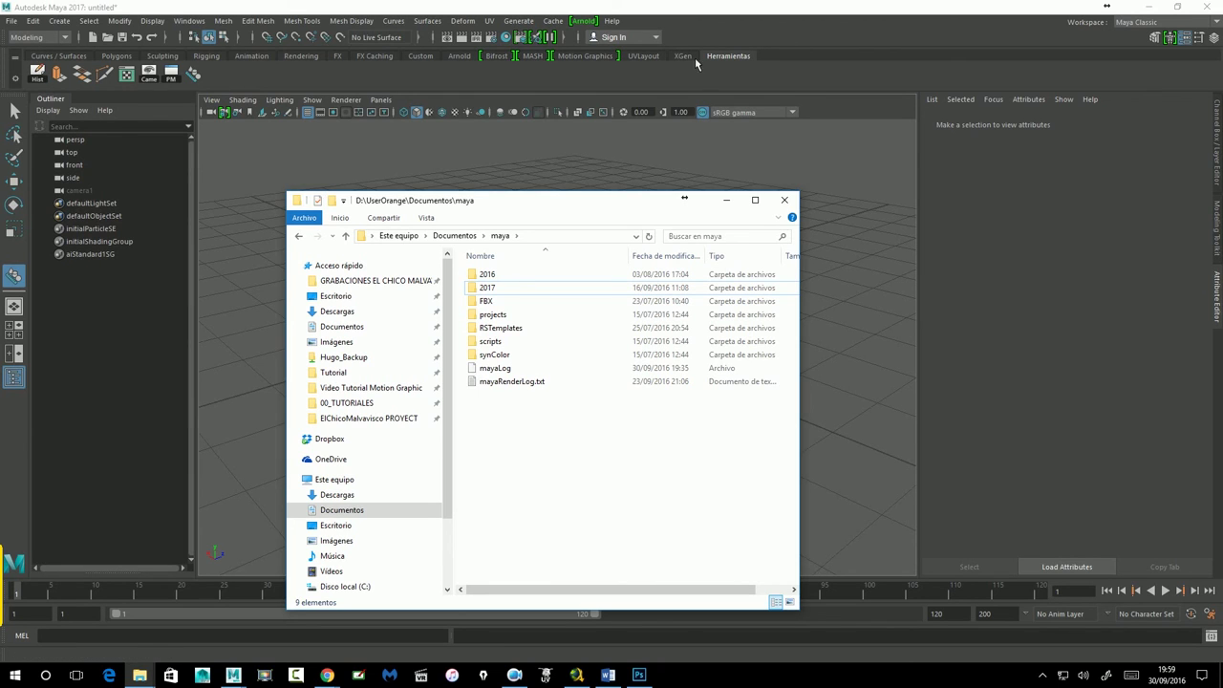
# Close the Documents maya folder window, leaving the empty Maya scene with the Herramientas shelf
pyautogui.click(784, 199)
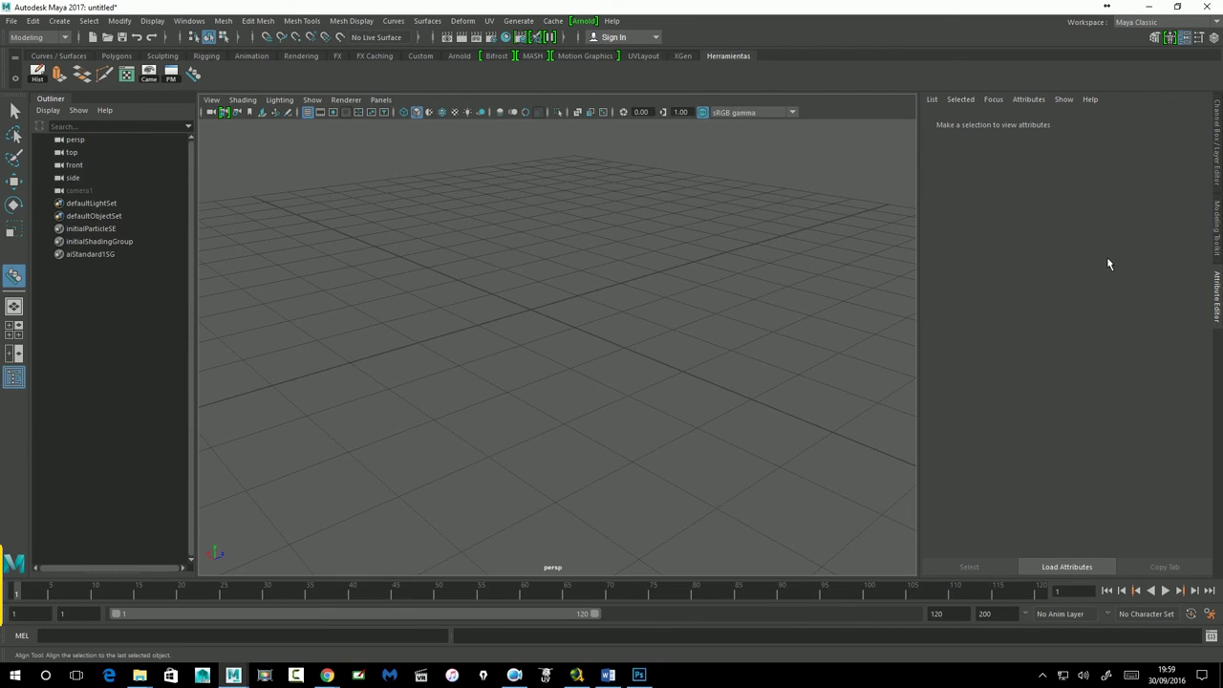